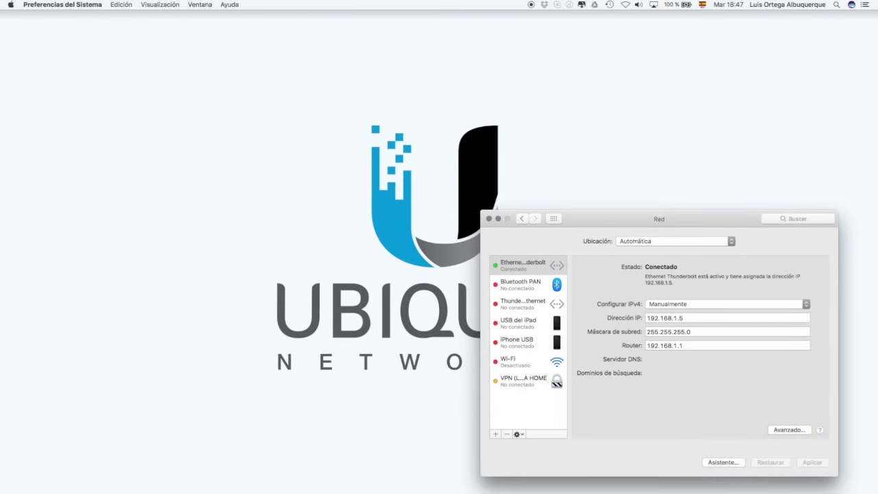
Step: Open two Terminal windows and start a continuous ping to 192.168.1.1 in the first
{"action": "key", "text": "super+n"}
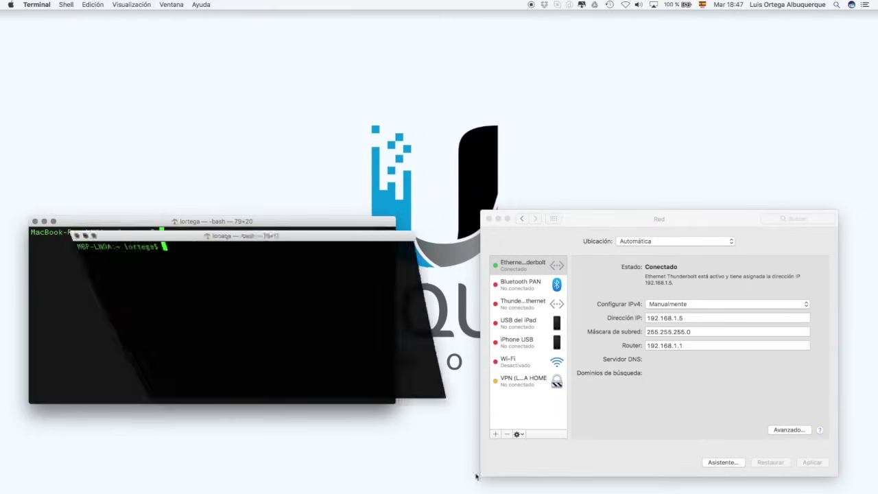
{"action": "type", "text": "ping 192"}
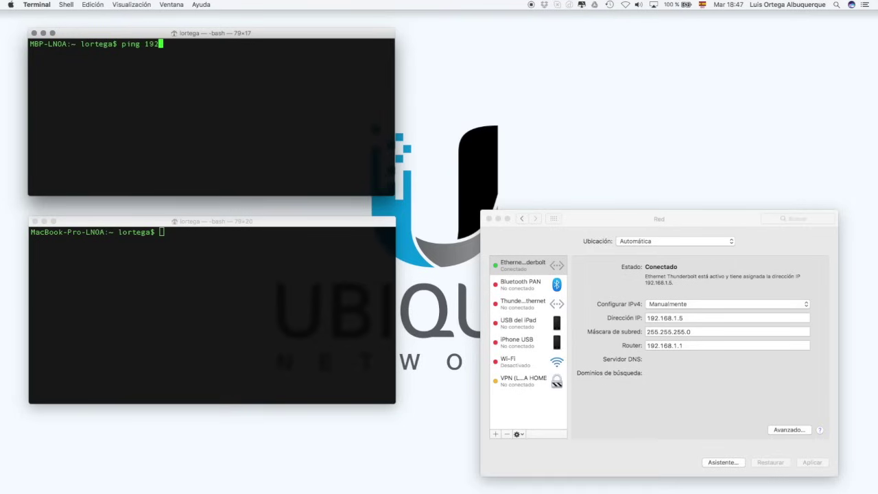
{"action": "type", "text": ".168.1.1"}
{"action": "key", "text": "Return"}
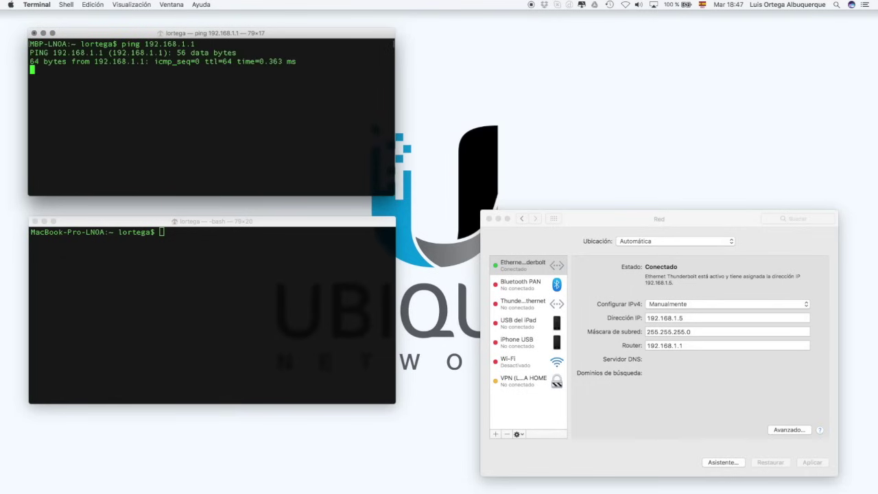
Step: Run a continuous ping to 8.8.8.8 in the second window, then move to the next Space
{"action": "left_click", "coordinate": [165, 221]}
{"action": "type", "text": "ping "}
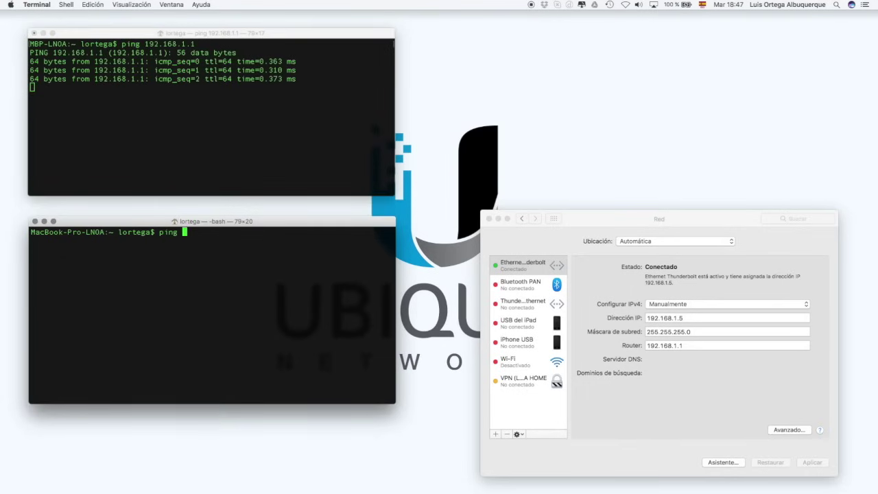
{"action": "type", "text": "8.8.8.8"}
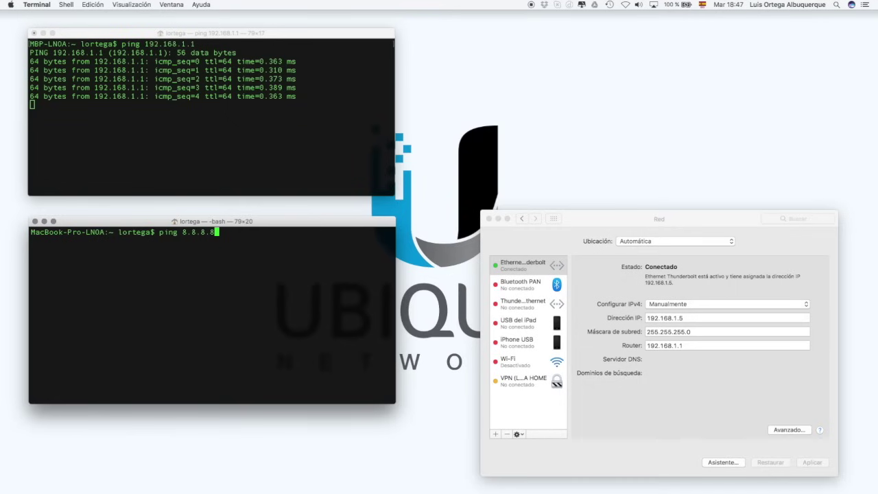
{"action": "key", "text": "Return"}
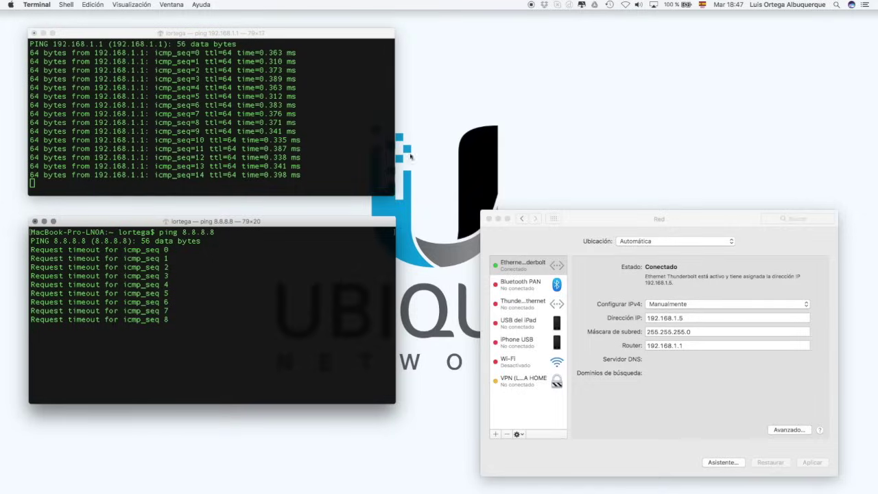
{"action": "key", "text": "ctrl+Right"}
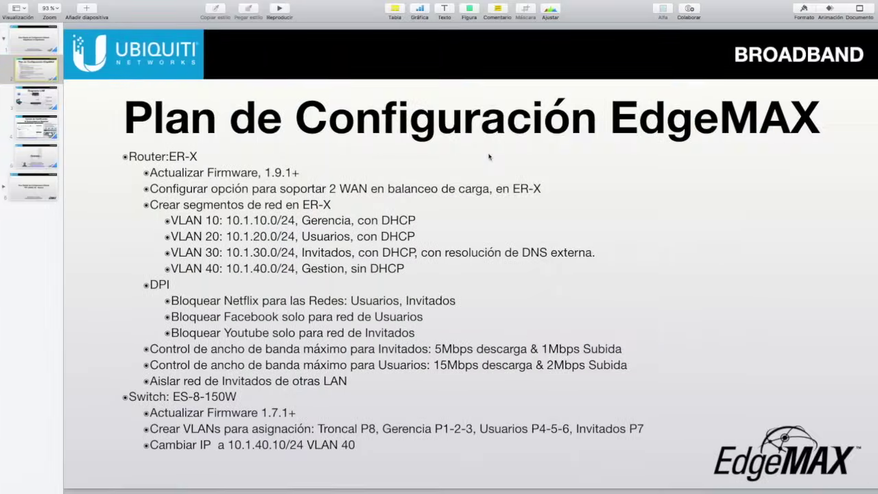
Step: Load 192.168.1.1 in Chrome and proceed past the certificate warning
{"action": "key", "text": "ctrl+Right"}
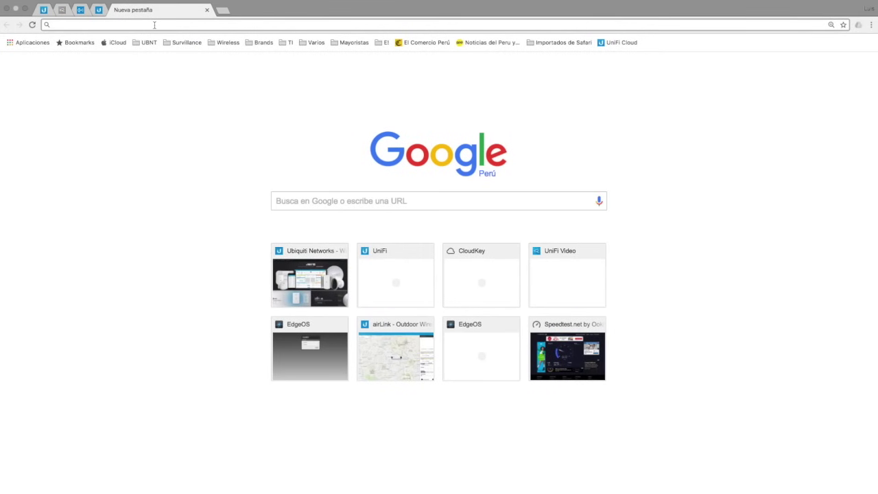
{"action": "type", "text": "192.168.1.2"}
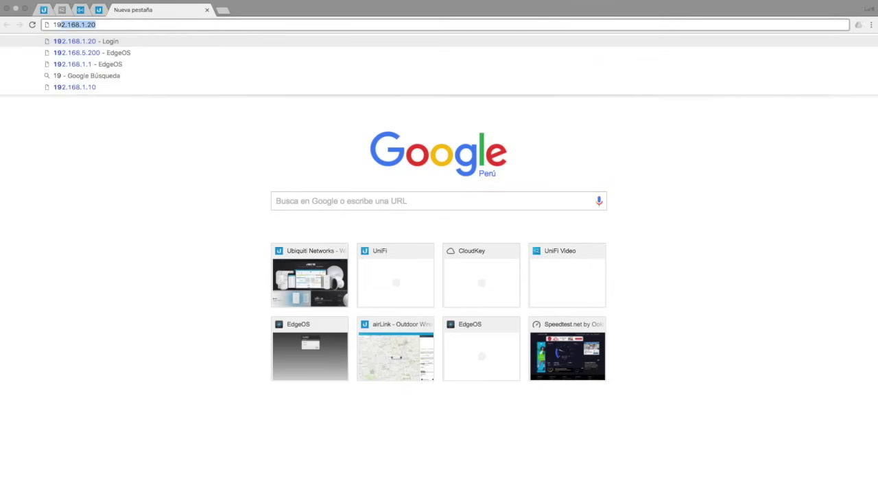
{"action": "key", "text": "BackSpace"}
{"action": "type", "text": "168.1.1"}
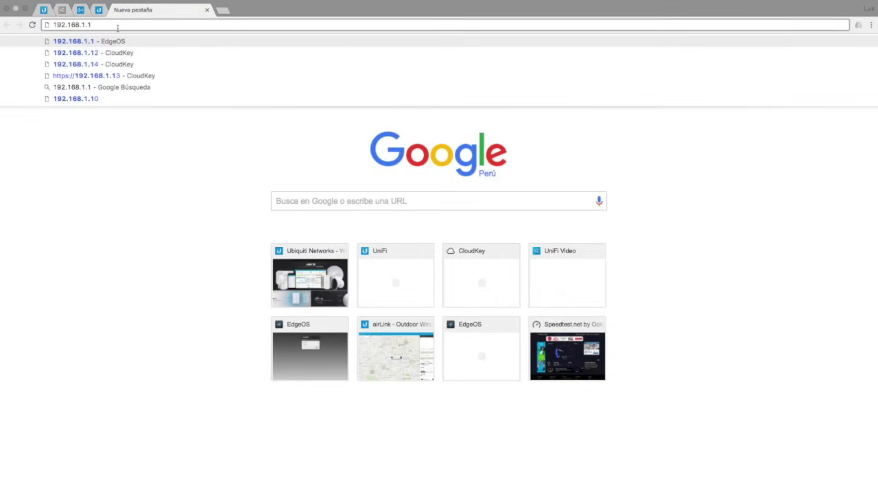
{"action": "key", "text": "Return"}
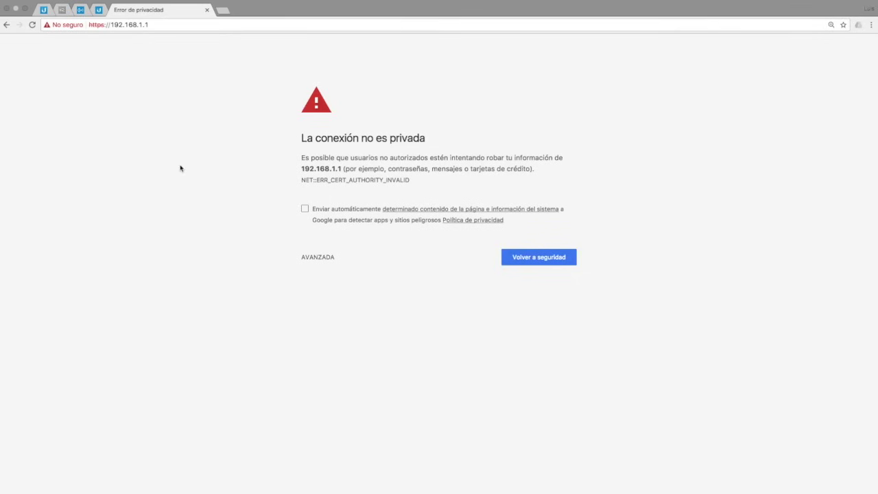
{"action": "left_click", "coordinate": [308, 258]}
{"action": "left_click", "coordinate": [343, 345]}
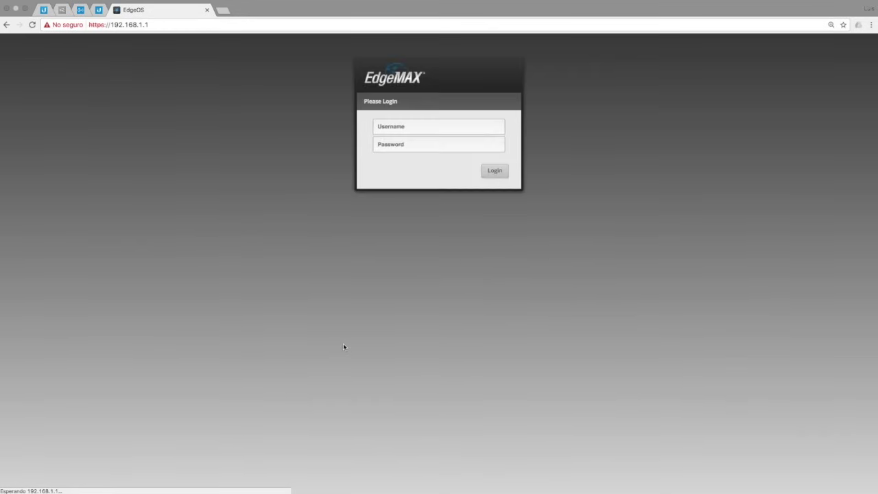
Step: Log in to EdgeOS with the saved username and the account password
{"action": "left_click", "coordinate": [406, 129]}
{"action": "left_click", "coordinate": [408, 126]}
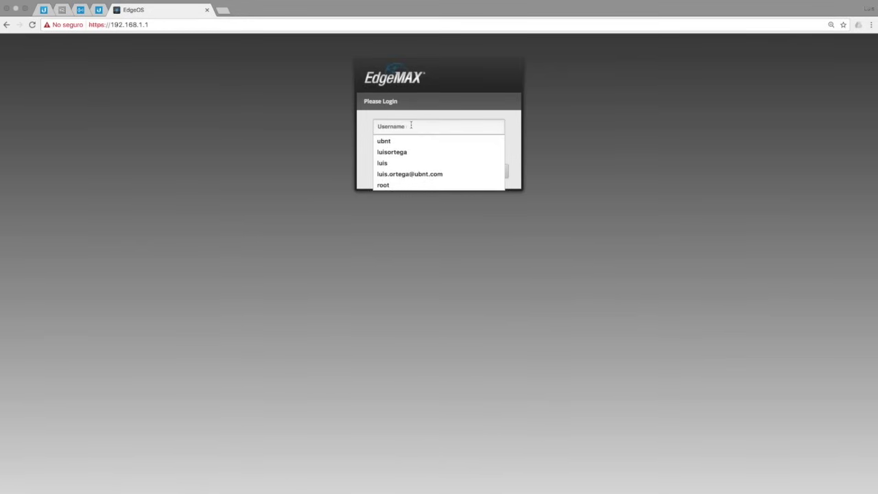
{"action": "left_click", "coordinate": [383, 140]}
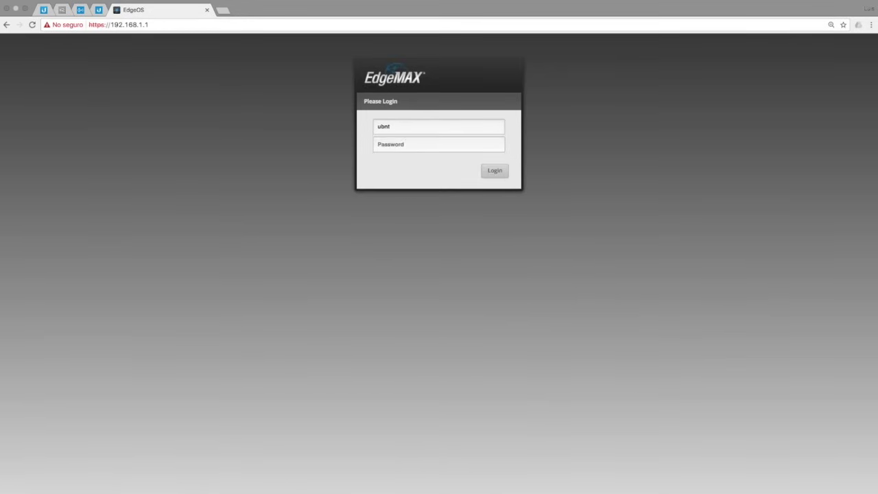
{"action": "type", "text": "ubnt"}
{"action": "left_click", "coordinate": [491, 173]}
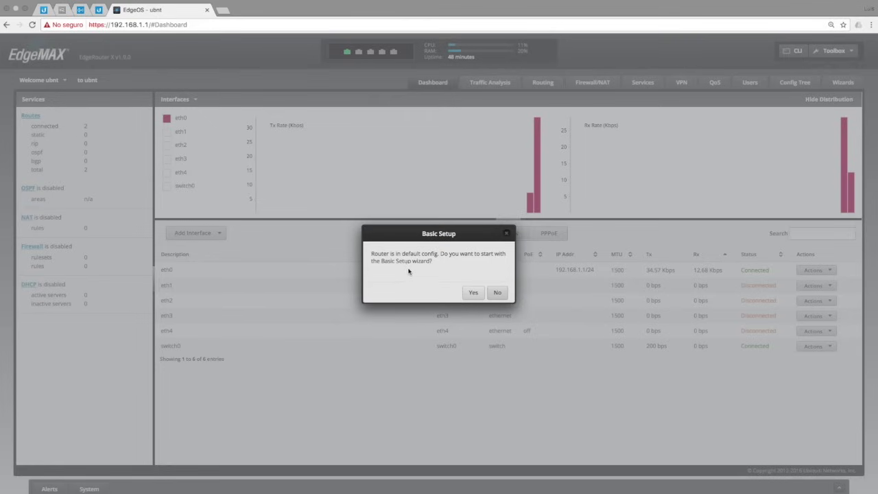
Step: Dismiss the Basic Setup prompt, return to the Dashboard and open the System settings panel
{"action": "left_click", "coordinate": [473, 293]}
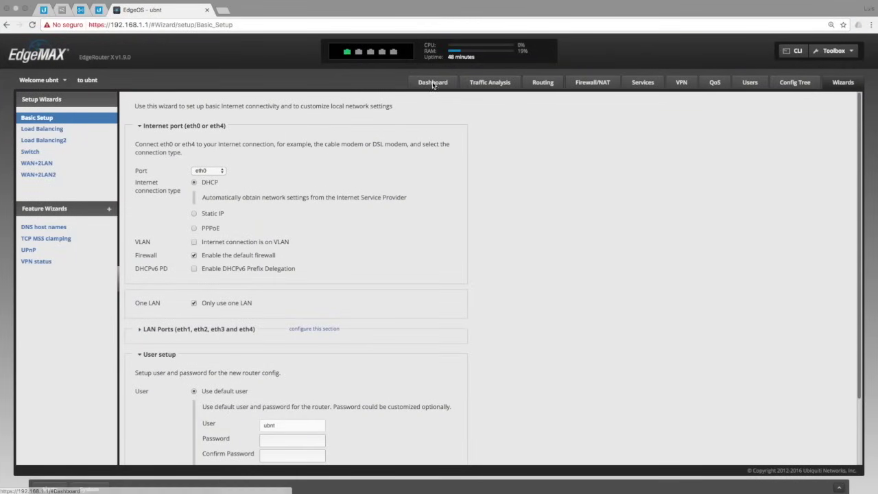
{"action": "left_click", "coordinate": [433, 83]}
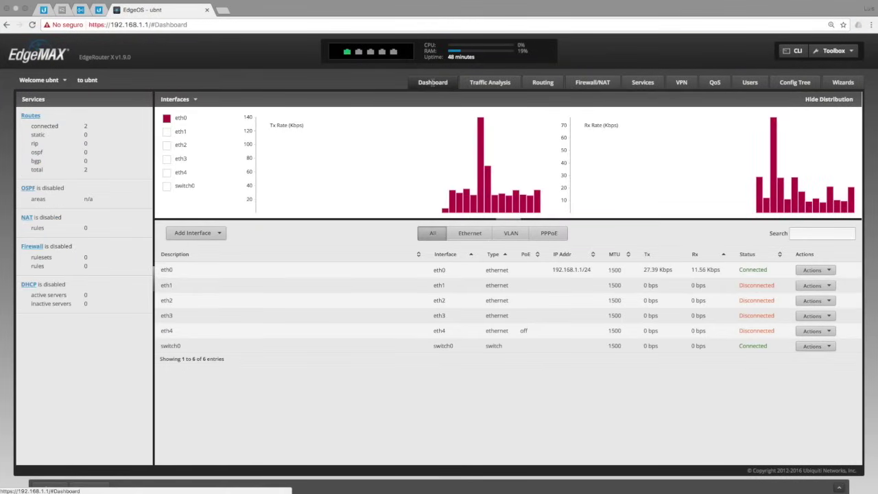
{"action": "left_click", "coordinate": [90, 487]}
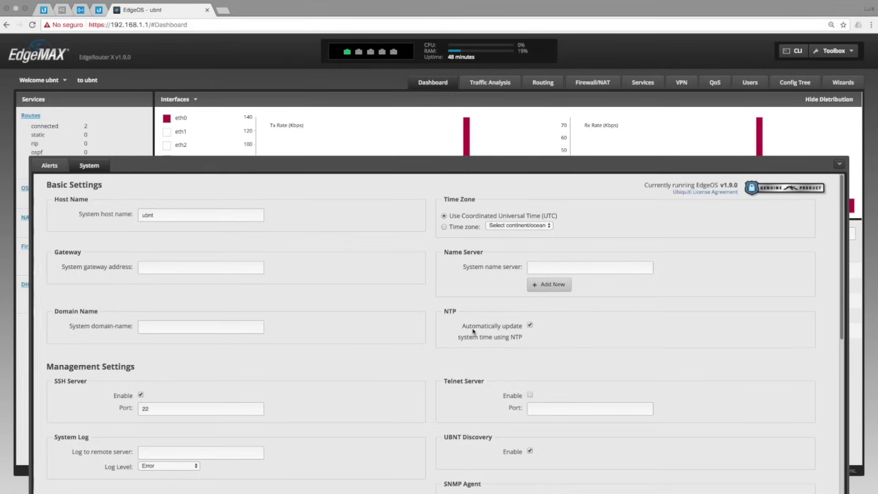
{"action": "left_click", "coordinate": [841, 166]}
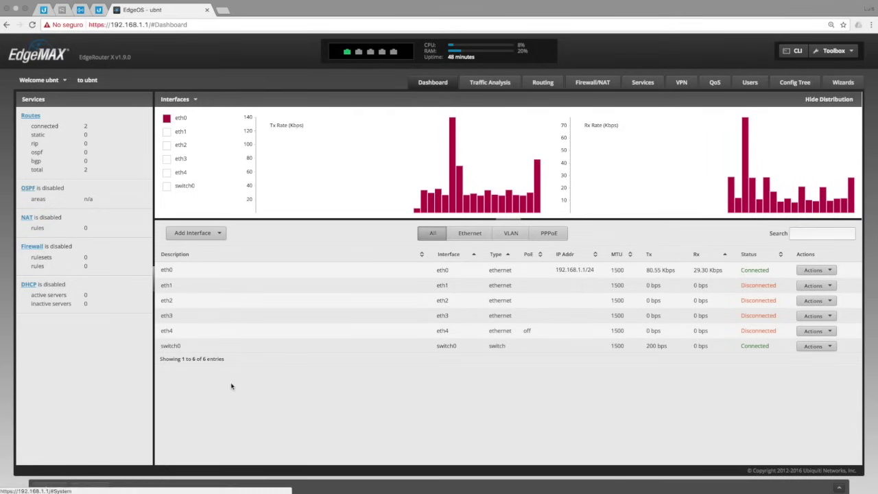
{"action": "left_click", "coordinate": [89, 489]}
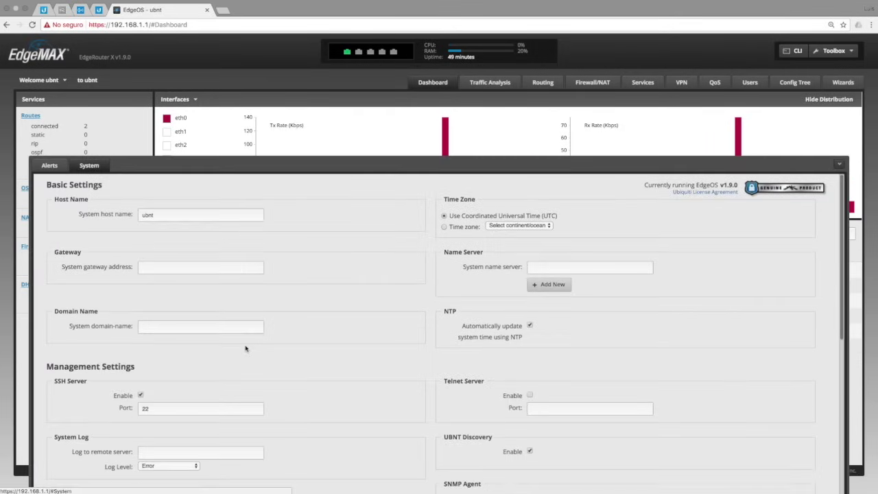
Step: Upload ER-e50.v1.9.1.1.4977602.tar from Dropbox/UBNT/FW/EdgeMAX as the new system image
{"action": "scroll", "coordinate": [245, 349], "scroll_direction": "down", "scroll_amount": 5}
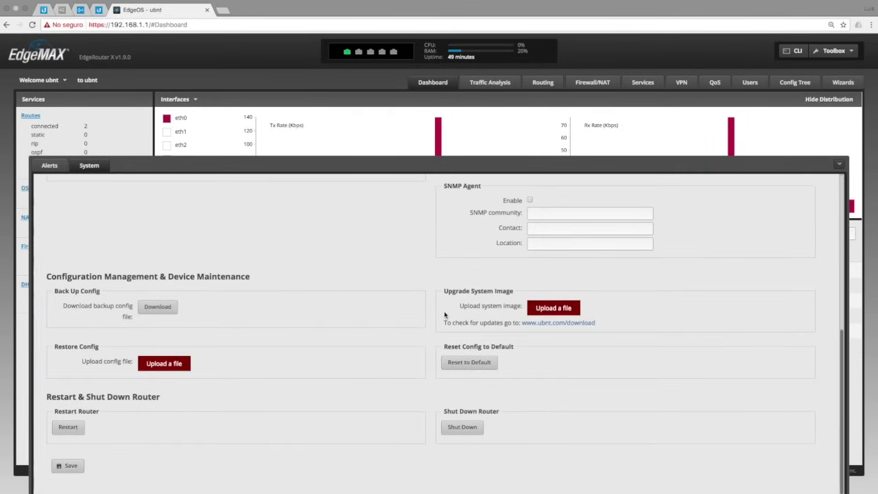
{"action": "left_click", "coordinate": [559, 308]}
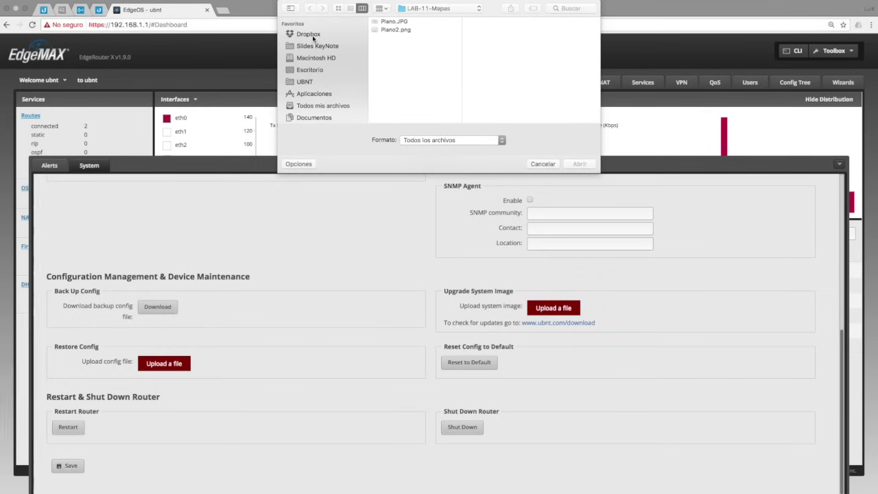
{"action": "left_click", "coordinate": [310, 34]}
{"action": "left_click", "coordinate": [387, 88]}
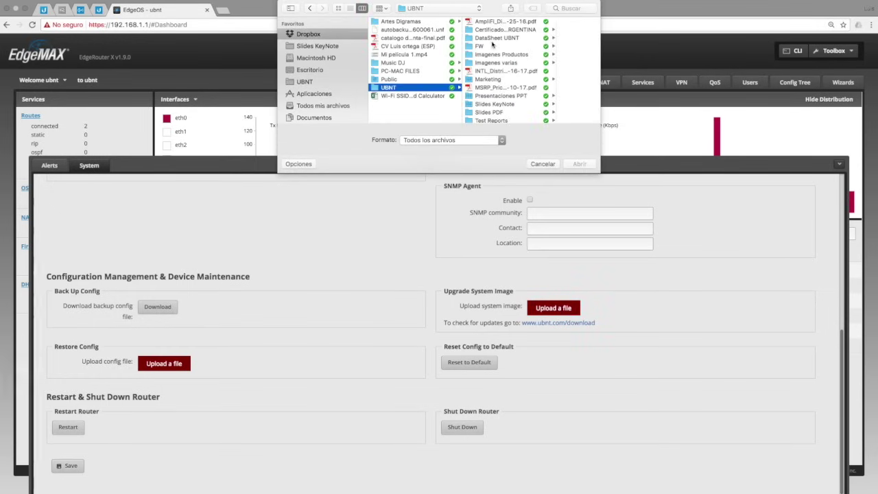
{"action": "left_click", "coordinate": [491, 45]}
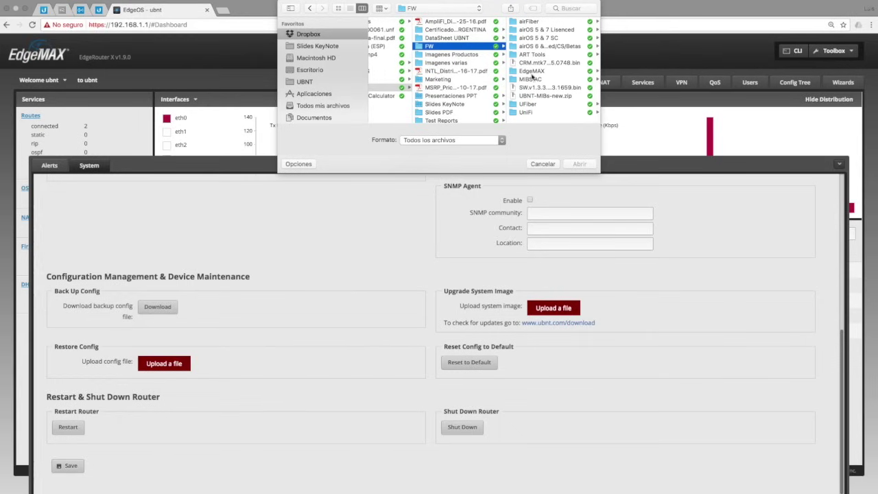
{"action": "left_click", "coordinate": [531, 71]}
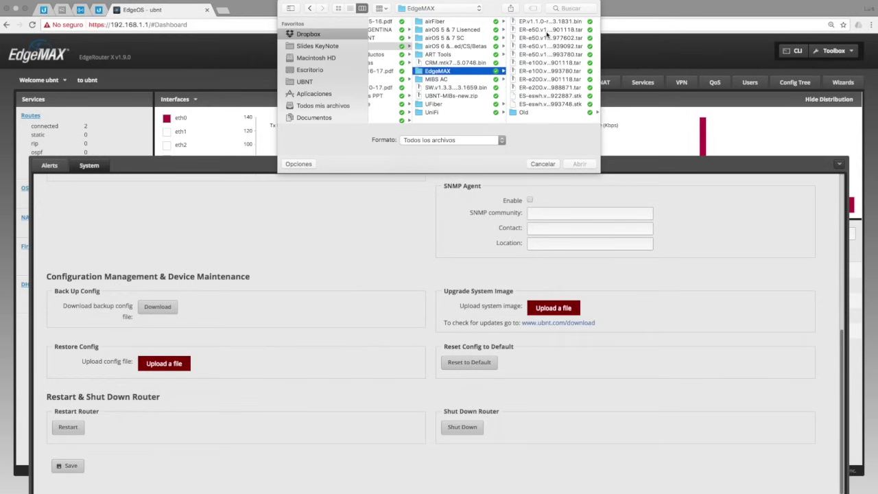
{"action": "left_click", "coordinate": [545, 54]}
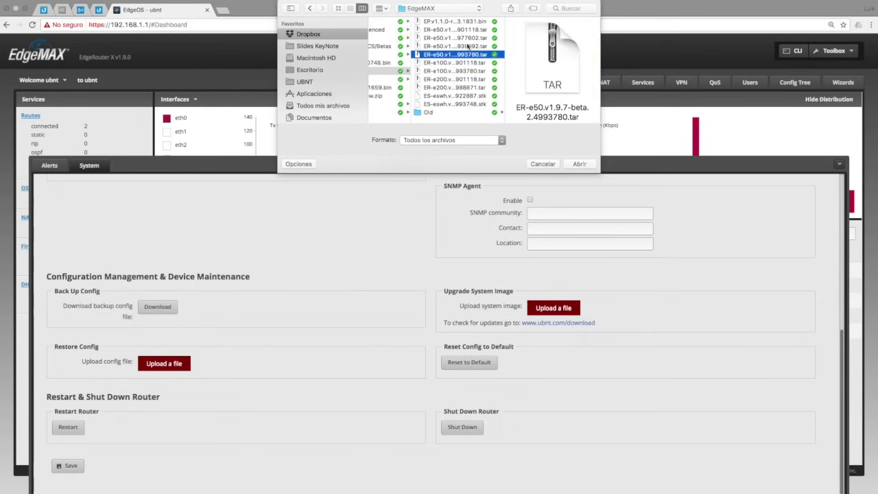
{"action": "left_click", "coordinate": [454, 38]}
{"action": "left_click", "coordinate": [450, 45]}
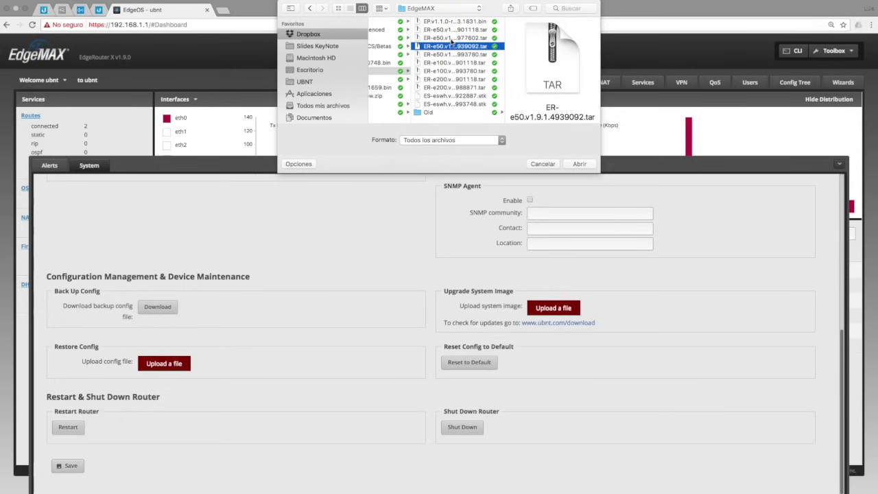
{"action": "left_click", "coordinate": [450, 39]}
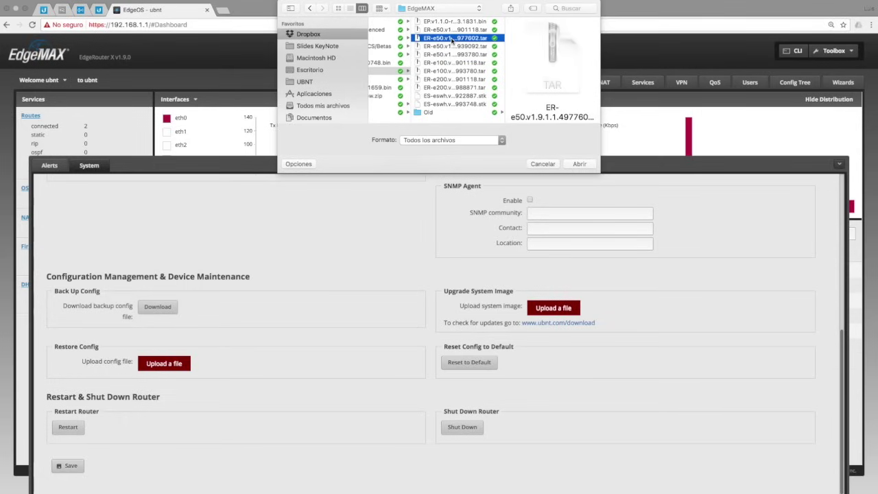
{"action": "left_click", "coordinate": [578, 165]}
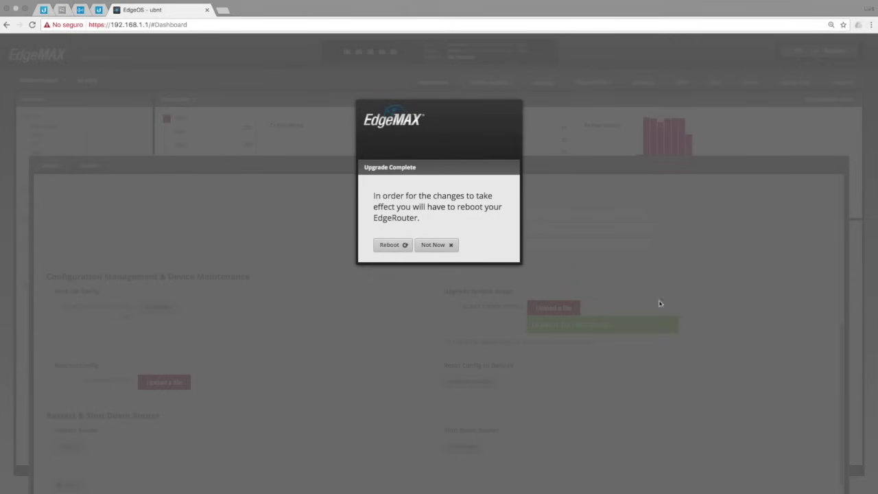
Step: Reboot the router from the Upgrade Complete dialog and confirm with 'Yes, I'm sure'
{"action": "left_click", "coordinate": [388, 245]}
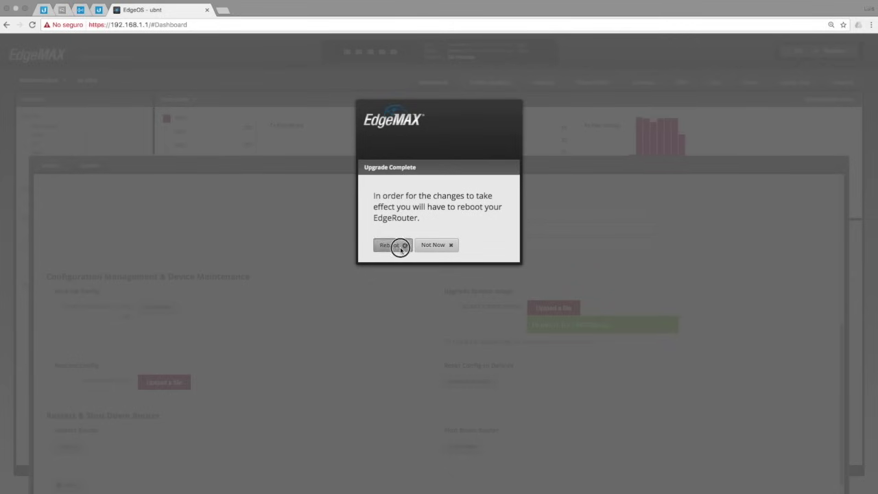
{"action": "left_click", "coordinate": [414, 306]}
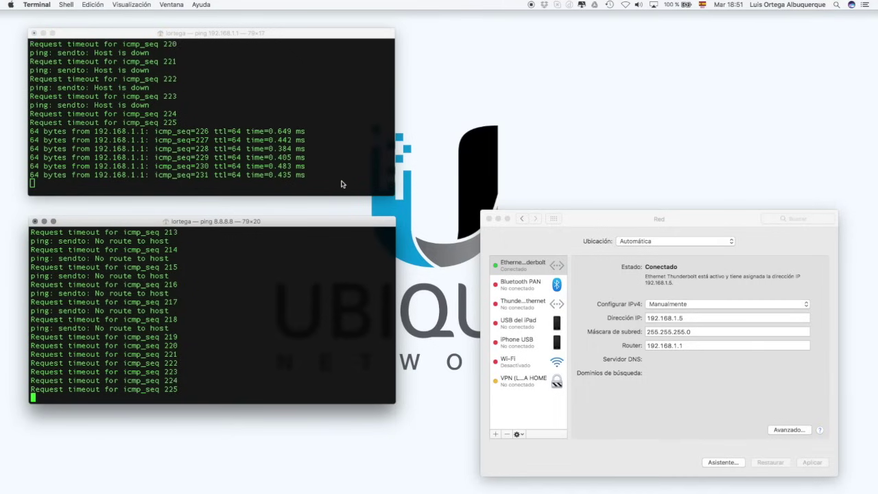
Step: Switch Spaces past the presentation slide back to the EdgeOS page in Chrome
{"action": "key", "text": "ctrl+Right"}
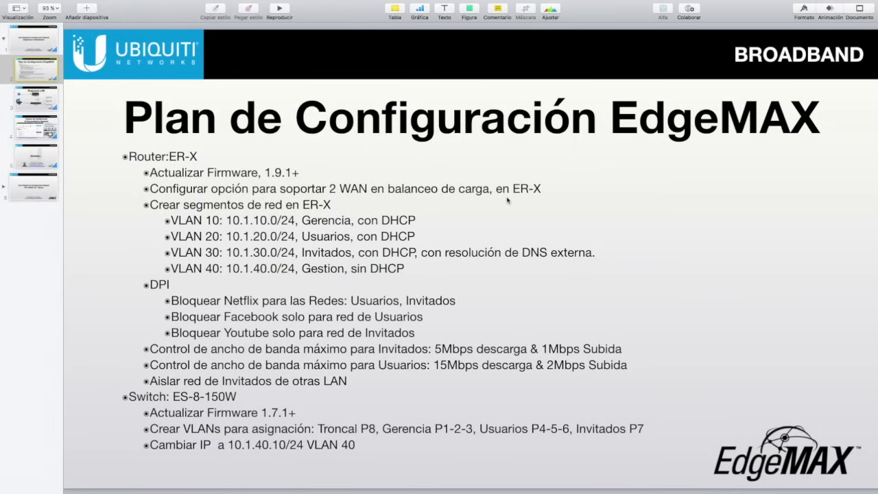
{"action": "key", "text": "ctrl+Right"}
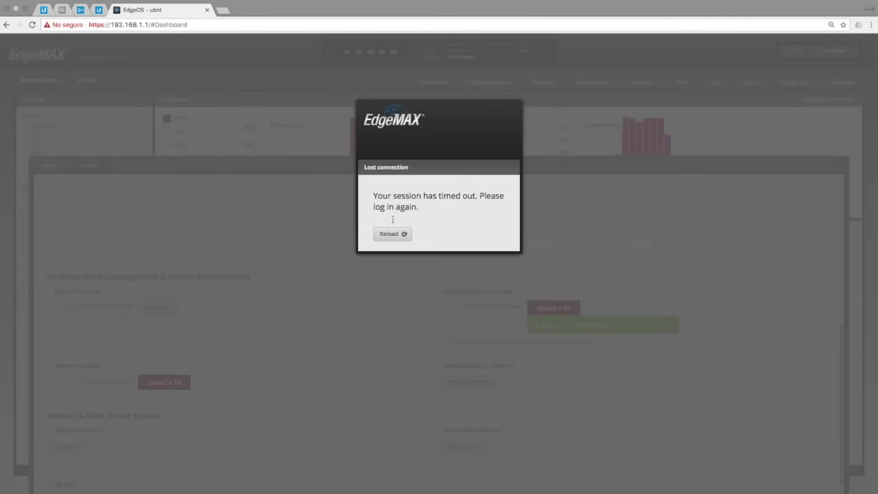
Step: Reload the page and log back in with the admin username and password
{"action": "left_click", "coordinate": [30, 25]}
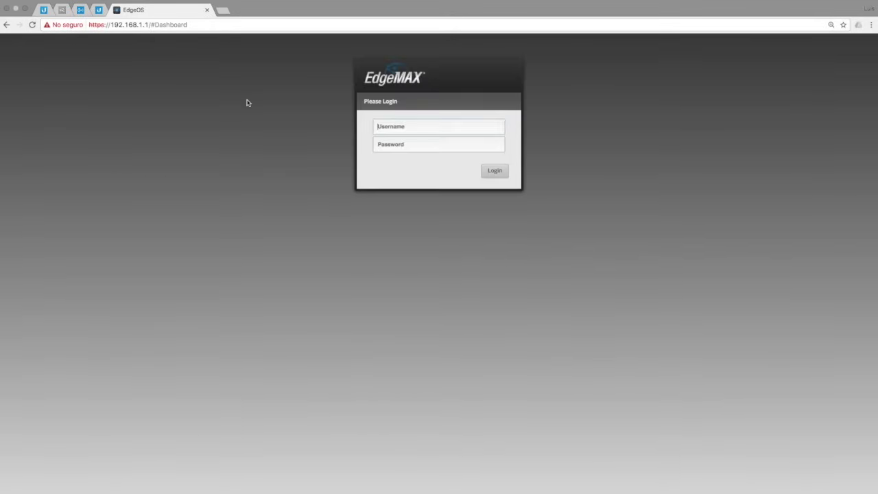
{"action": "type", "text": "ubnt"}
{"action": "key", "text": "Tab"}
{"action": "type", "text": "ubn"}
{"action": "key", "text": "BackSpace"}
{"action": "type", "text": "ubnt"}
{"action": "key", "text": "Return"}
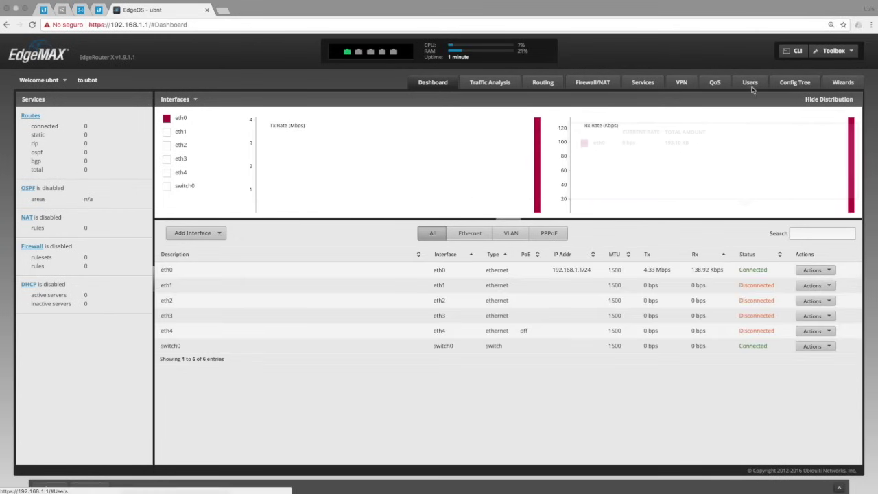
Step: View the admin user's Config under Users, close it, and return to the Dashboard
{"action": "left_click", "coordinate": [750, 83]}
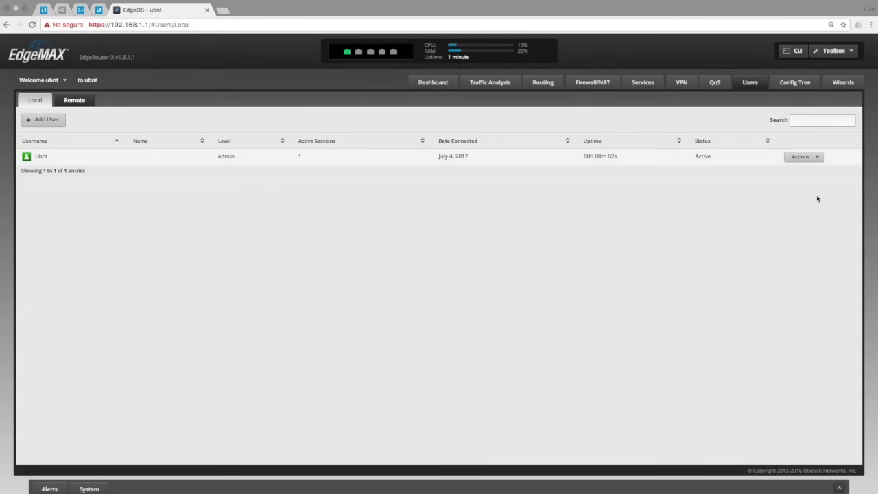
{"action": "left_click", "coordinate": [802, 157]}
{"action": "left_click", "coordinate": [800, 169]}
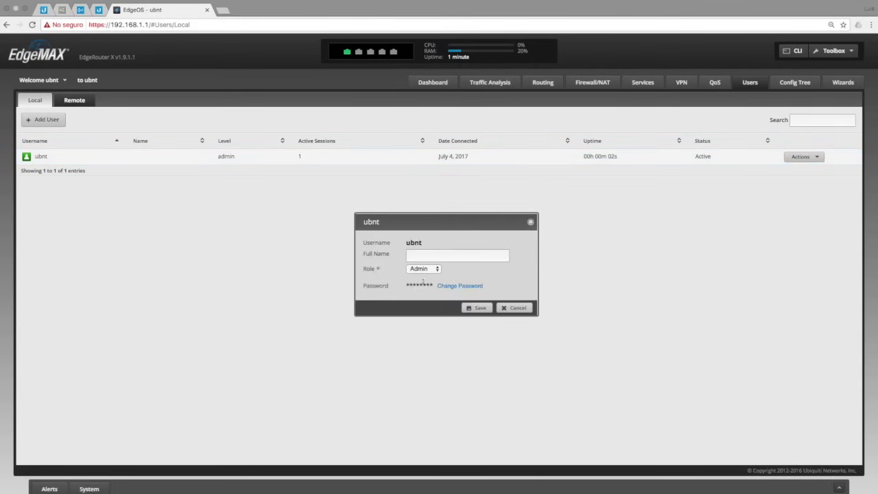
{"action": "left_click", "coordinate": [531, 222]}
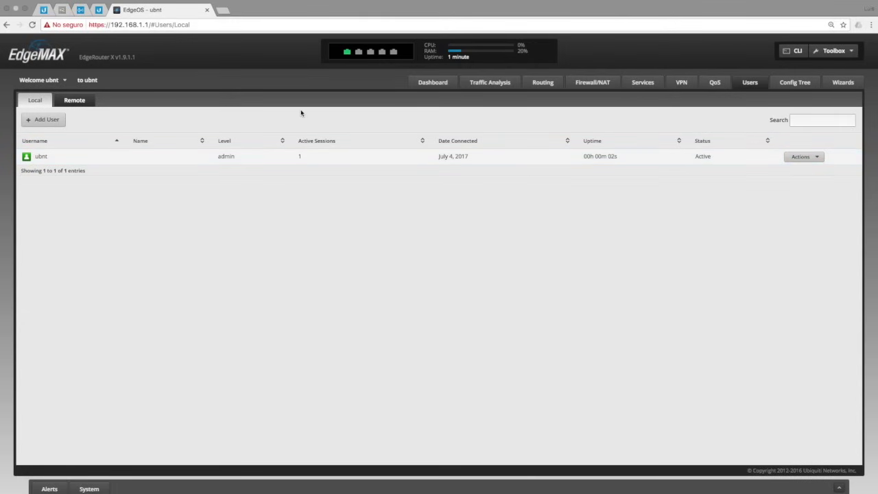
{"action": "left_click", "coordinate": [418, 86]}
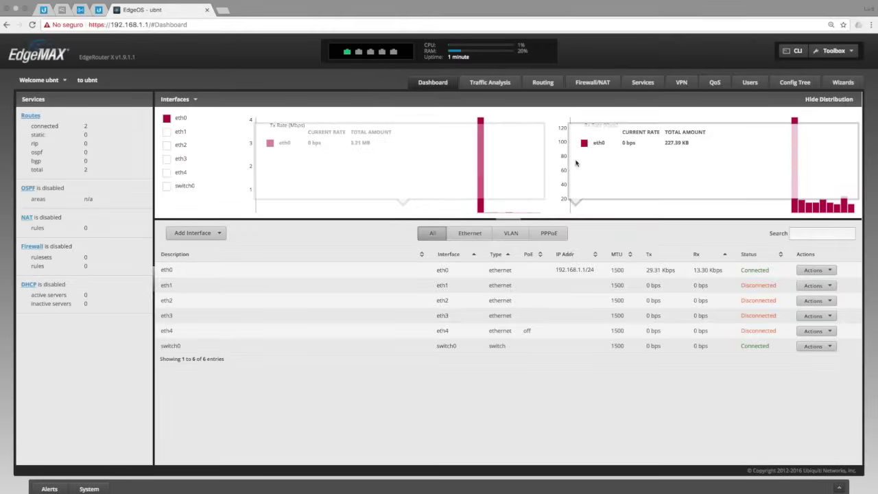
Step: Open the Load Balancing wizard from the Wizards tab
{"action": "left_click", "coordinate": [832, 83]}
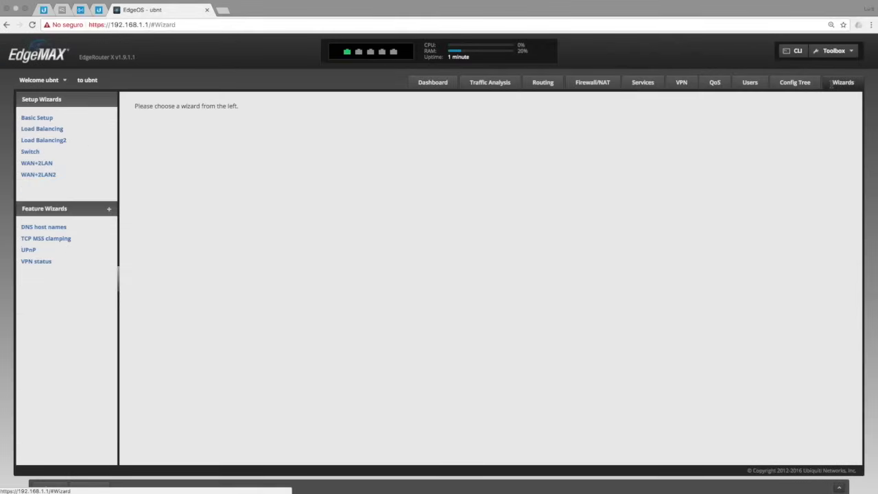
{"action": "left_click", "coordinate": [35, 118]}
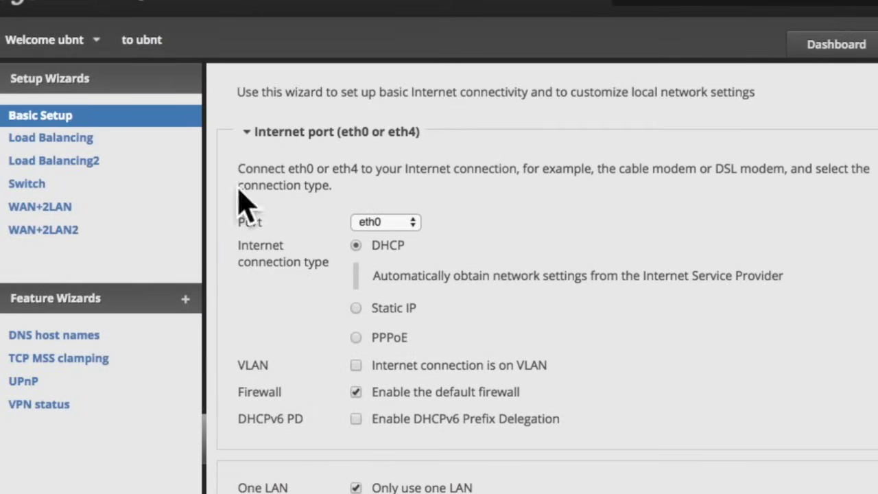
{"action": "left_click", "coordinate": [62, 139]}
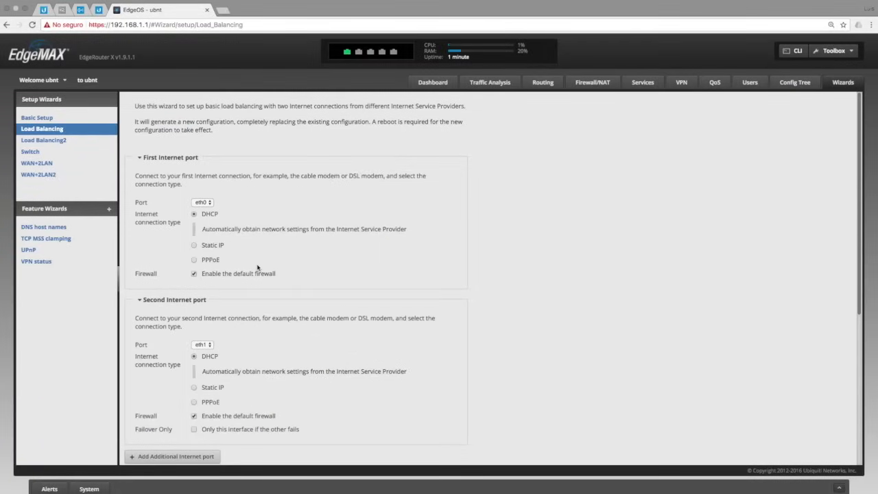
{"action": "scroll", "coordinate": [258, 267], "scroll_direction": "down", "scroll_amount": 2}
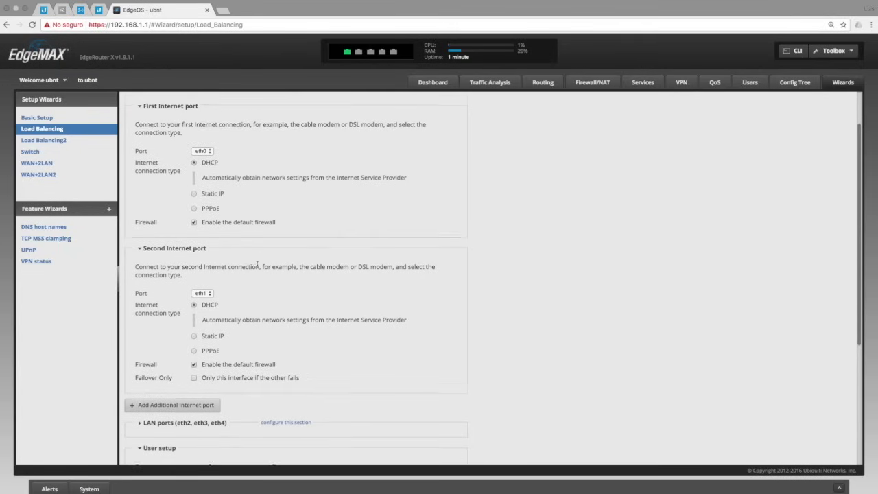
{"action": "scroll", "coordinate": [258, 267], "scroll_direction": "down", "scroll_amount": 1}
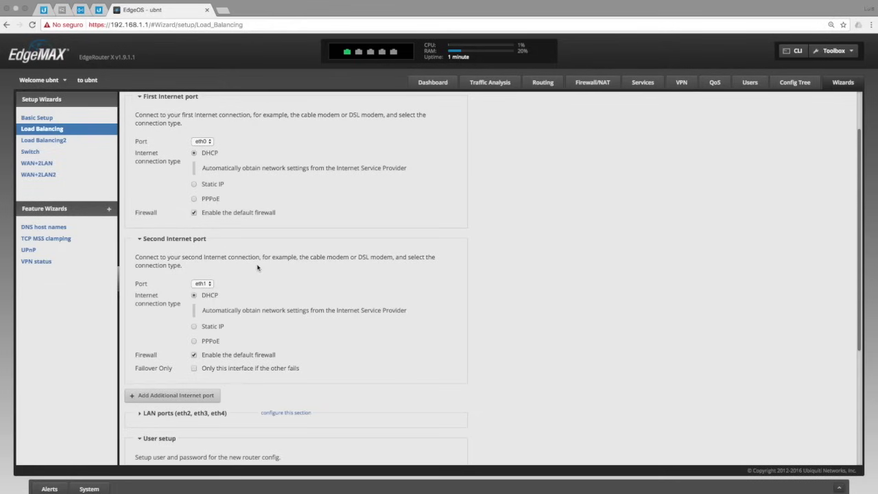
{"action": "scroll", "coordinate": [258, 267], "scroll_direction": "down", "scroll_amount": 3}
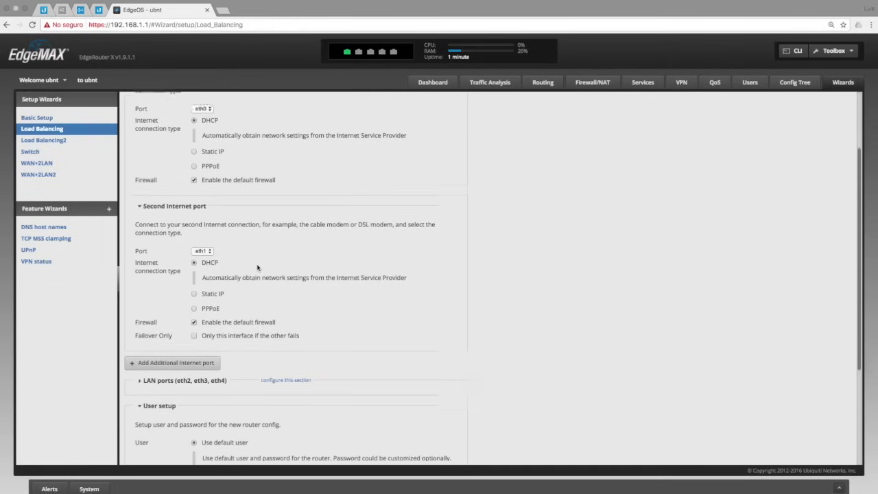
Step: Add then remove a third internet port, and keep eth0 as the first internet port
{"action": "left_click", "coordinate": [179, 340]}
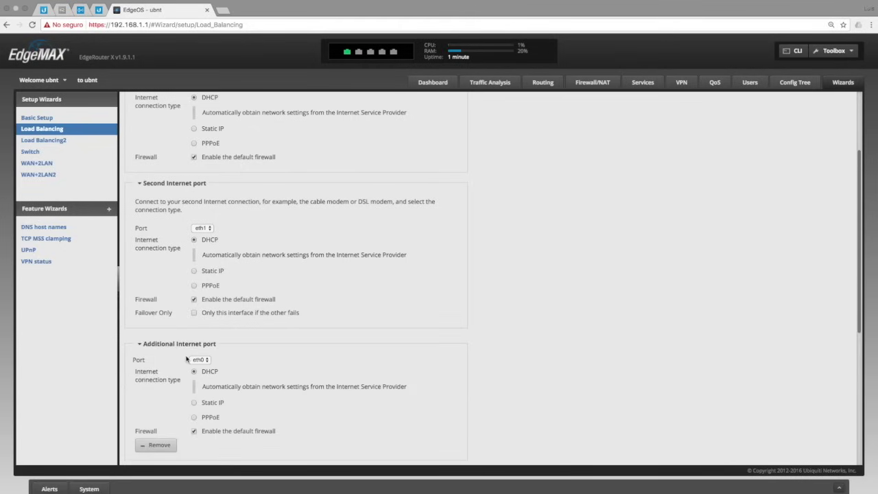
{"action": "scroll", "coordinate": [186, 360], "scroll_direction": "down", "scroll_amount": 5}
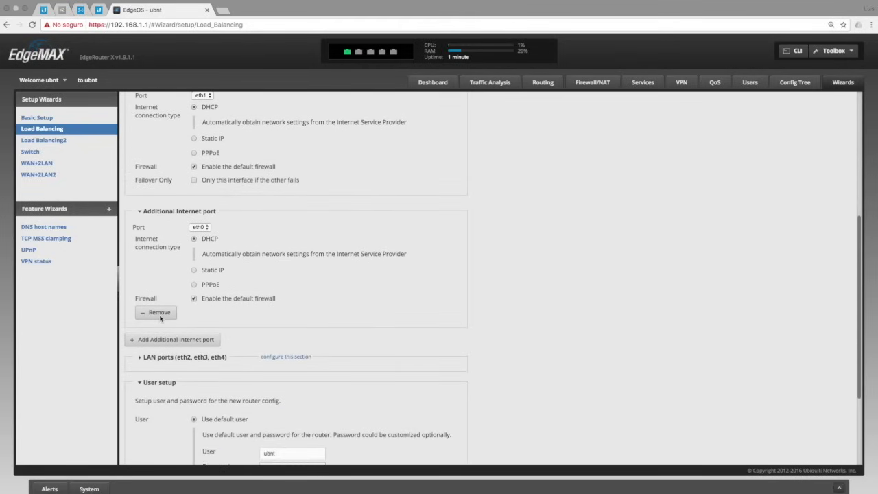
{"action": "left_click", "coordinate": [162, 314]}
{"action": "scroll", "coordinate": [274, 316], "scroll_direction": "up", "scroll_amount": 5}
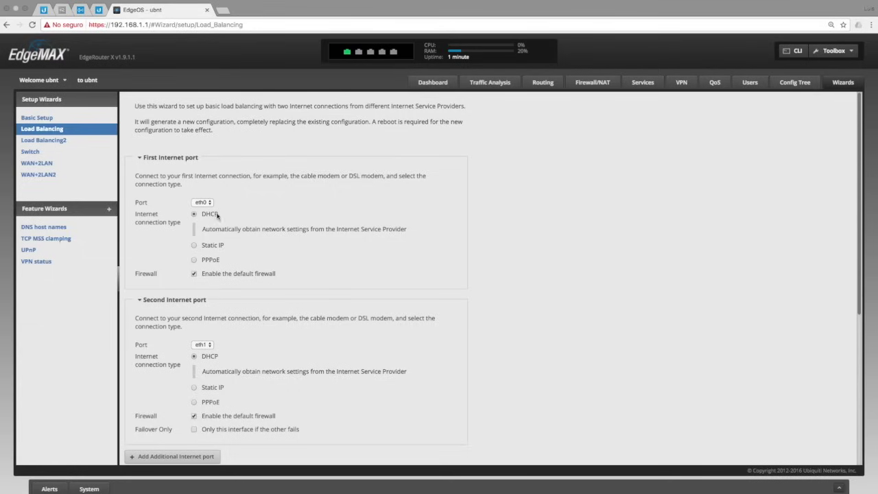
{"action": "scroll", "coordinate": [240, 258], "scroll_direction": "down", "scroll_amount": 2}
{"action": "left_click", "coordinate": [206, 146]}
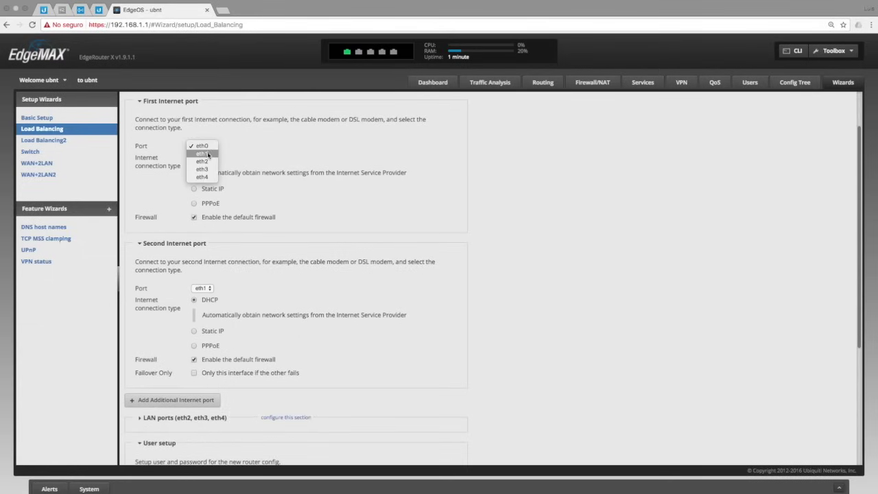
{"action": "left_click", "coordinate": [271, 152]}
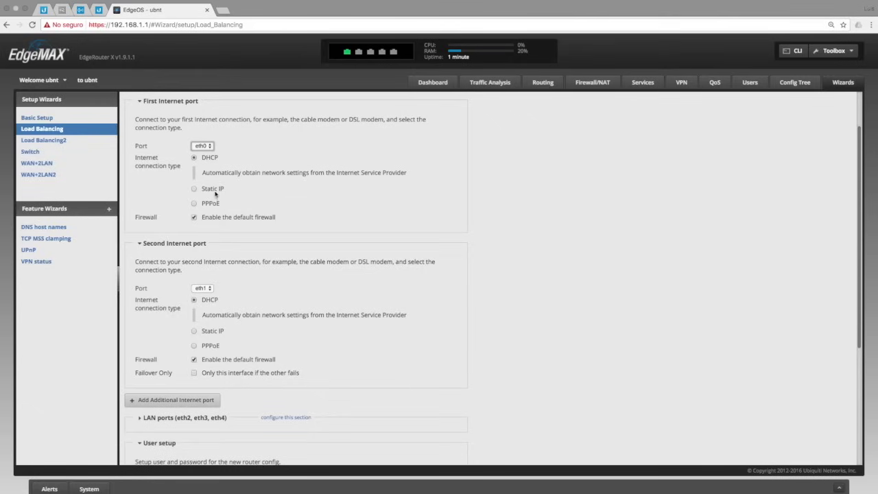
{"action": "scroll", "coordinate": [311, 386], "scroll_direction": "down", "scroll_amount": 1}
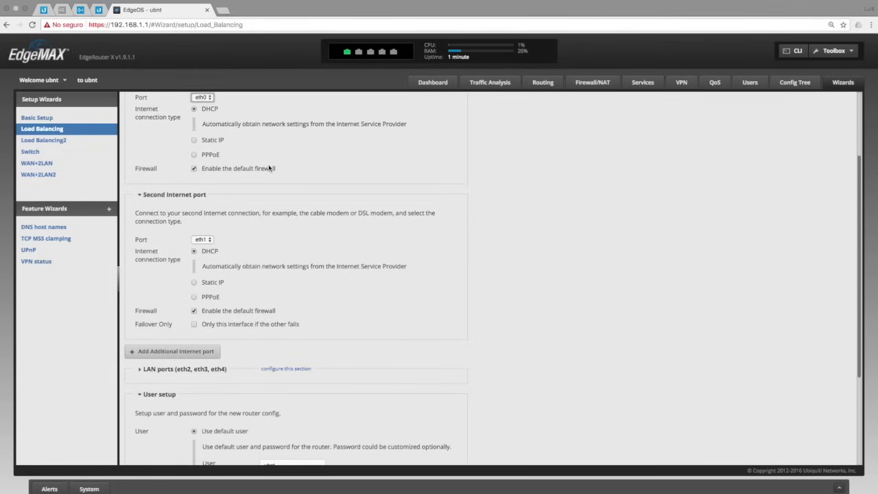
{"action": "scroll", "coordinate": [291, 328], "scroll_direction": "down", "scroll_amount": 2}
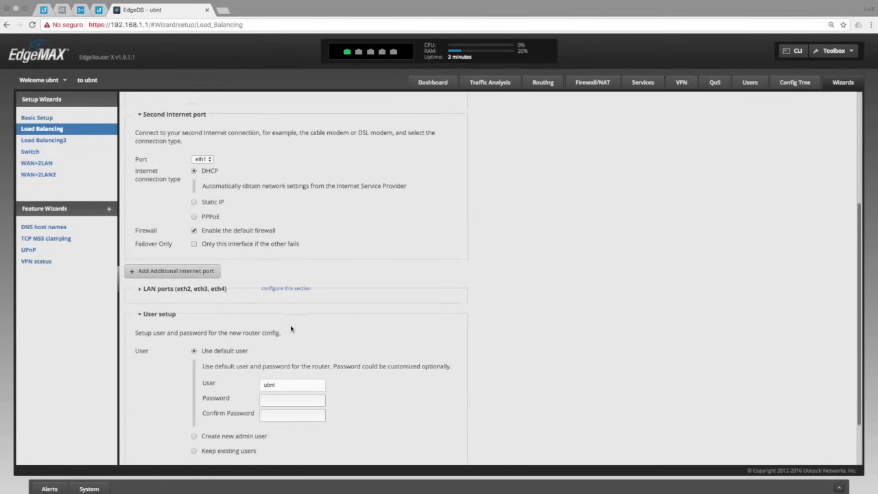
Step: Change the LAN address to 192.168.5.1, choose 'Keep existing users', and apply the wizard
{"action": "left_click", "coordinate": [278, 285]}
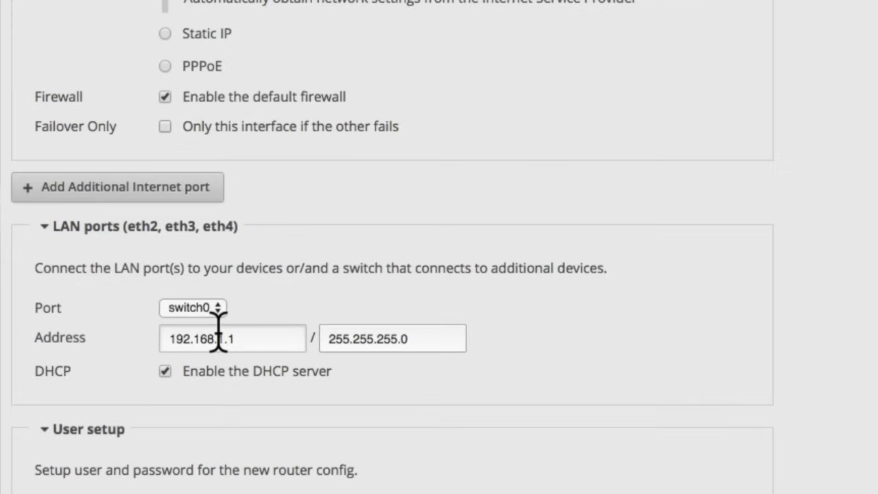
{"action": "left_click", "coordinate": [221, 333]}
{"action": "key", "text": "BackSpace"}
{"action": "type", "text": "5"}
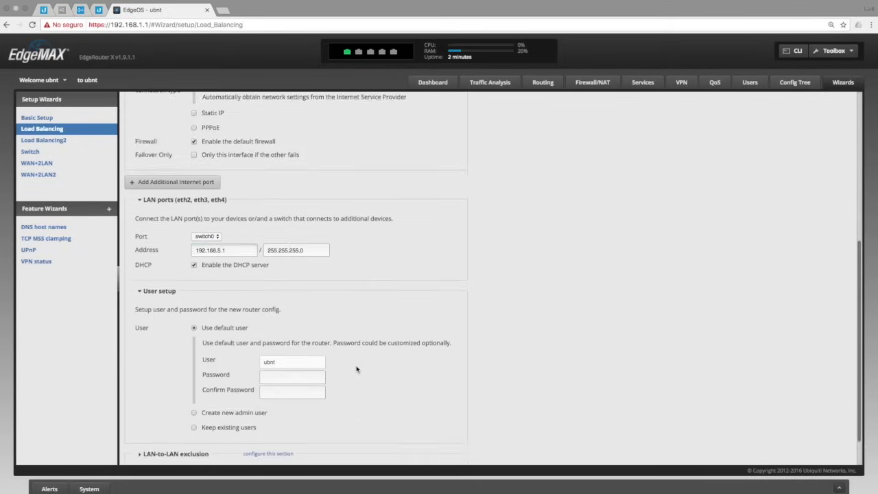
{"action": "scroll", "coordinate": [356, 369], "scroll_direction": "down", "scroll_amount": 1}
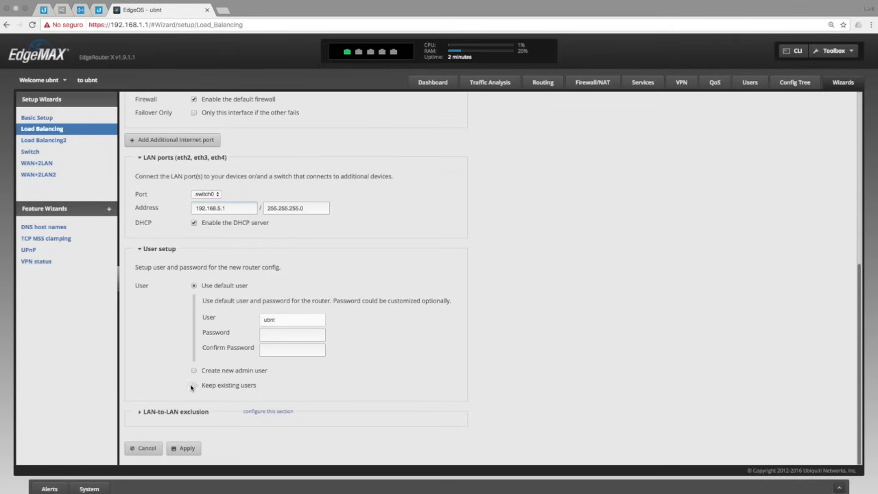
{"action": "left_click", "coordinate": [194, 388]}
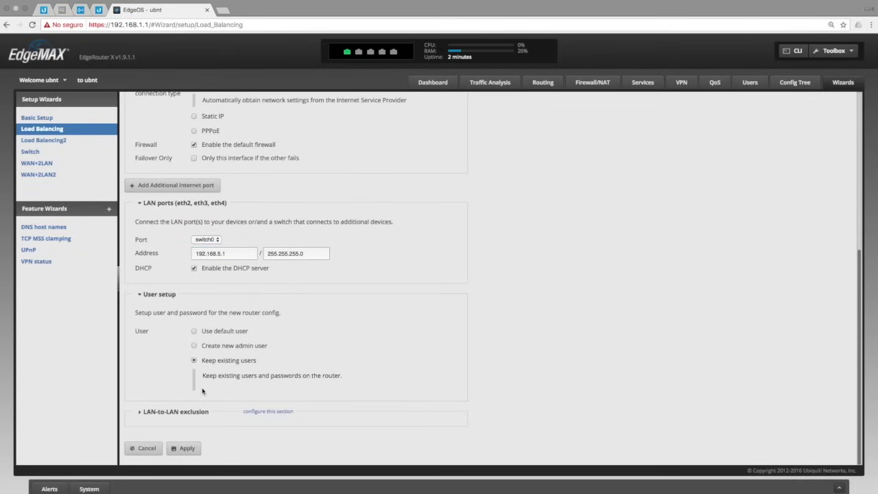
{"action": "left_click", "coordinate": [182, 448]}
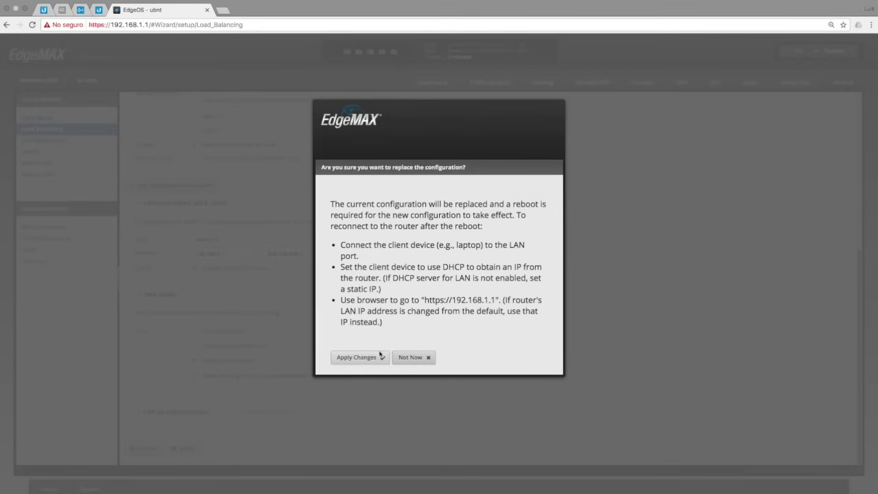
Step: Confirm replacing the configuration, reboot the router, and switch to the Terminal desktop
{"action": "left_click", "coordinate": [366, 358]}
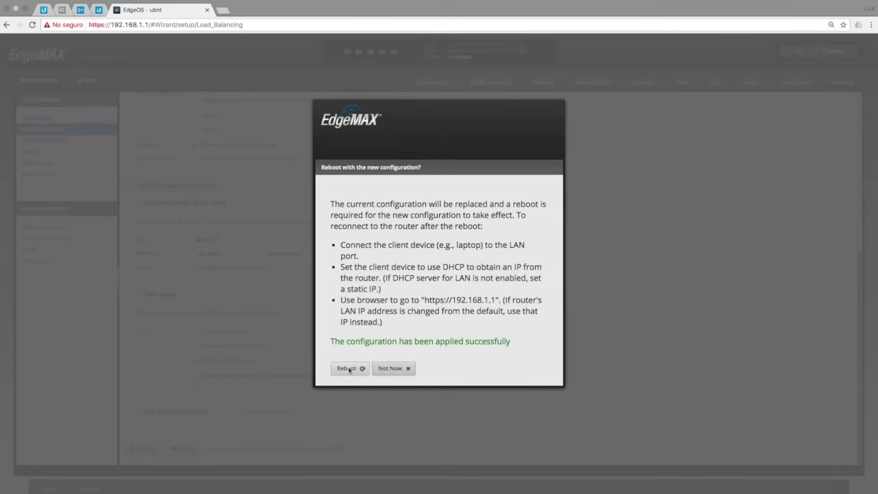
{"action": "left_click", "coordinate": [349, 370]}
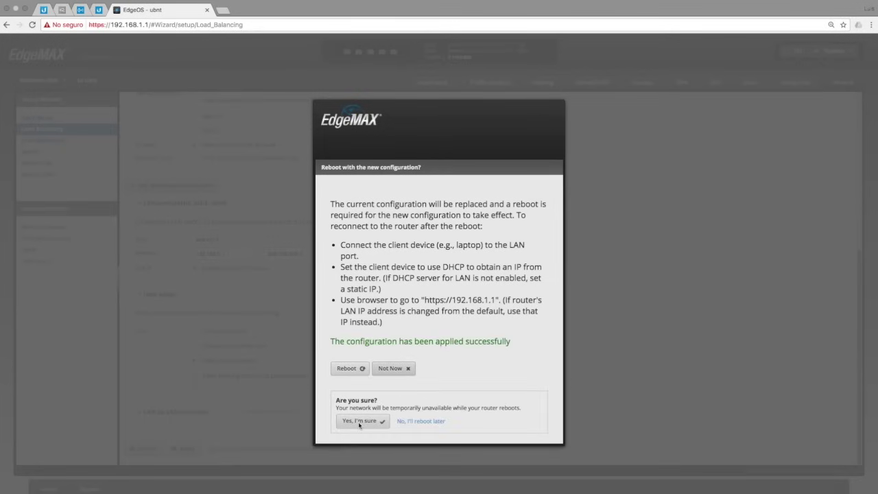
{"action": "left_click", "coordinate": [359, 422]}
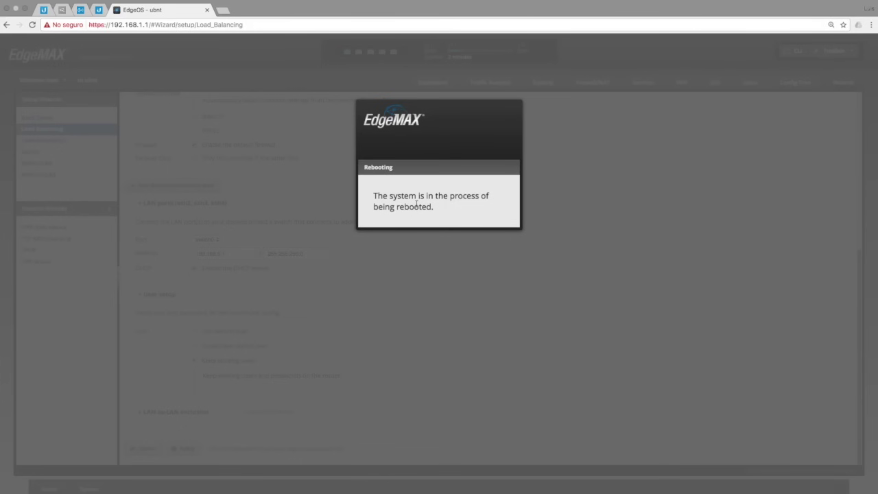
{"action": "key", "text": "ctrl+Left"}
{"action": "key", "text": "ctrl+Left"}
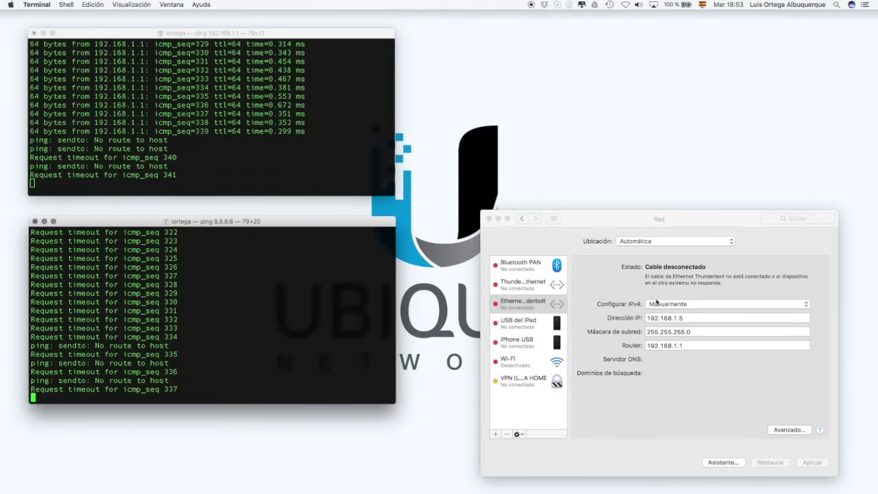
Step: Switch Thunderbolt Ethernet to DHCP and apply, so it connects at 192.168.5.38
{"action": "left_click", "coordinate": [656, 304]}
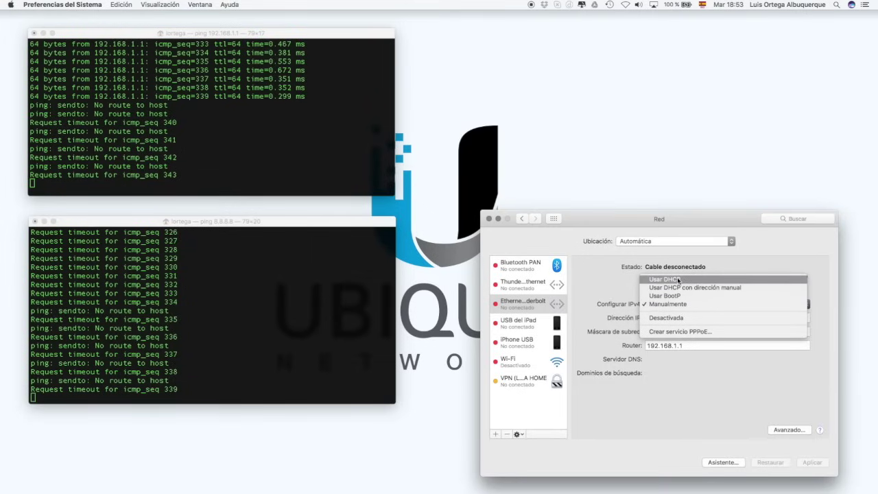
{"action": "left_click", "coordinate": [678, 280]}
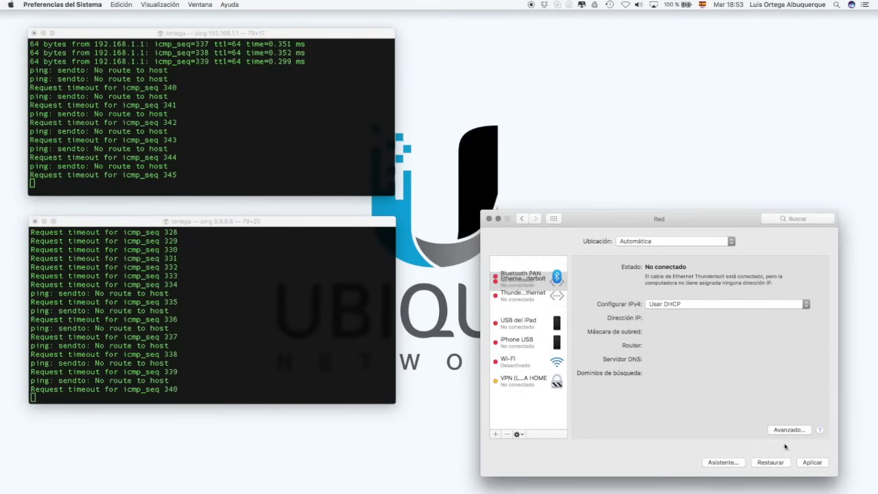
{"action": "left_click", "coordinate": [807, 463]}
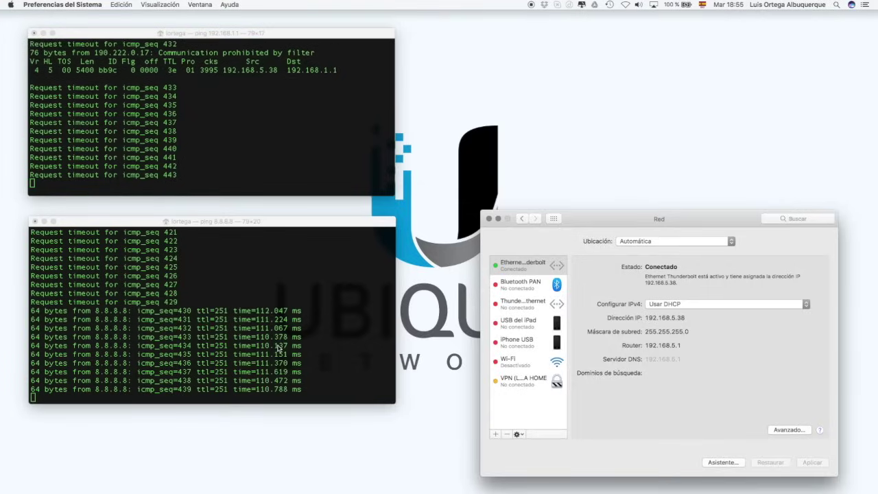
{"action": "key", "text": "ctrl+Right"}
{"action": "key", "text": "ctrl+Right"}
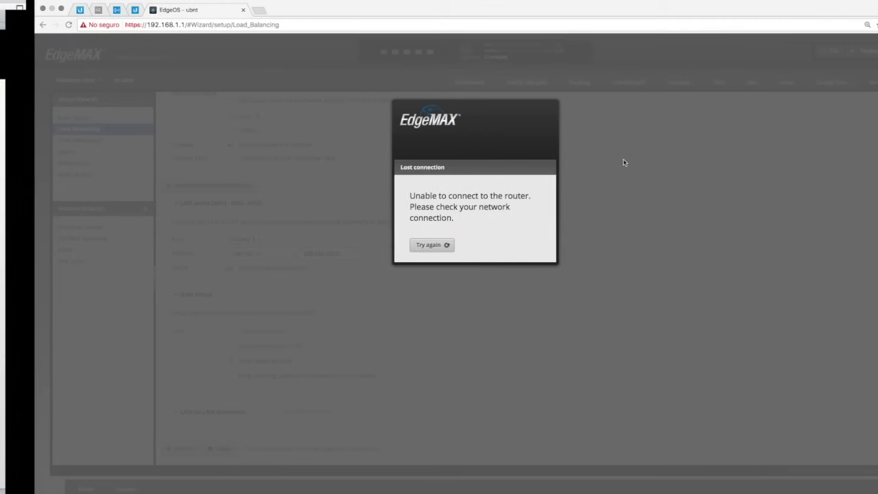
Step: Search Google for 'linea' in a new tab to confirm internet access, then return to EdgeOS
{"action": "left_click", "coordinate": [221, 10]}
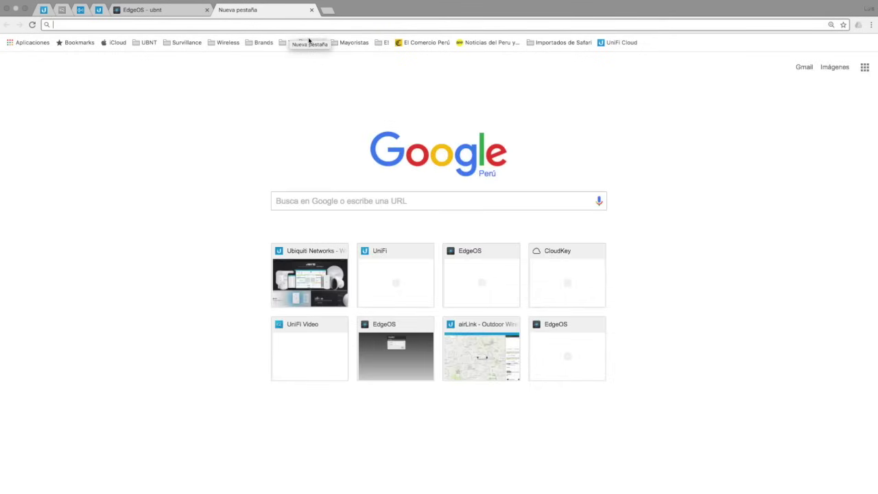
{"action": "type", "text": "google"}
{"action": "key", "text": "Return"}
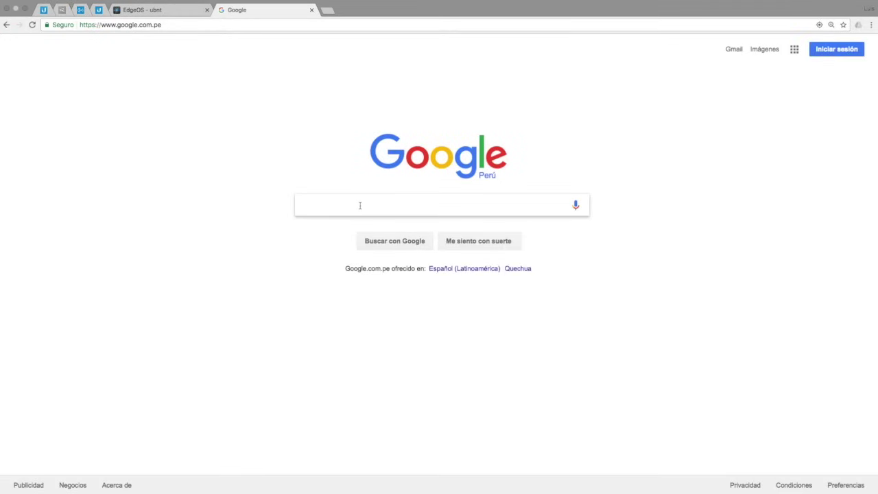
{"action": "type", "text": "linea"}
{"action": "key", "text": "Return"}
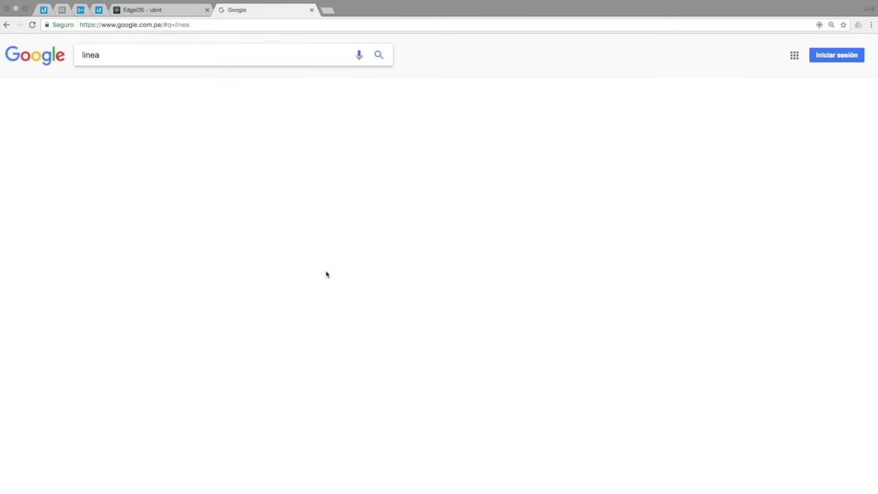
{"action": "left_click", "coordinate": [193, 21]}
{"action": "left_click", "coordinate": [177, 11]}
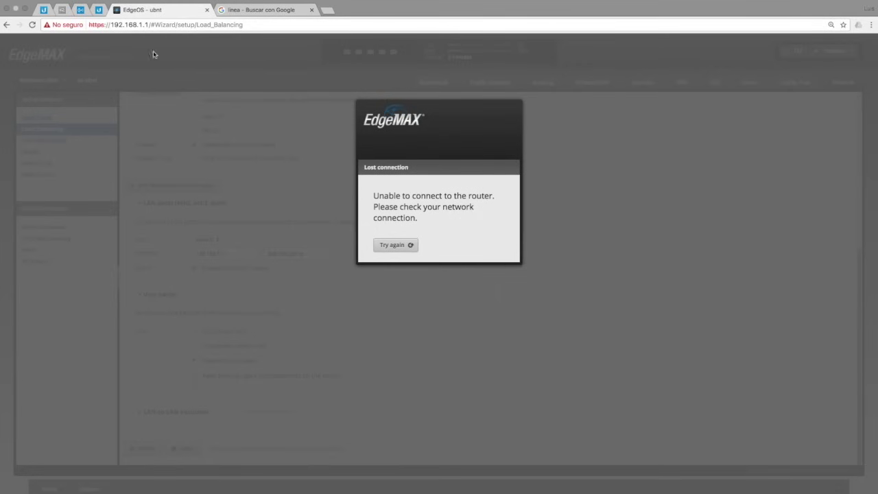
Step: Load the router at 192.168.5.1 and log in with the router's username and password
{"action": "left_click", "coordinate": [176, 26]}
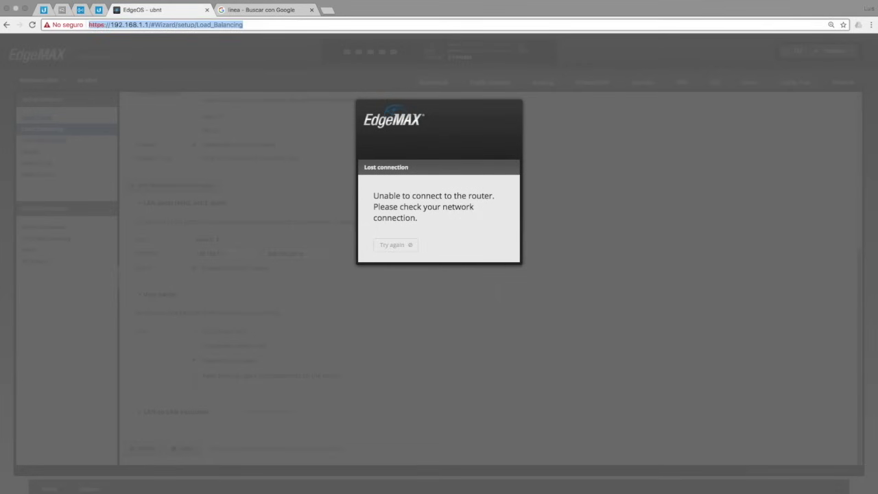
{"action": "type", "text": "192.168.1.2"}
{"action": "key", "text": "BackSpace"}
{"action": "key", "text": "BackSpace"}
{"action": "key", "text": "BackSpace"}
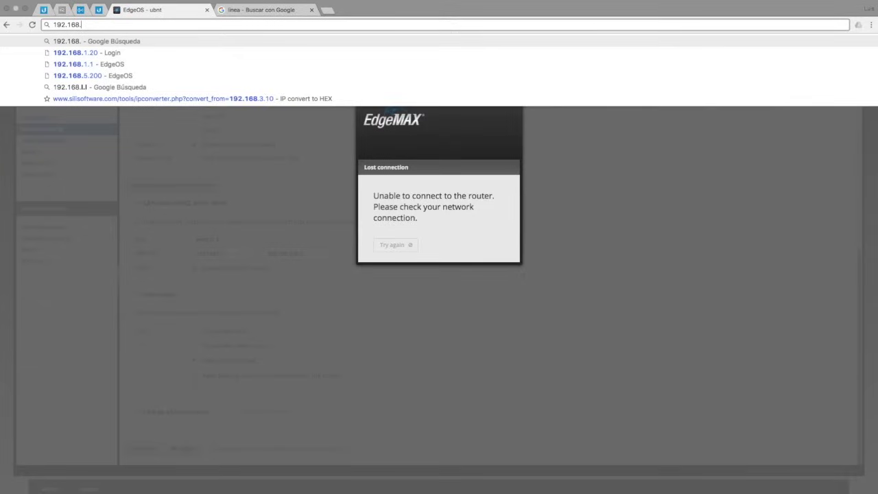
{"action": "type", "text": "5.1"}
{"action": "key", "text": "Return"}
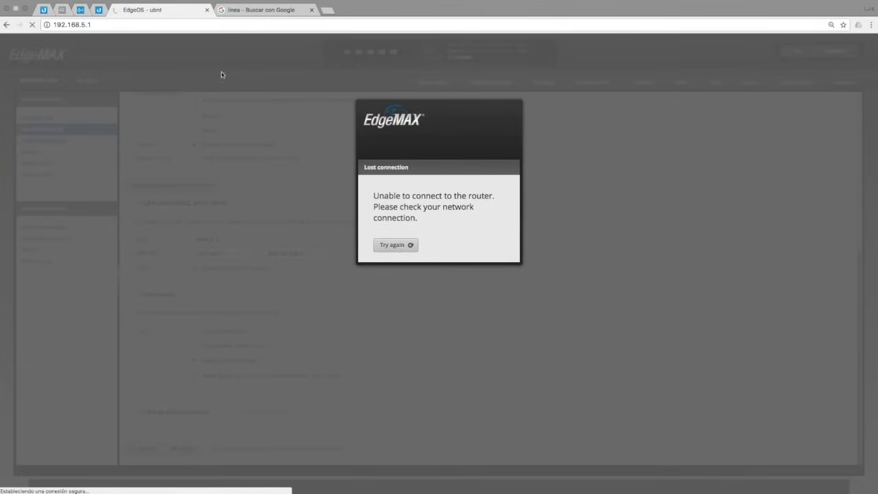
{"action": "type", "text": "ubnt"}
{"action": "key", "text": "Tab"}
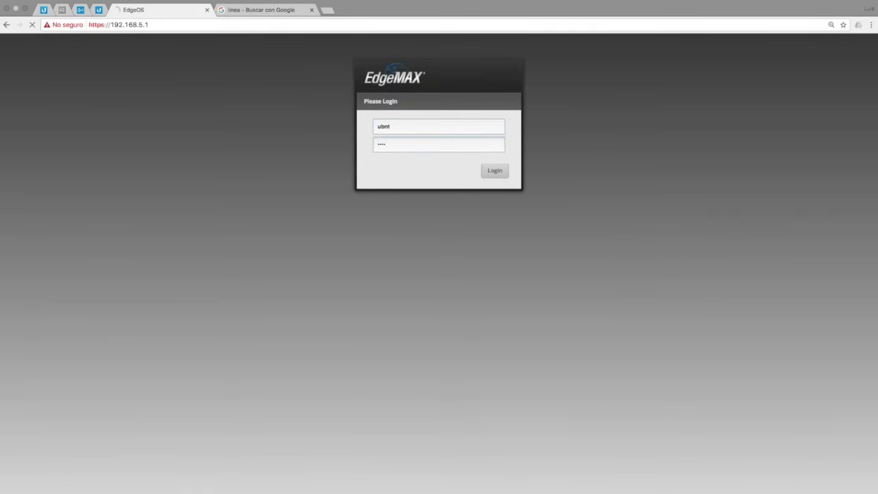
{"action": "key", "text": "Return"}
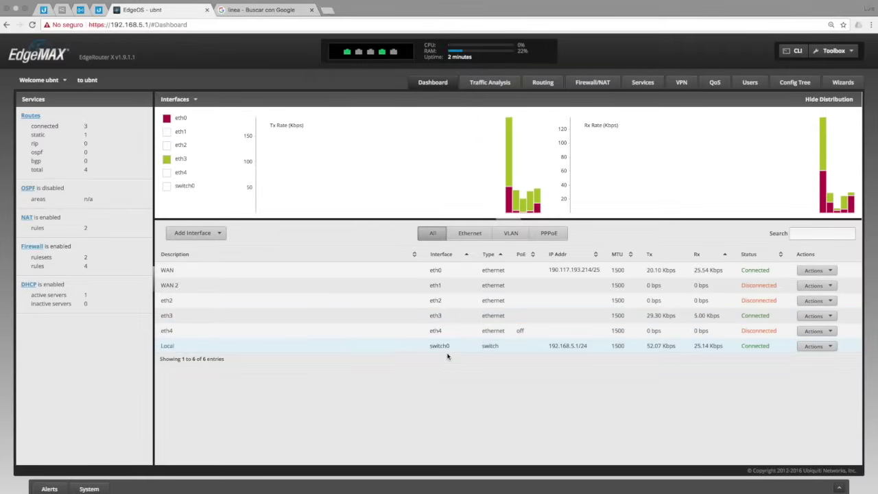
Step: Review switch0's VLAN port settings and cancel without changes, then bring up the Keynote plan
{"action": "left_click", "coordinate": [827, 348]}
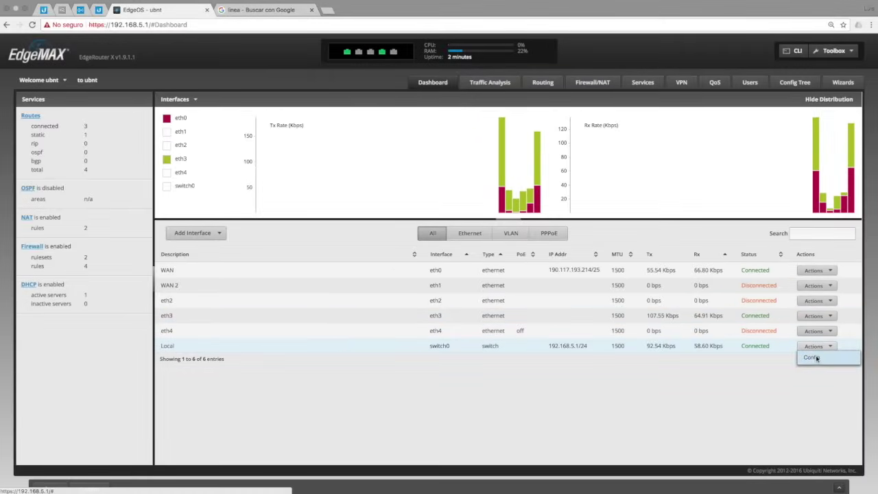
{"action": "left_click", "coordinate": [811, 359]}
{"action": "left_click", "coordinate": [417, 220]}
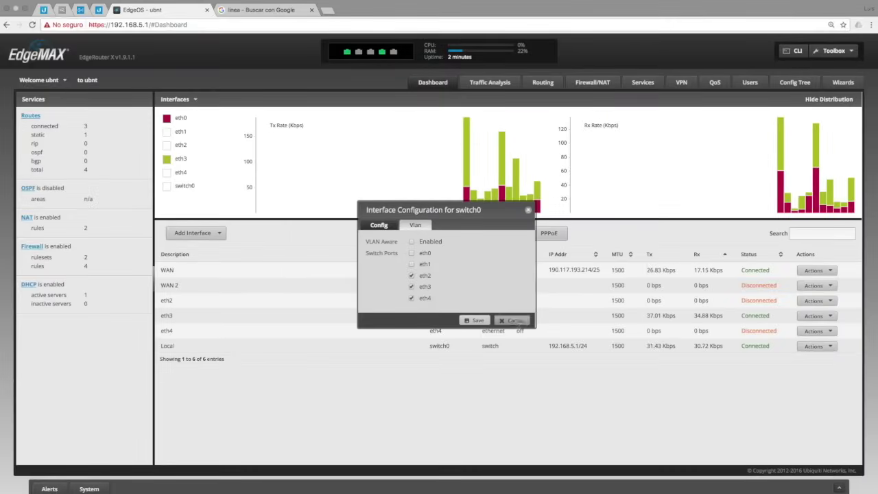
{"action": "left_click", "coordinate": [574, 346]}
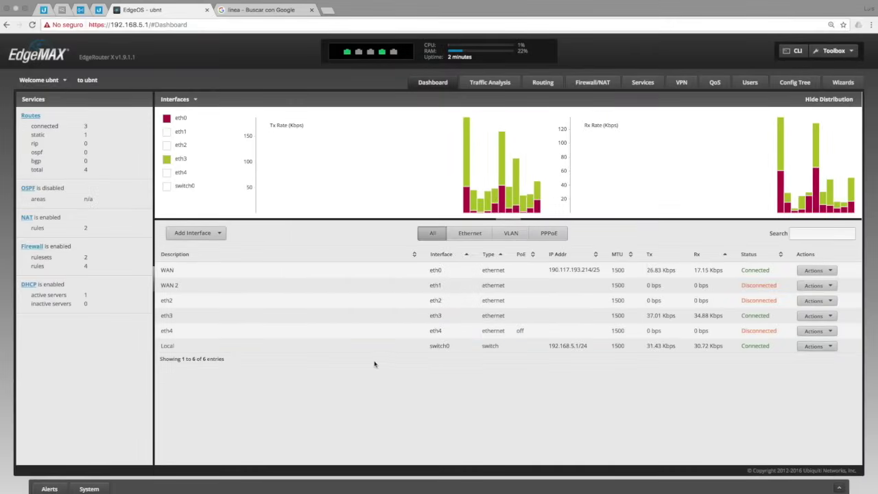
{"action": "key", "text": "ctrl+Left"}
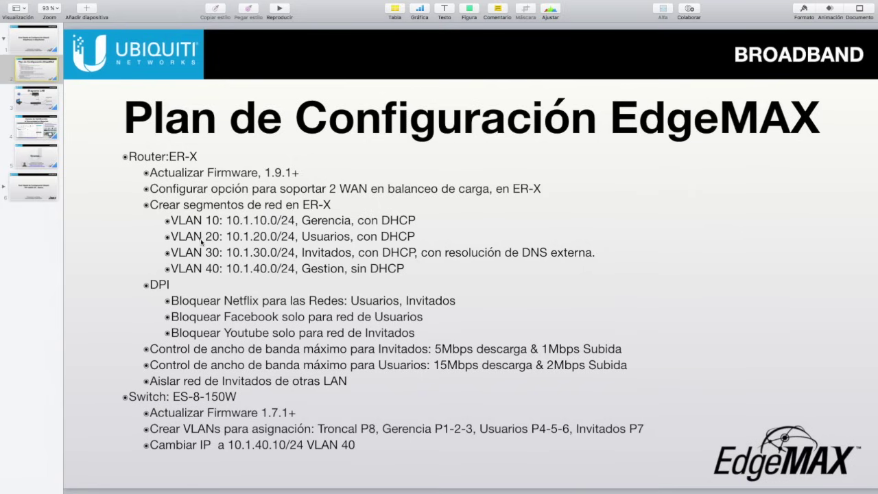
Step: Highlight the VLAN 10 subnet 10.1.10.0/24 in the plan slide's bullet text
{"action": "left_click", "coordinate": [254, 223]}
{"action": "left_click", "coordinate": [240, 220]}
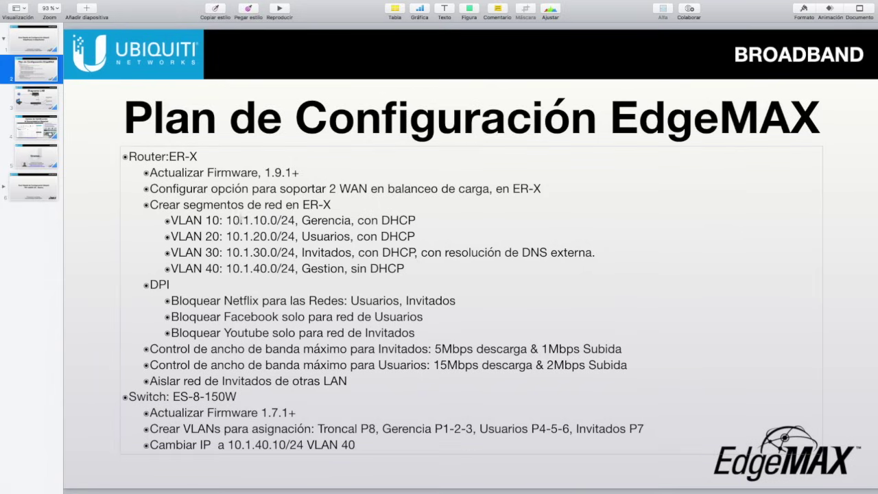
{"action": "left_click_drag", "start_coordinate": [226, 220], "coordinate": [295, 221]}
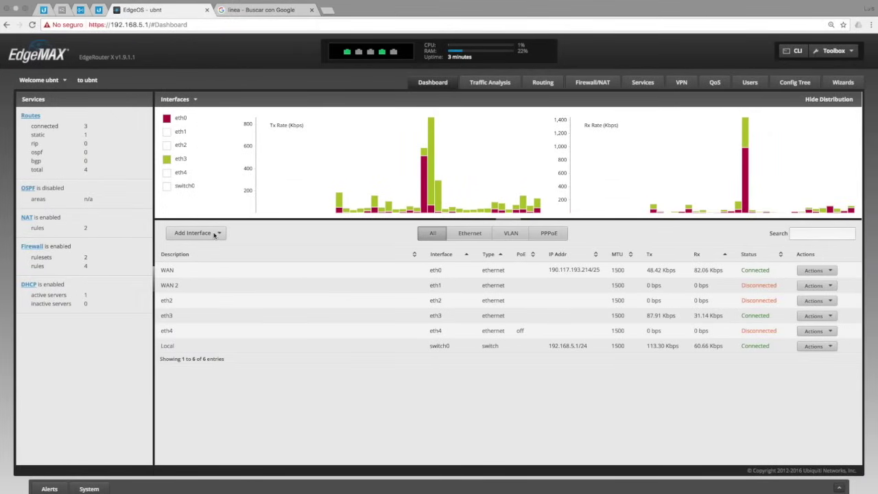
Step: Start a new VLAN with ID 10 on switch0, described Gerencia
{"action": "left_click", "coordinate": [214, 234]}
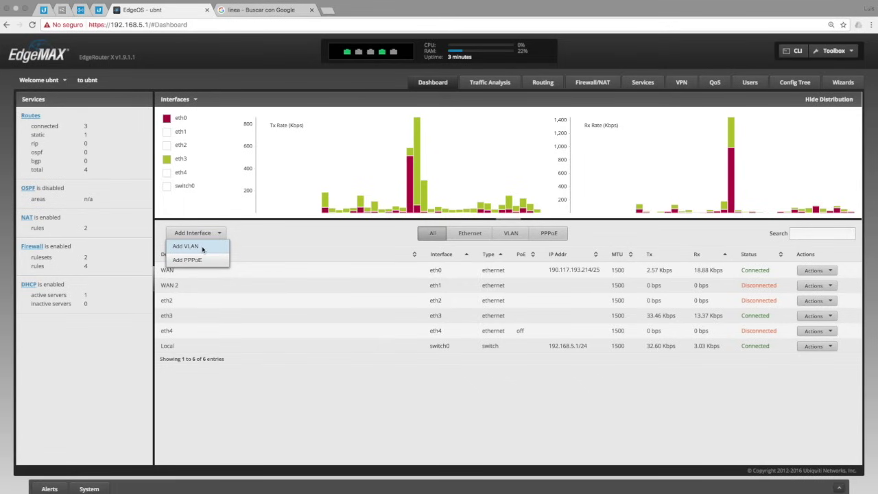
{"action": "left_click", "coordinate": [202, 247]}
{"action": "left_click", "coordinate": [434, 230]}
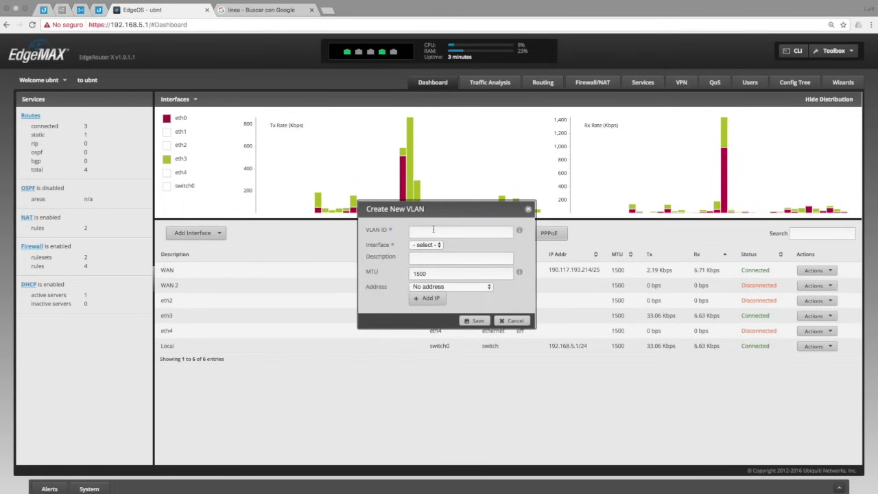
{"action": "type", "text": "10"}
{"action": "left_click", "coordinate": [431, 245]}
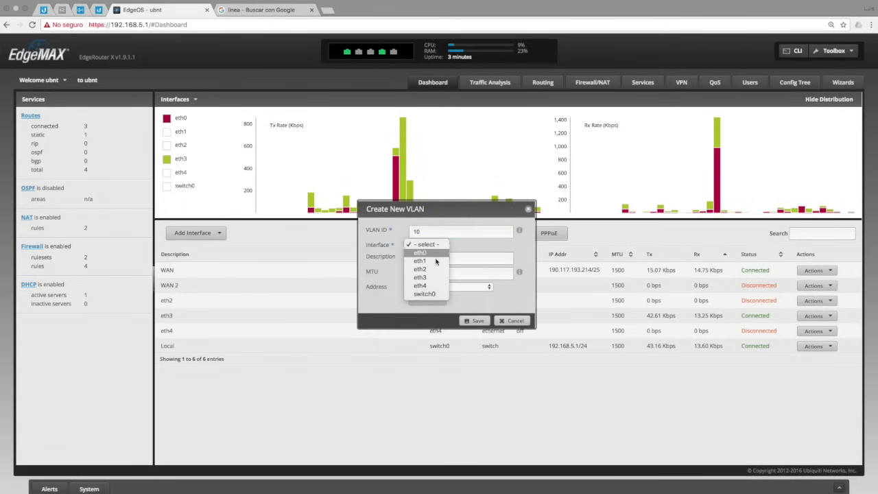
{"action": "left_click", "coordinate": [434, 294]}
{"action": "left_click", "coordinate": [432, 258]}
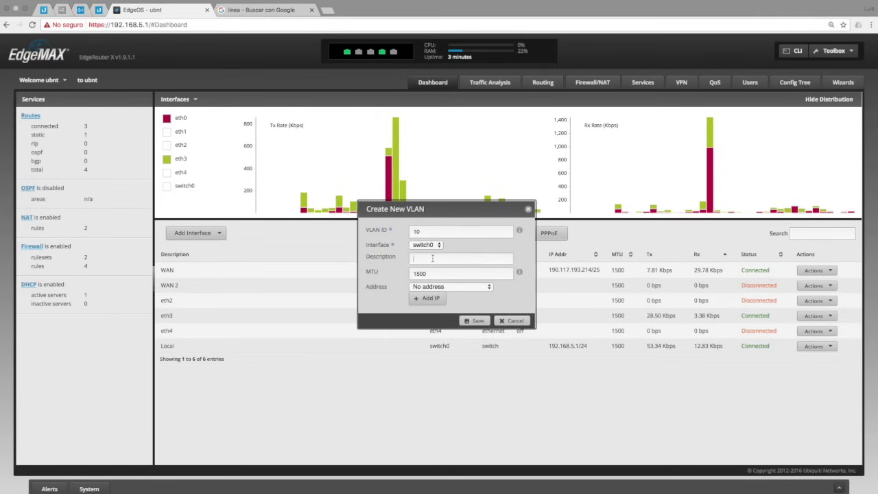
{"action": "type", "text": "Ge"}
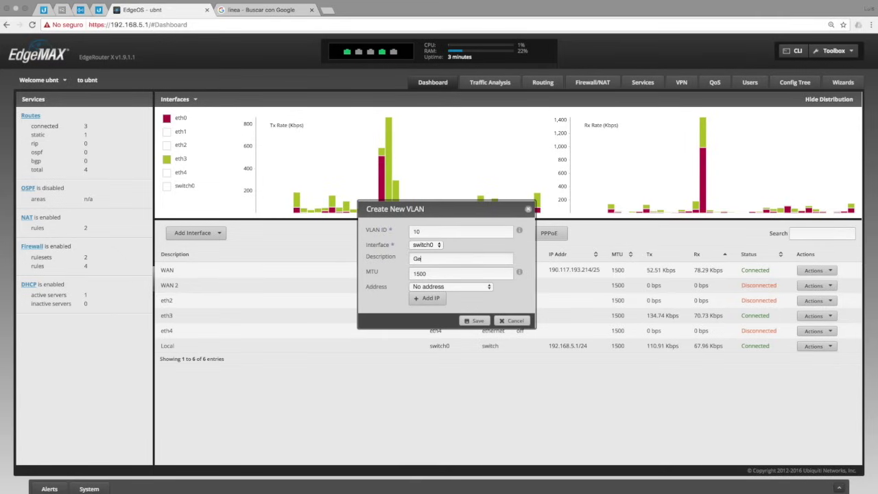
{"action": "type", "text": "rencia"}
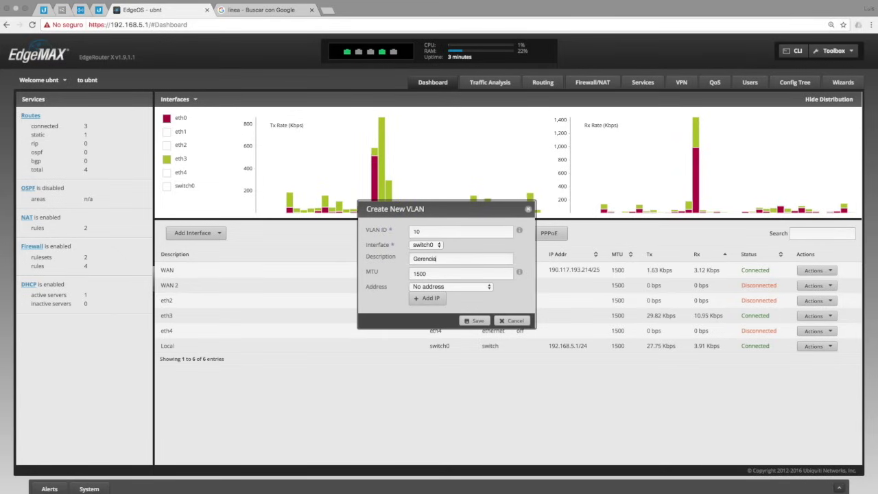
Step: Set the VLAN's address manually to 10.1.10.1/24 and save it
{"action": "left_click", "coordinate": [439, 286]}
{"action": "left_click", "coordinate": [441, 312]}
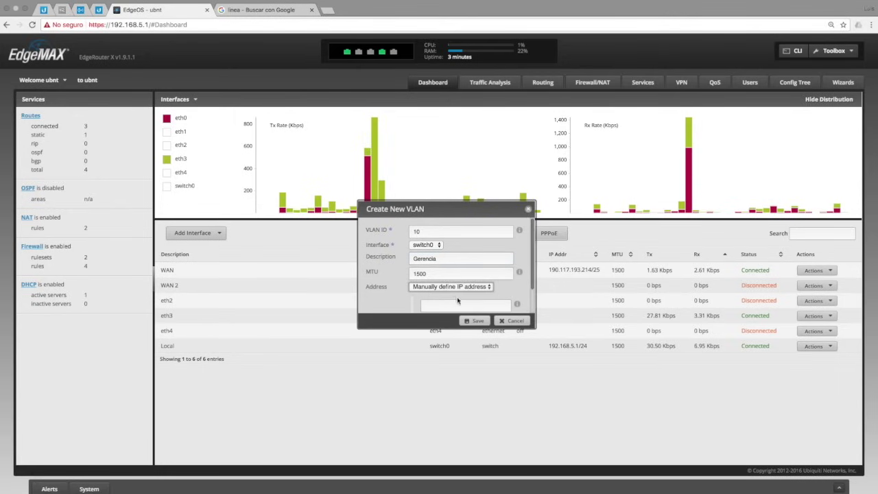
{"action": "type", "text": "10.1.10.1/24"}
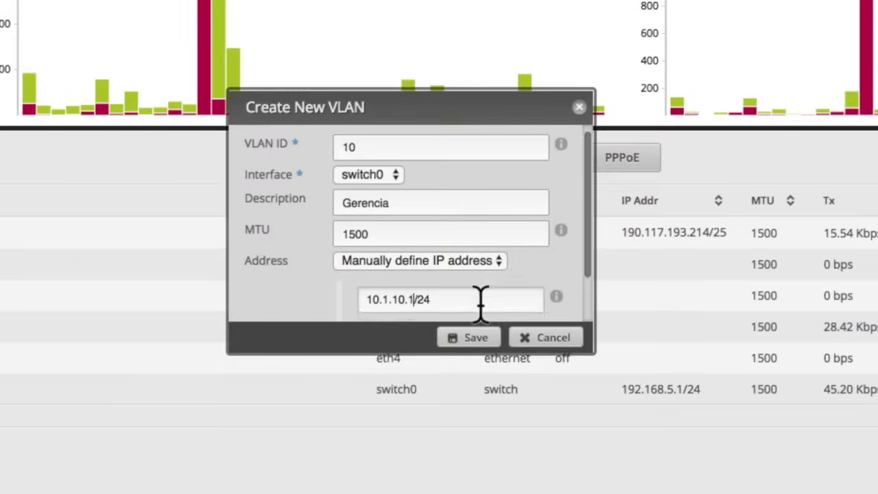
{"action": "scroll", "coordinate": [480, 305], "scroll_direction": "down", "scroll_amount": 2}
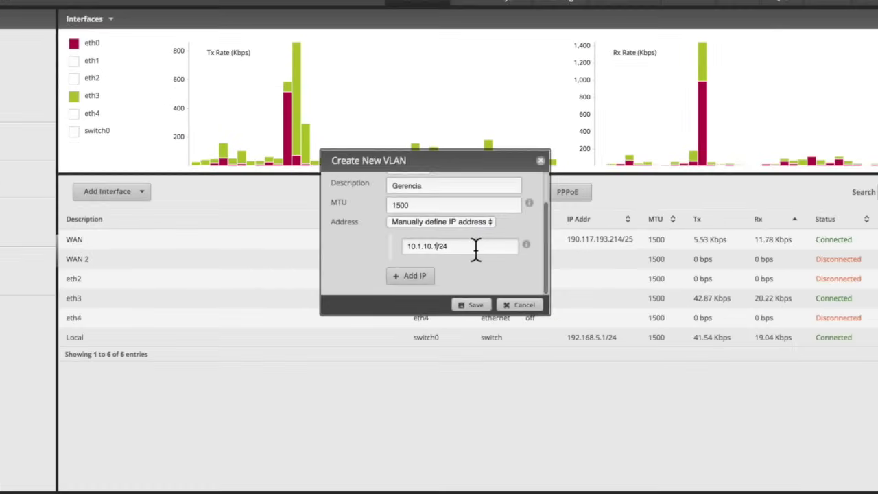
{"action": "left_click", "coordinate": [472, 308]}
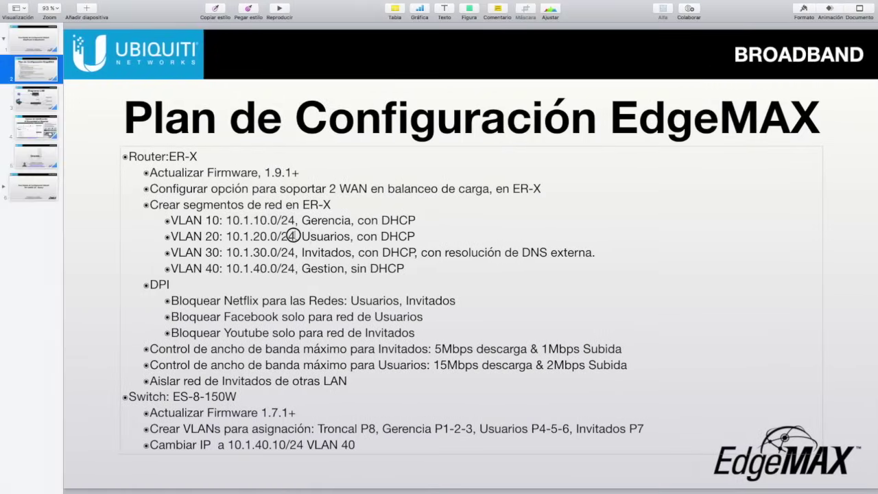
Step: Highlight the VLAN 20 subnet on the slide, then start VLAN 20 on switch0 described Usuarios
{"action": "left_click_drag", "start_coordinate": [295, 236], "coordinate": [226, 236]}
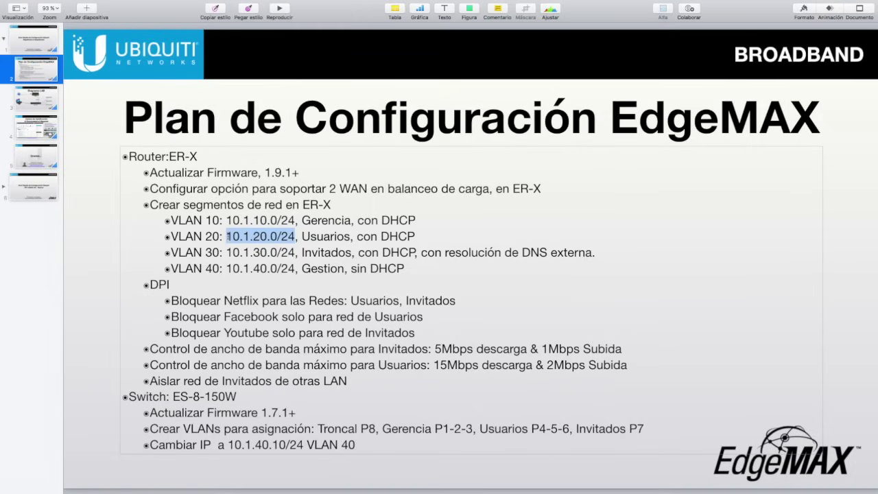
{"action": "key", "text": "ctrl+Right"}
{"action": "left_click", "coordinate": [204, 233]}
{"action": "left_click", "coordinate": [206, 246]}
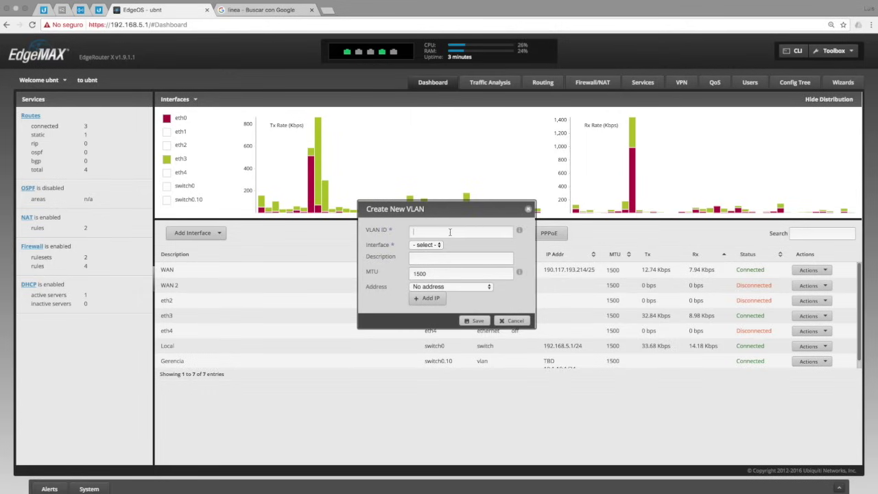
{"action": "type", "text": "20"}
{"action": "left_click", "coordinate": [431, 245]}
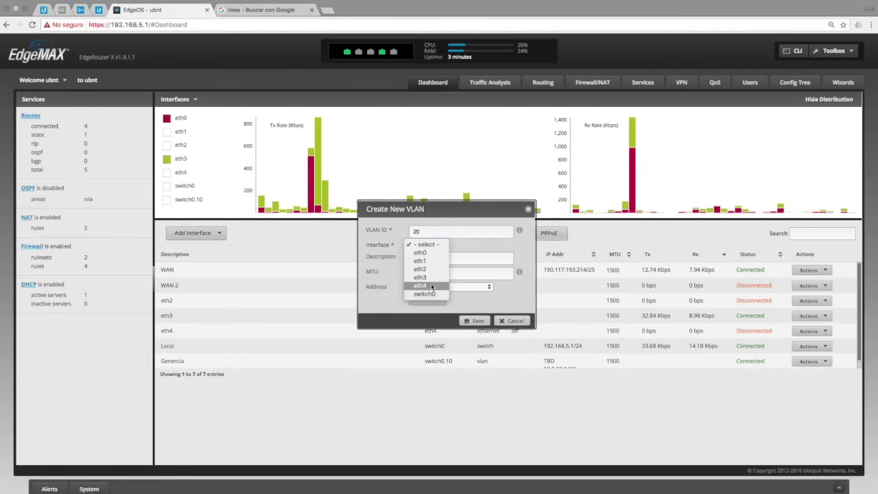
{"action": "left_click", "coordinate": [431, 295]}
{"action": "left_click", "coordinate": [432, 259]}
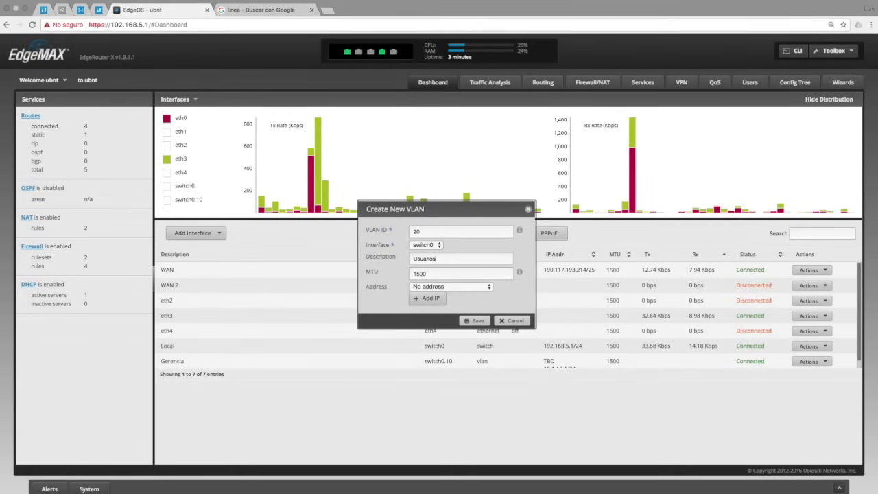
Step: Set the VLAN 20 address manually to 10.1.20.0/24
{"action": "left_click", "coordinate": [441, 287]}
{"action": "left_click", "coordinate": [446, 312]}
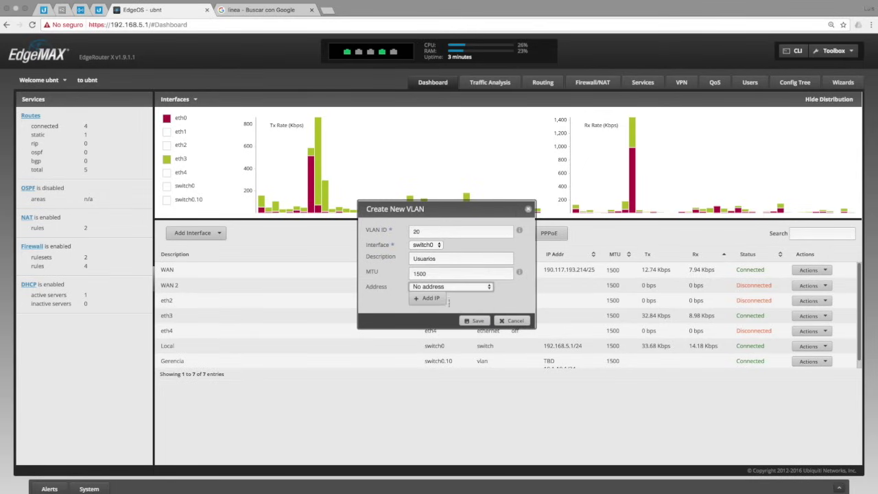
{"action": "left_click", "coordinate": [447, 304]}
{"action": "type", "text": "10.1.20.0/24"}
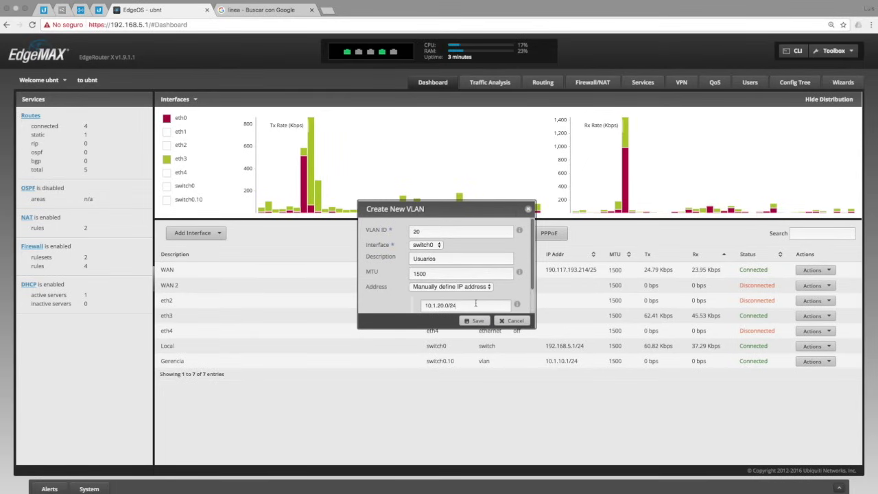
{"action": "scroll", "coordinate": [475, 303], "scroll_direction": "down", "scroll_amount": 1}
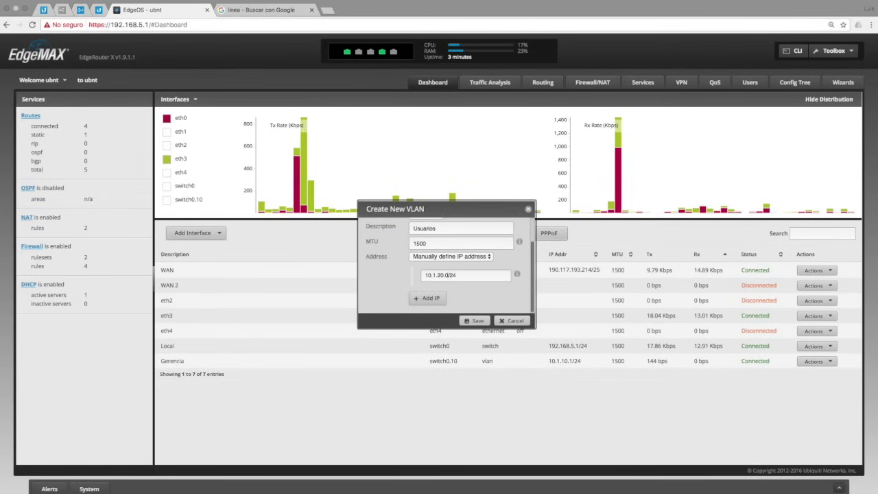
Step: Select the VLAN 30 address 10.1.30.0/24 on the plan slide and return to EdgeOS
{"action": "key", "text": "ctrl+Left"}
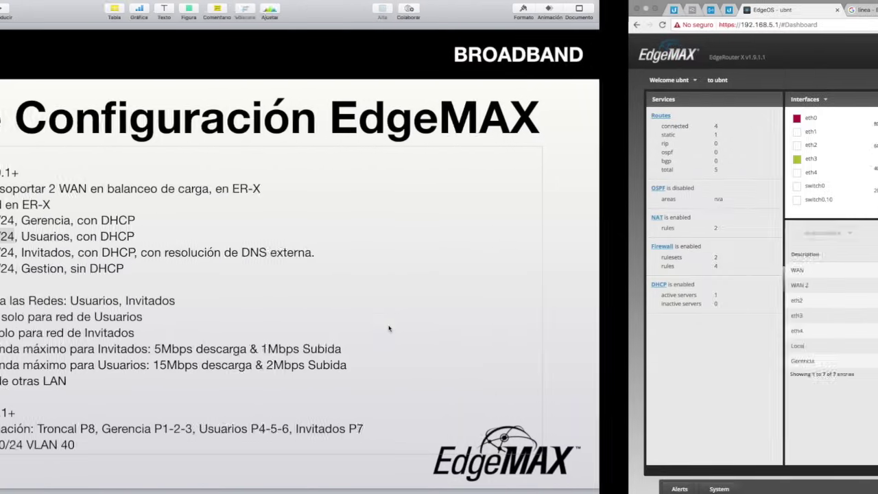
{"action": "left_click", "coordinate": [288, 252]}
{"action": "left_click_drag", "start_coordinate": [287, 252], "coordinate": [227, 251]}
{"action": "key", "text": "super+c"}
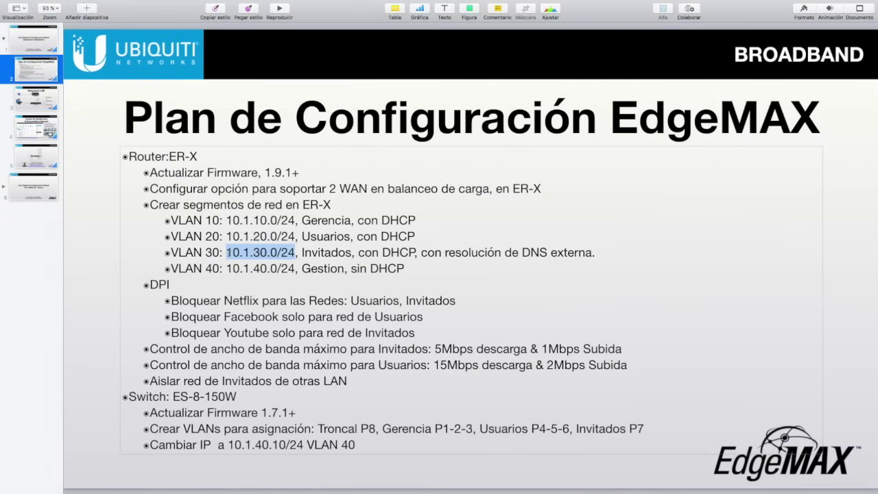
{"action": "key", "text": "ctrl+Right"}
{"action": "left_click", "coordinate": [195, 233]}
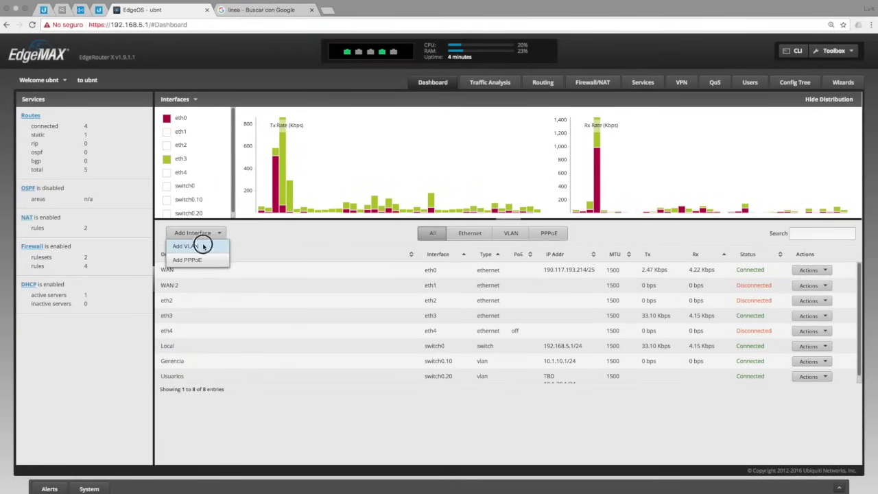
Step: Start a new VLAN 30 on switch0 with the manual address pasted from the plan
{"action": "left_click", "coordinate": [186, 246]}
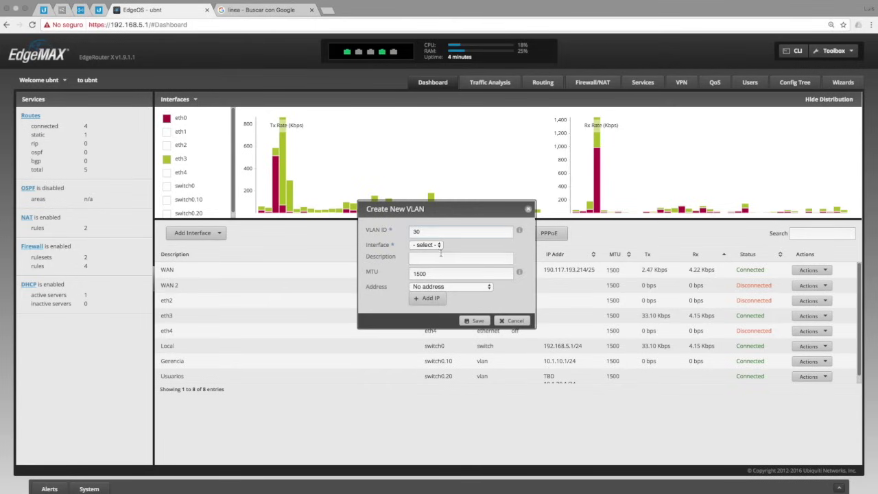
{"action": "left_click", "coordinate": [428, 245]}
{"action": "left_click", "coordinate": [430, 296]}
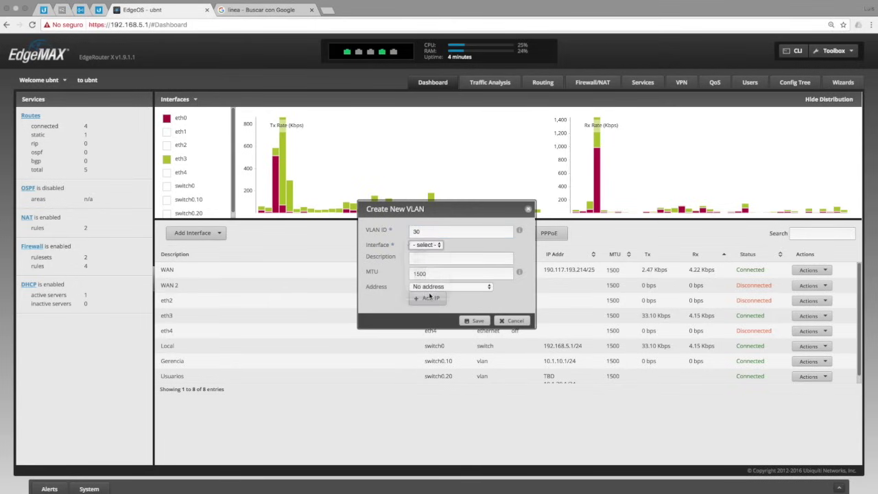
{"action": "left_click", "coordinate": [439, 287]}
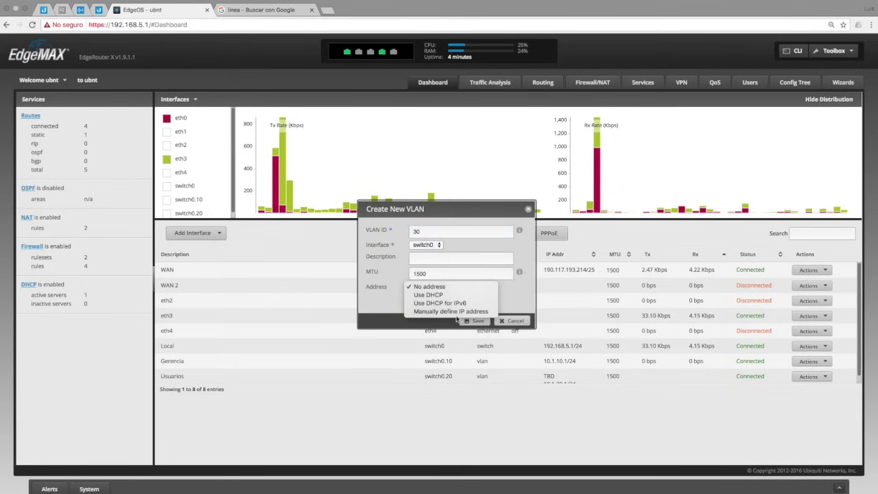
{"action": "left_click", "coordinate": [451, 311]}
{"action": "left_click", "coordinate": [453, 306]}
{"action": "key", "text": "super+v"}
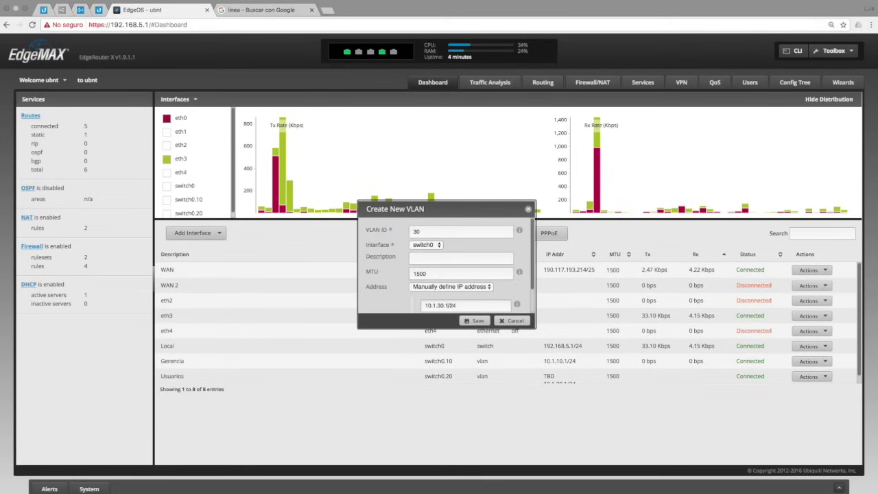
Step: Describe the VLAN as Invitados, save it, and select the VLAN 40 address 10.1.40.0/24 on the slide
{"action": "left_click", "coordinate": [415, 258]}
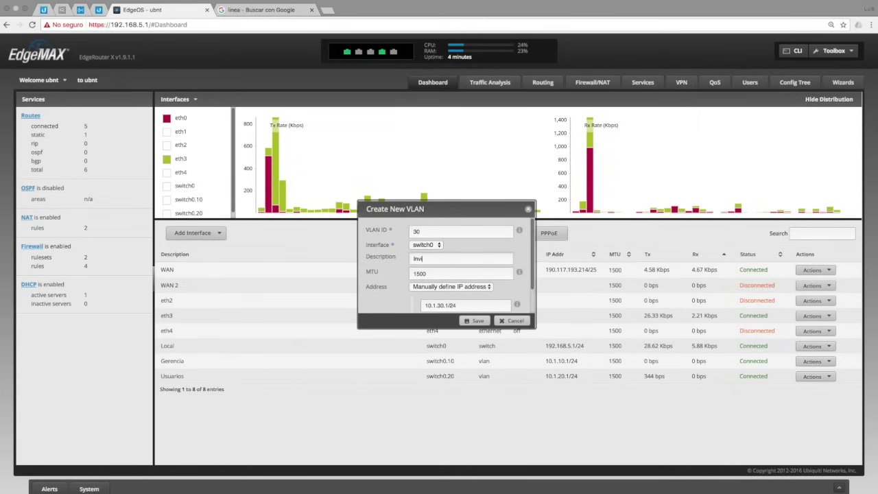
{"action": "type", "text": "Invitados"}
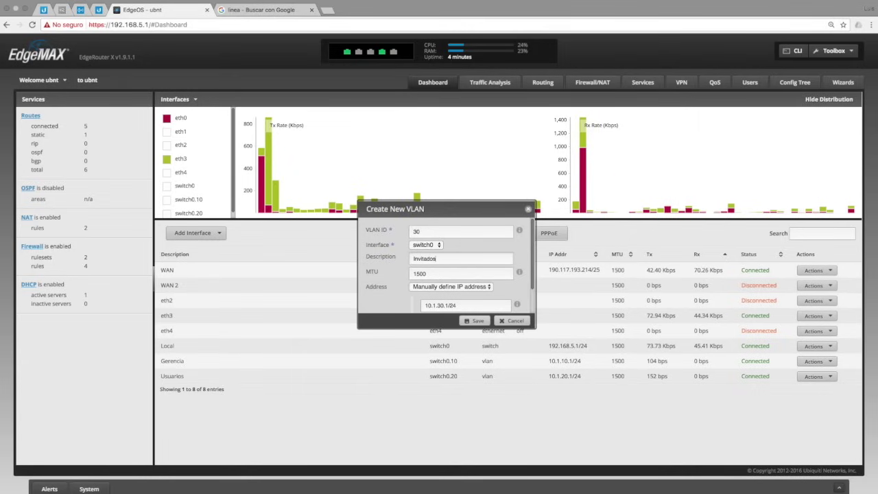
{"action": "left_click", "coordinate": [476, 320]}
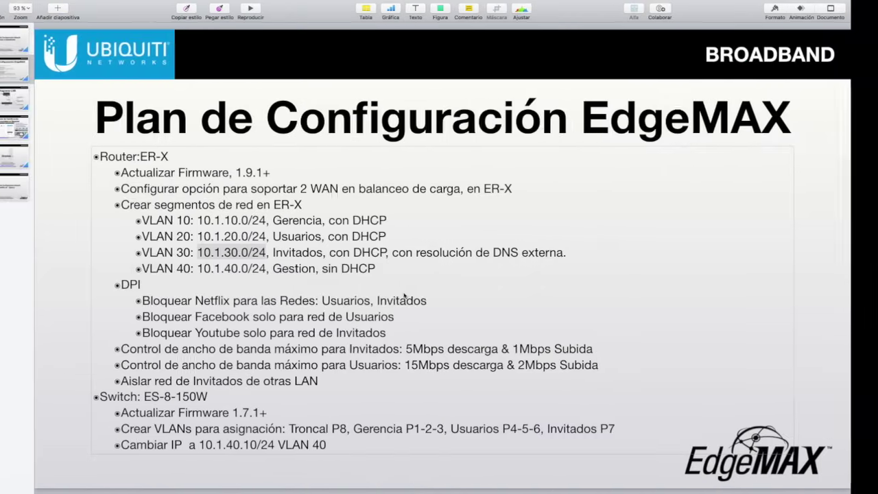
{"action": "left_click_drag", "start_coordinate": [261, 268], "coordinate": [226, 269]}
{"action": "key", "text": "ctrl+c"}
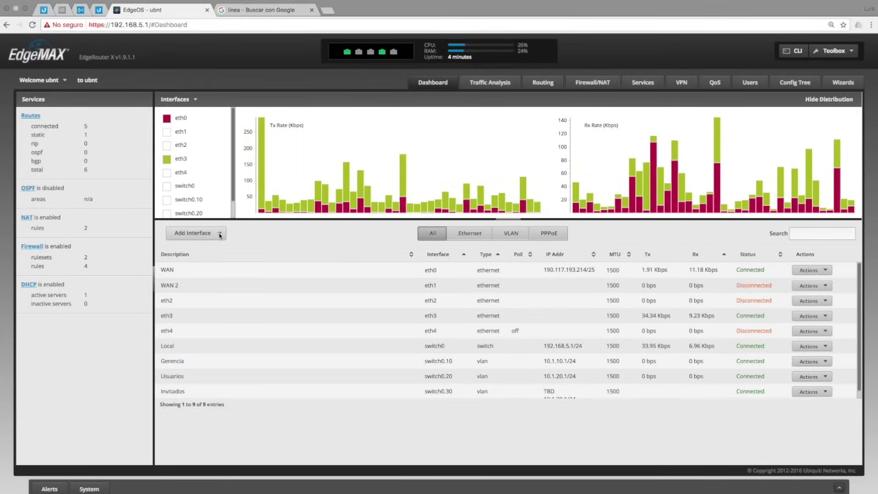
{"action": "left_click", "coordinate": [218, 233]}
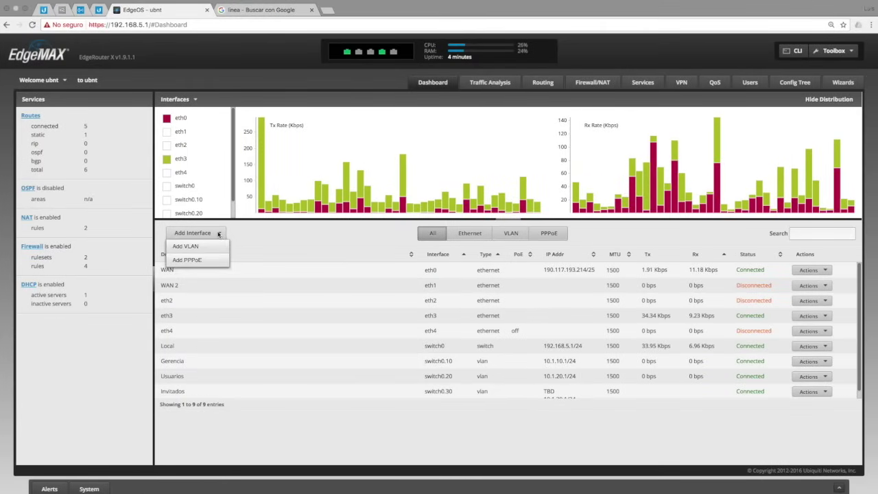
Step: Create VLAN 40 on switch0 described Gestion with manual address 10.1.40.1/24, and save
{"action": "left_click", "coordinate": [185, 245]}
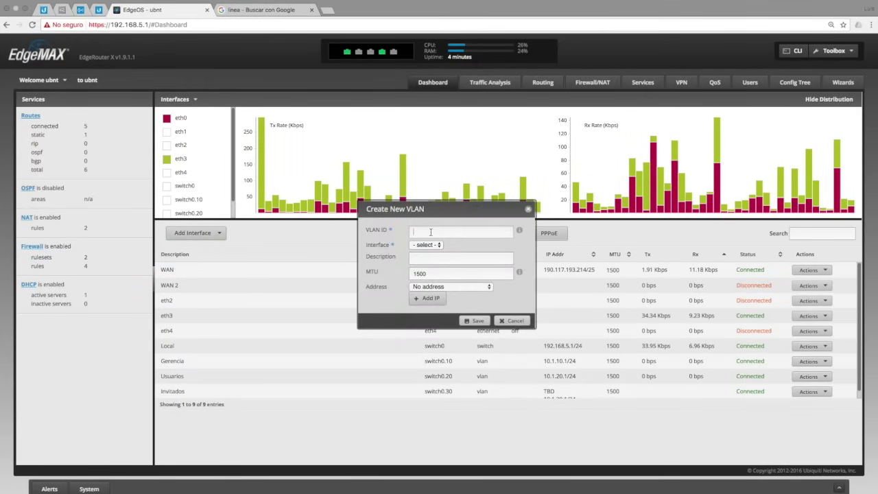
{"action": "left_click", "coordinate": [426, 245]}
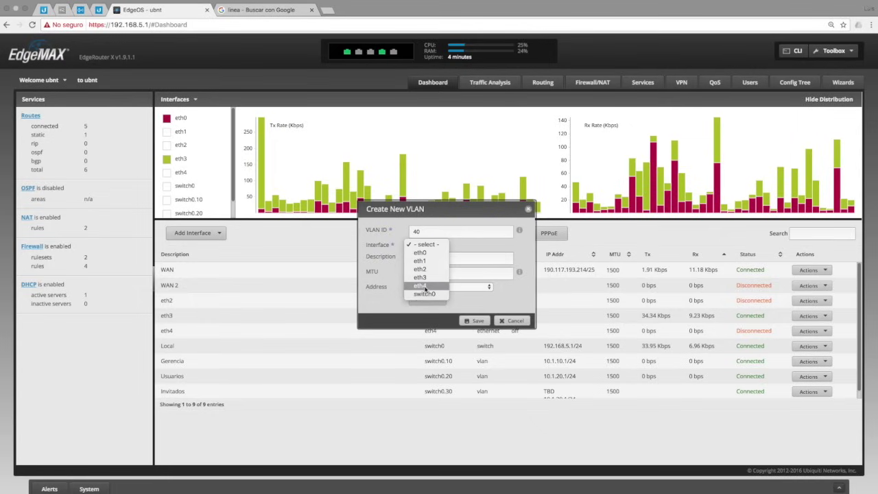
{"action": "left_click", "coordinate": [426, 294]}
{"action": "left_click", "coordinate": [434, 256]}
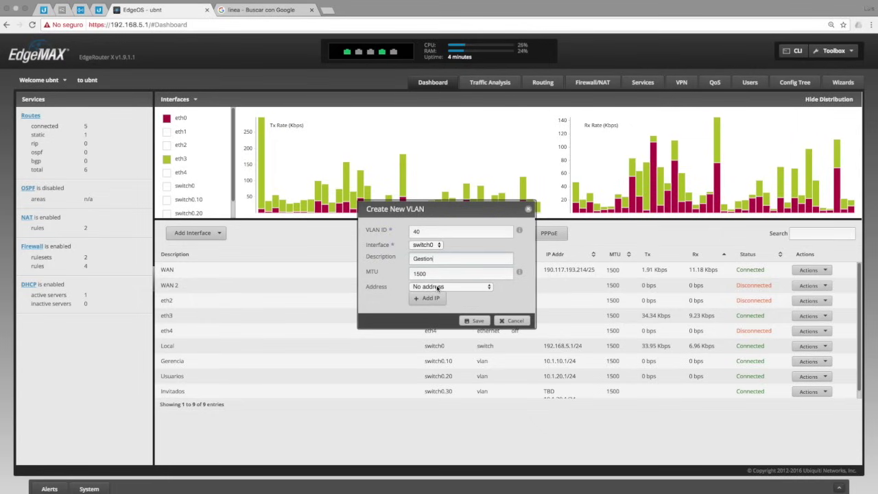
{"action": "left_click", "coordinate": [435, 286]}
{"action": "left_click", "coordinate": [445, 313]}
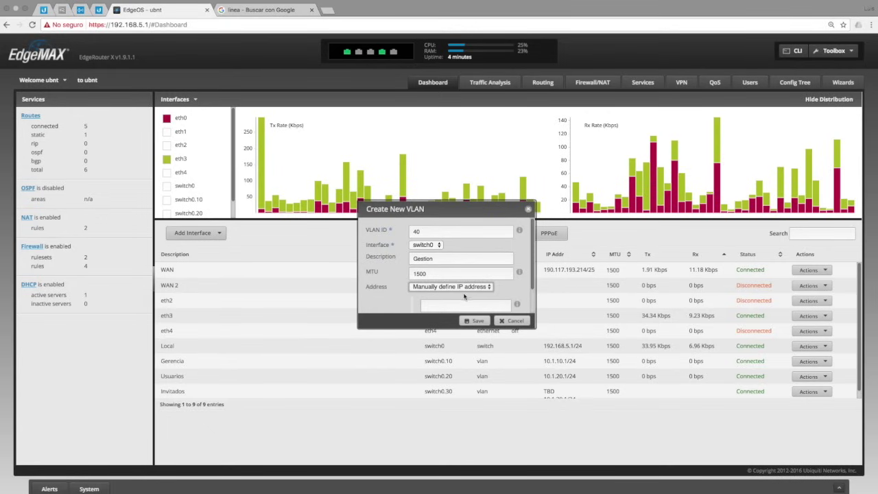
{"action": "left_click", "coordinate": [450, 306]}
{"action": "type", "text": "10.1.40.1/24"}
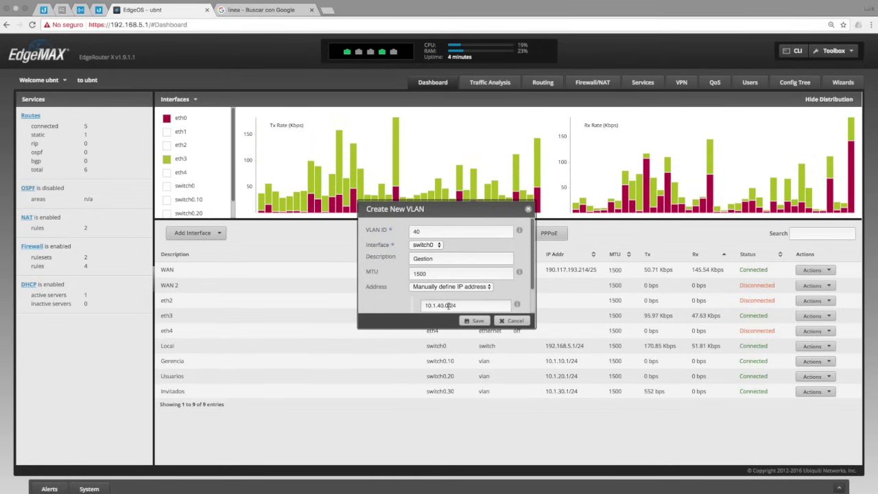
{"action": "left_click", "coordinate": [475, 320]}
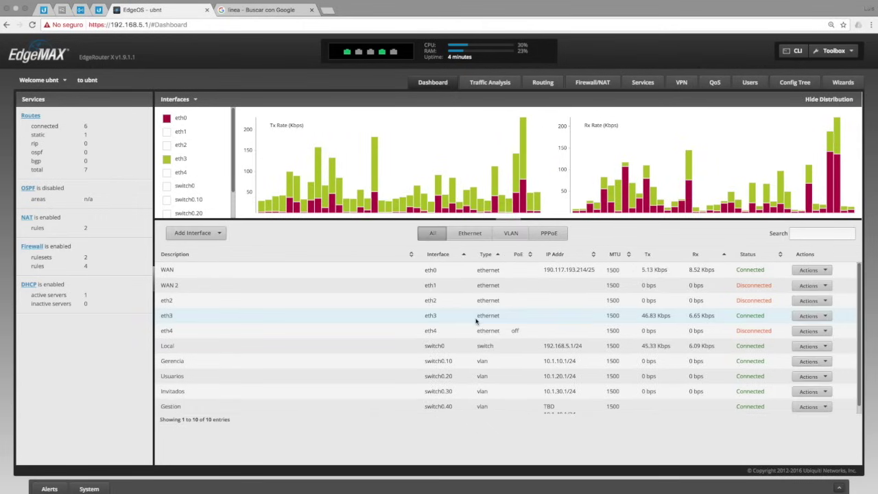
{"action": "left_click", "coordinate": [509, 234]}
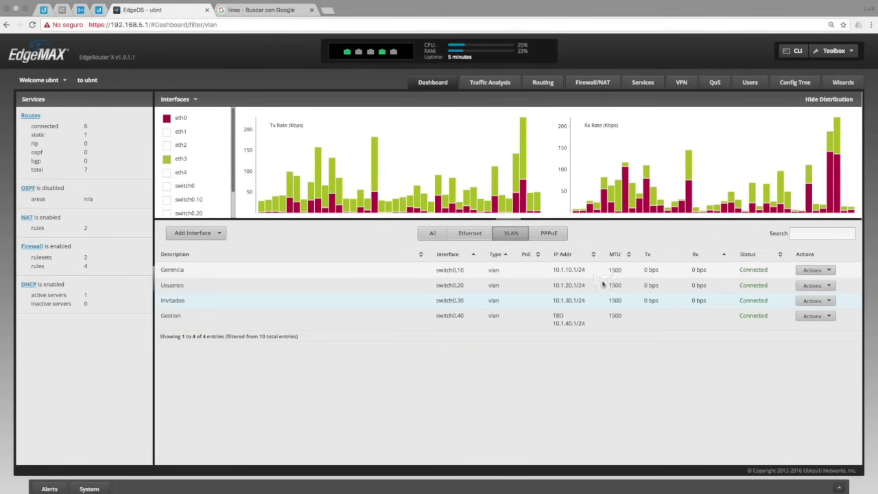
{"action": "left_click", "coordinate": [433, 233]}
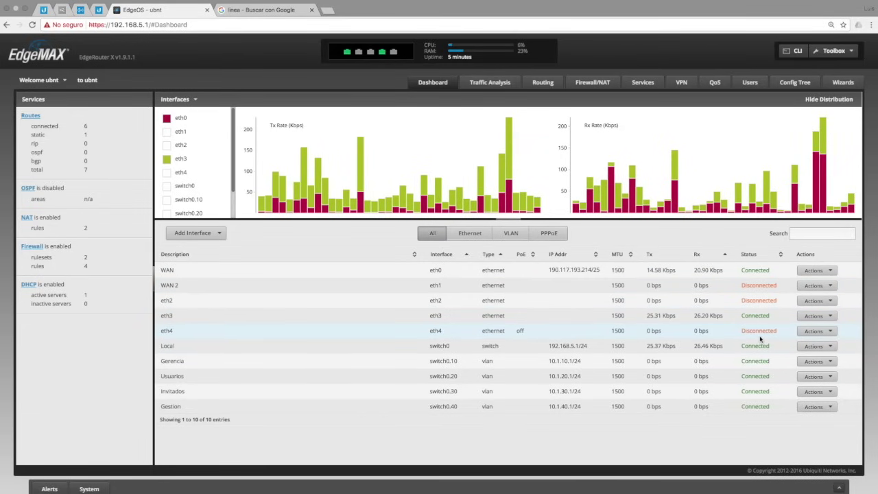
{"action": "key", "text": "ctrl+Left"}
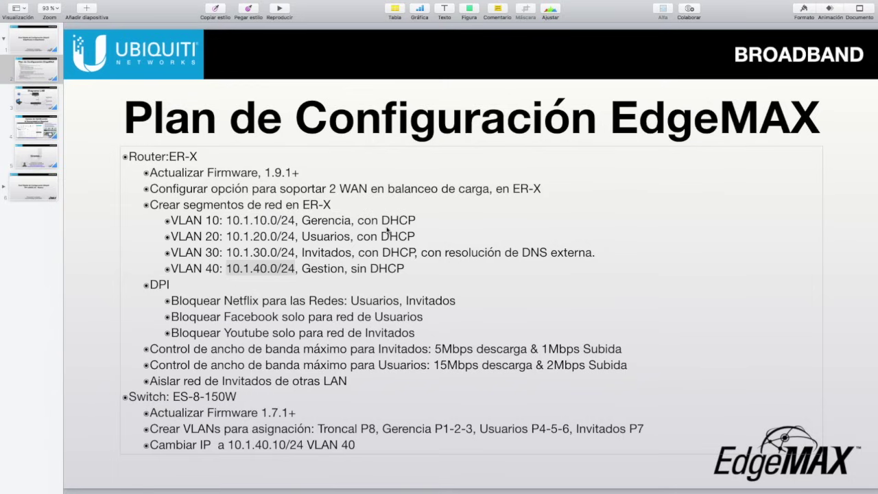
{"action": "key", "text": "ctrl+Right"}
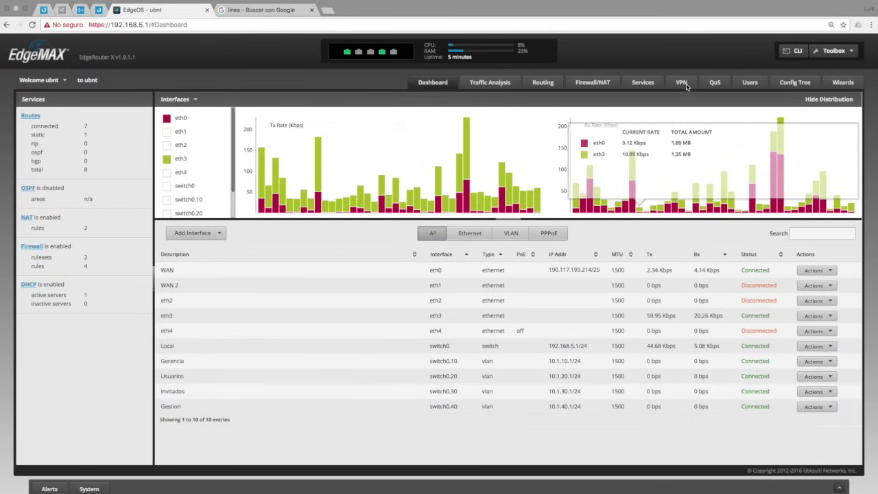
Step: Start a new DHCP server named Gerencia for subnet 10.1.10.0/24
{"action": "left_click", "coordinate": [643, 83]}
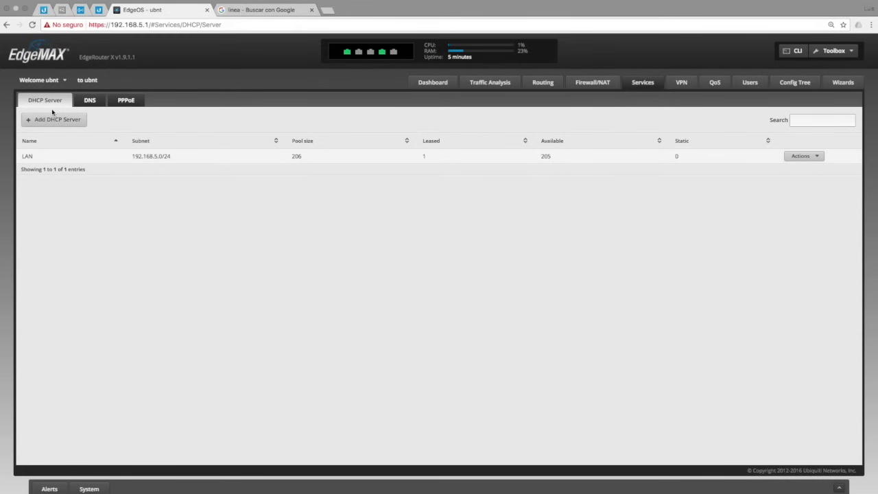
{"action": "key", "text": "super+plus"}
{"action": "left_click", "coordinate": [67, 138]}
{"action": "left_click", "coordinate": [420, 192]}
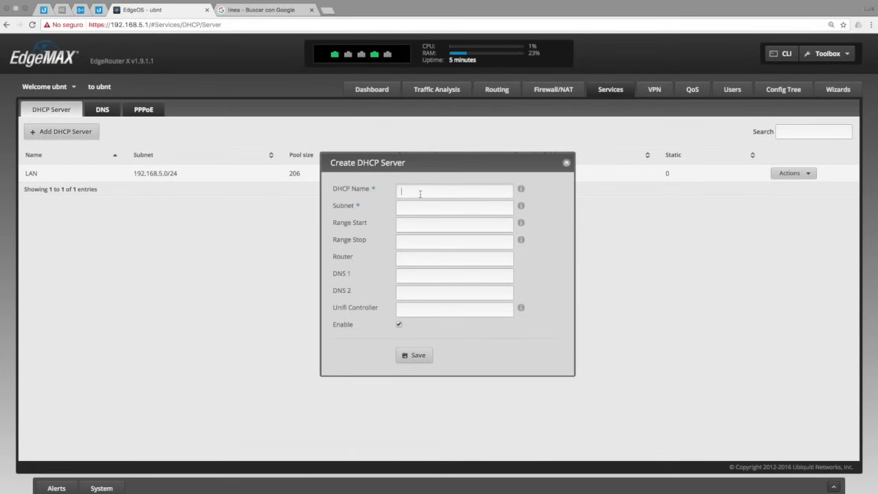
{"action": "type", "text": "Gerencia"}
{"action": "left_click", "coordinate": [418, 211]}
{"action": "key", "text": "ctrl+v"}
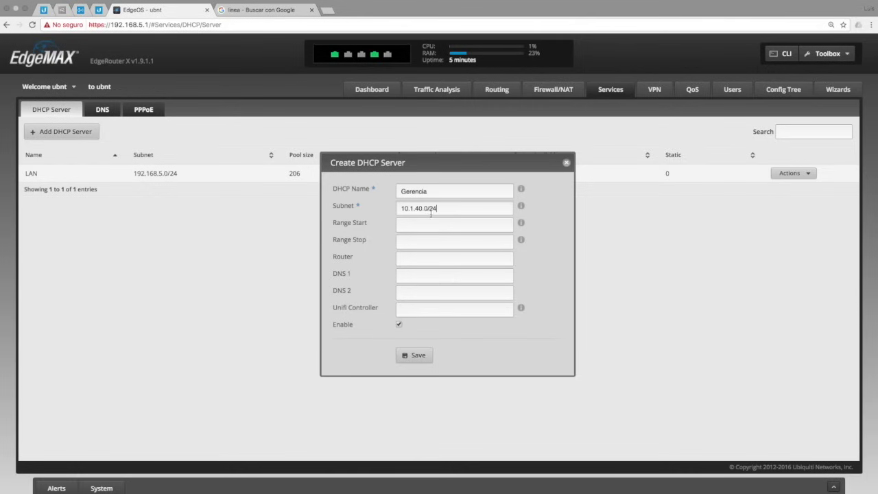
{"action": "key", "text": "BackSpace"}
{"action": "type", "text": "1"}
Step: Set range 10.1.10.50–10.1.10.100, router and DNS 1 to 10.1.10.1, and save the server
{"action": "left_click", "coordinate": [410, 223]}
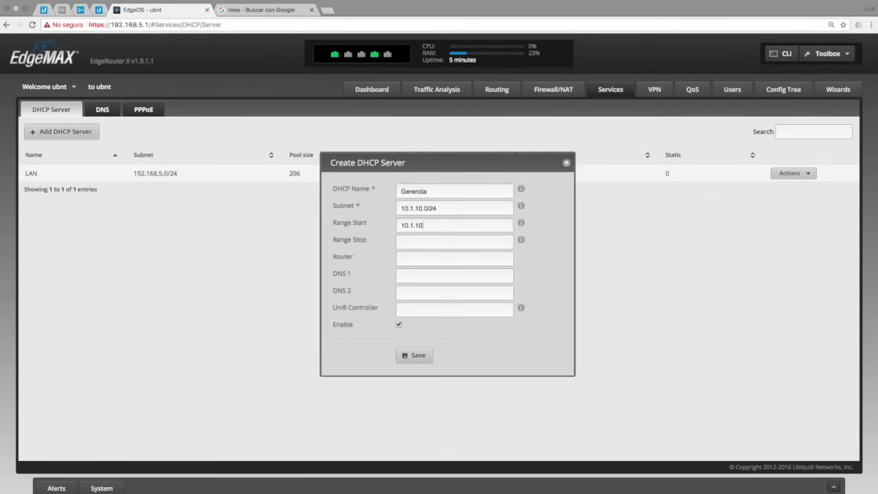
{"action": "left_click", "coordinate": [411, 242]}
{"action": "type", "text": "10.1.10.100"}
{"action": "key", "text": "Tab"}
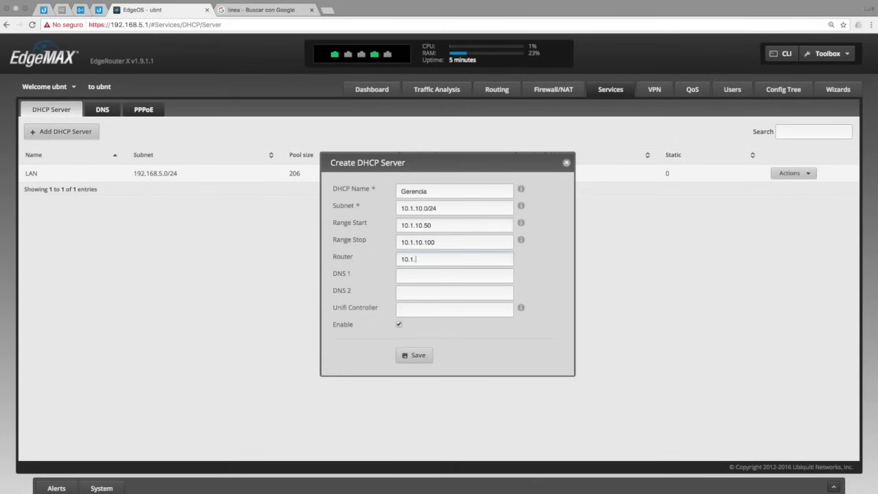
{"action": "key", "text": "Tab"}
{"action": "type", "text": "10.10"}
{"action": "key", "text": "BackSpace"}
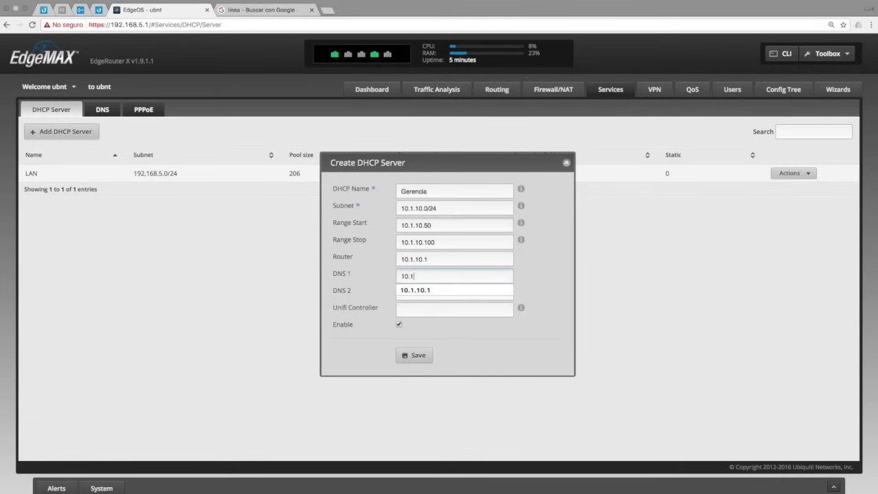
{"action": "left_click", "coordinate": [551, 300]}
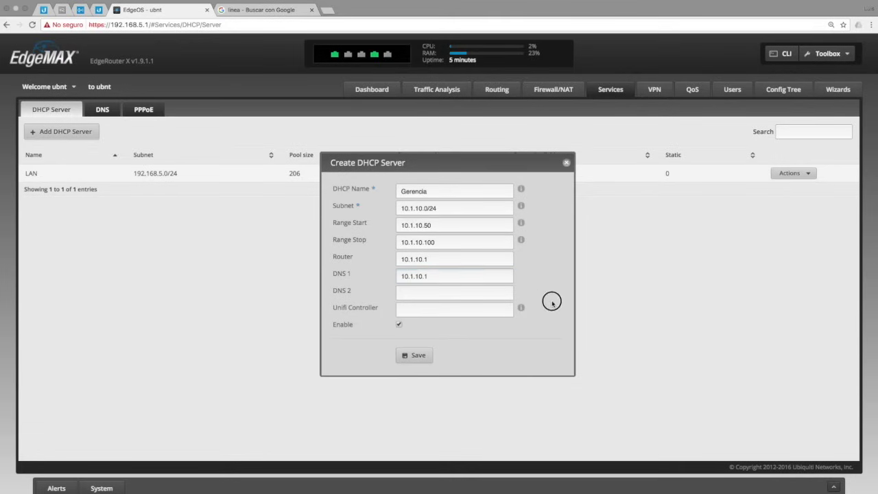
{"action": "left_click", "coordinate": [418, 356]}
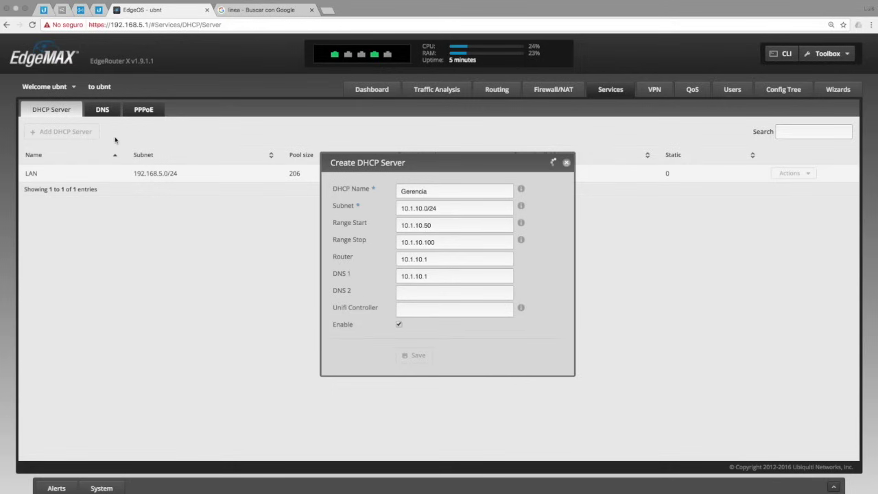
{"action": "left_click", "coordinate": [79, 132]}
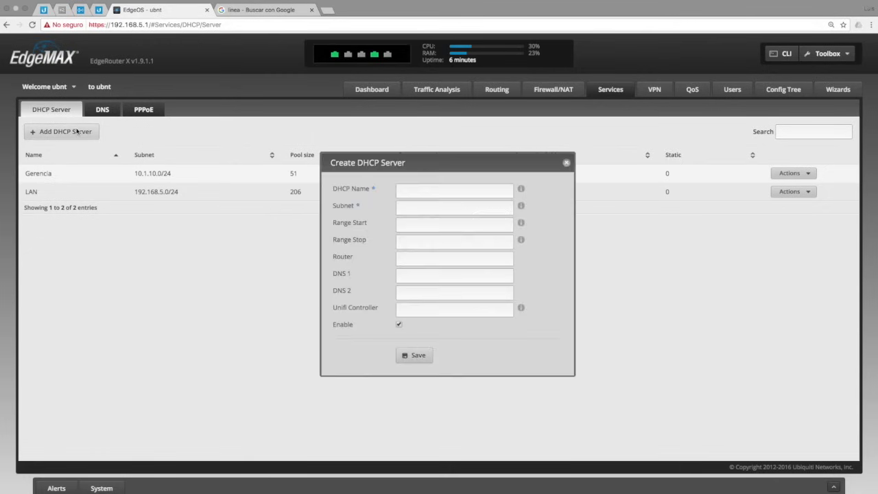
Step: Name the new DHCP server Usuarios with subnet 10.1.20.0/24
{"action": "type", "text": "Usuarios"}
{"action": "left_click", "coordinate": [420, 209]}
{"action": "type", "text": "10.1.40.0/24"}
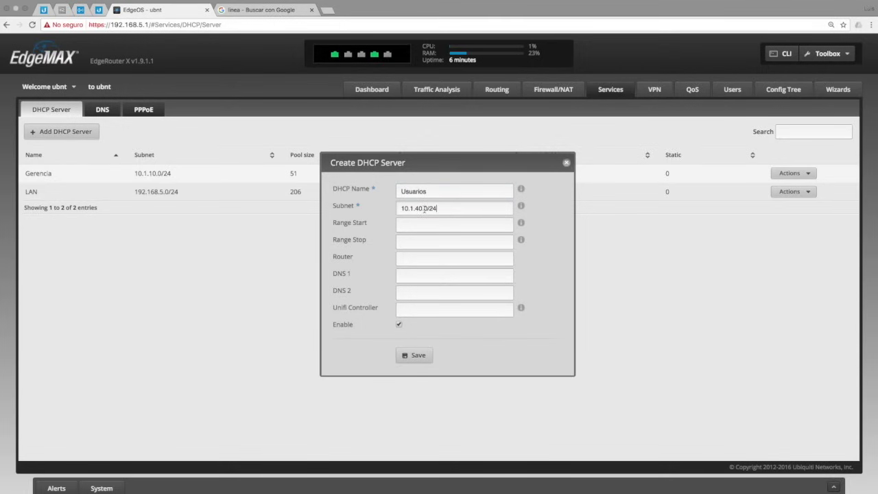
{"action": "left_click", "coordinate": [420, 208]}
{"action": "key", "text": "BackSpace"}
{"action": "type", "text": "2"}
Step: Set range 10.1.20.50–10.1.20.250, router and DNS 10.1.20.1, save, and start another server
{"action": "left_click", "coordinate": [411, 227]}
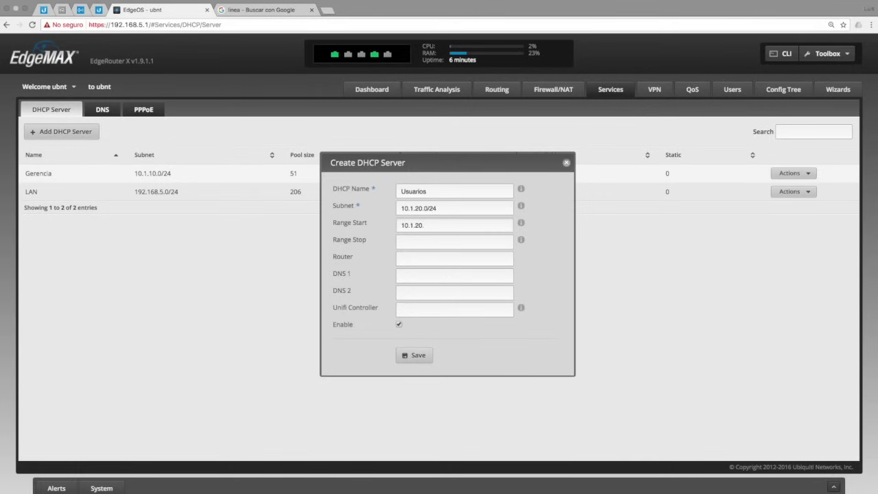
{"action": "left_click", "coordinate": [425, 242]}
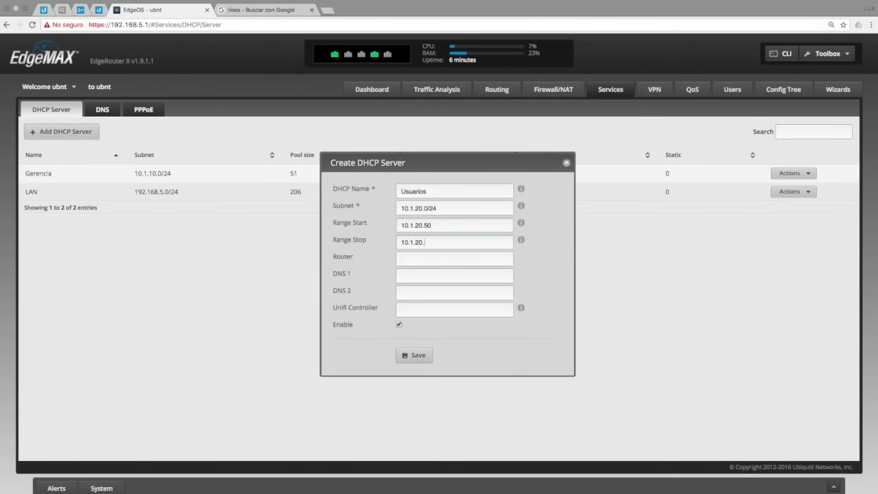
{"action": "type", "text": "250"}
{"action": "left_click", "coordinate": [420, 259]}
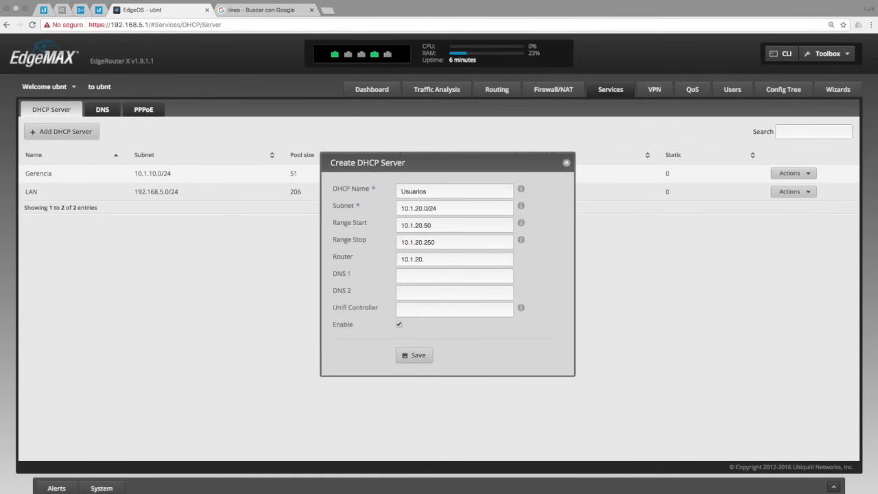
{"action": "left_click", "coordinate": [404, 276]}
{"action": "type", "text": "1"}
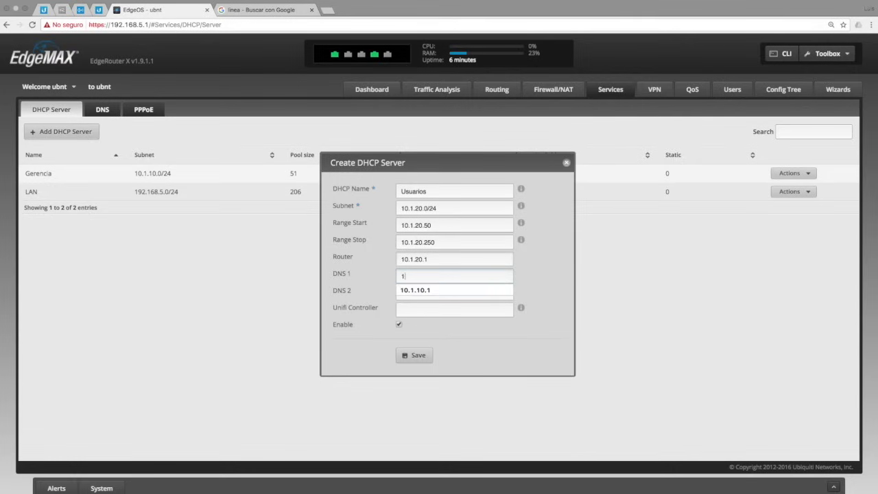
{"action": "type", "text": "0.1.20.1"}
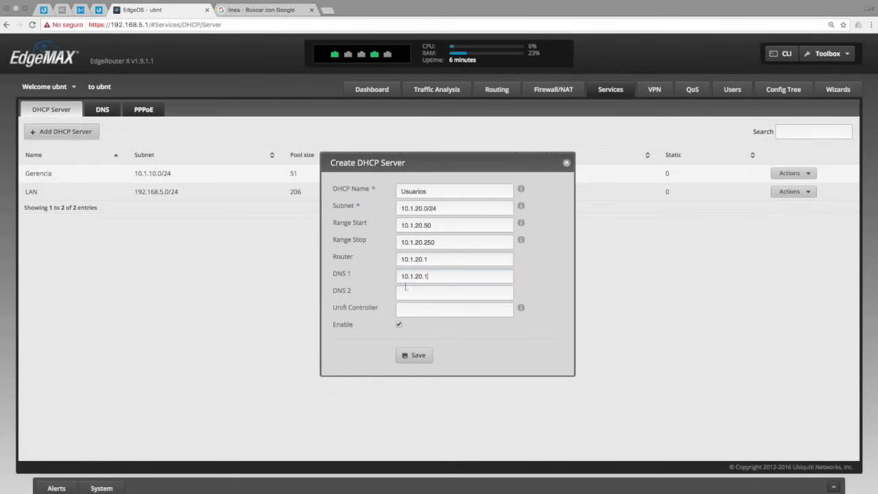
{"action": "left_click", "coordinate": [419, 355]}
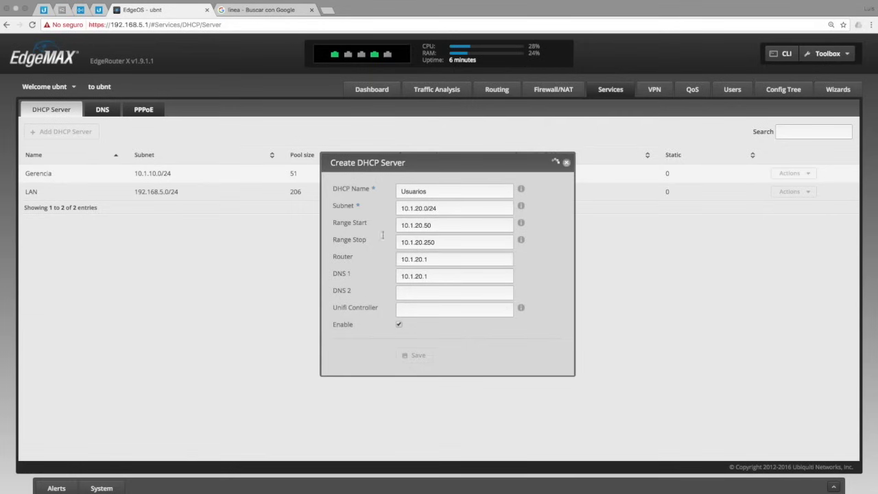
{"action": "left_click", "coordinate": [85, 135]}
{"action": "left_click", "coordinate": [416, 194]}
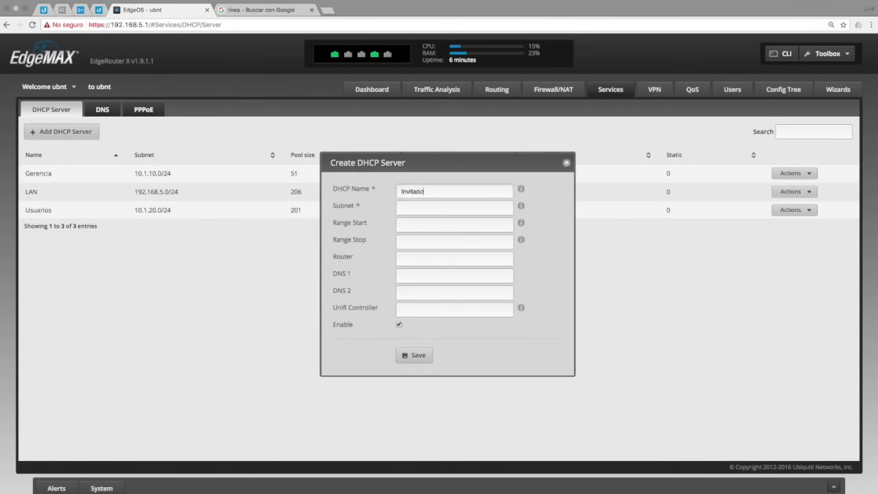
Step: Enter 10.1.30.0/24 as the Invitados server's subnet
{"action": "left_click", "coordinate": [420, 208]}
{"action": "type", "text": "10.1.40.0/24"}
{"action": "left_click", "coordinate": [419, 209]}
{"action": "key", "text": "BackSpace"}
{"action": "type", "text": "3"}
Step: Set range 10.1.30.50–10.1.30.200, router 10.1.30.1 and DNS 8.8.8.8, then save
{"action": "left_click", "coordinate": [412, 223]}
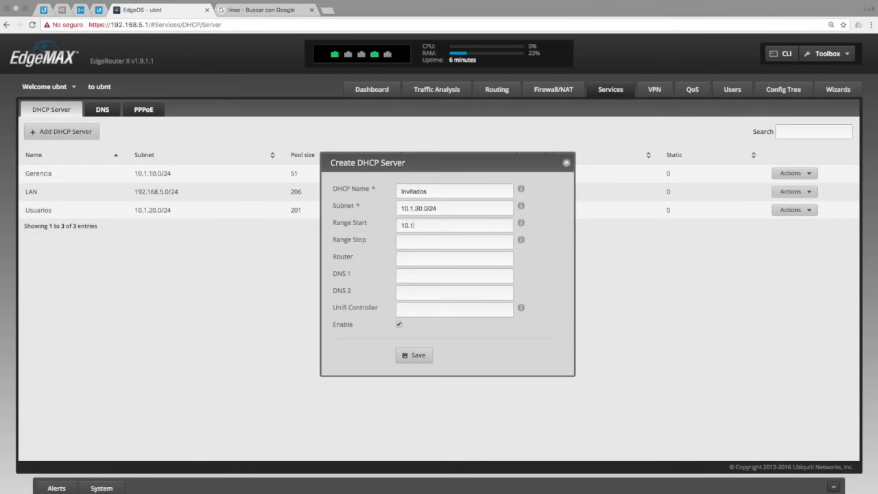
{"action": "left_click", "coordinate": [425, 241]}
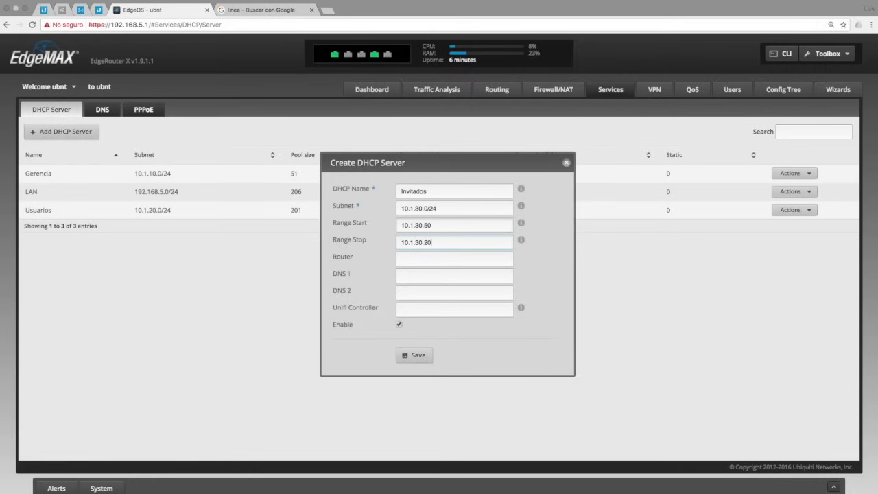
{"action": "type", "text": "10.1.30.200"}
{"action": "left_click", "coordinate": [421, 258]}
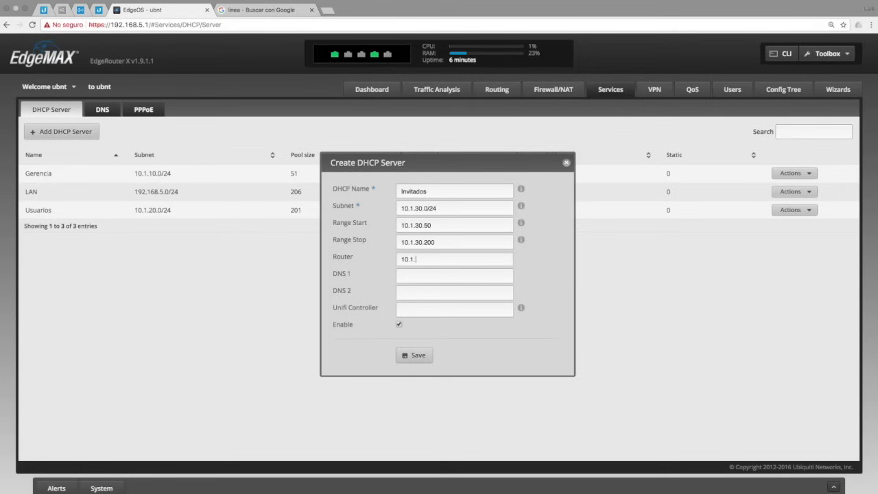
{"action": "type", "text": "8.8.8."}
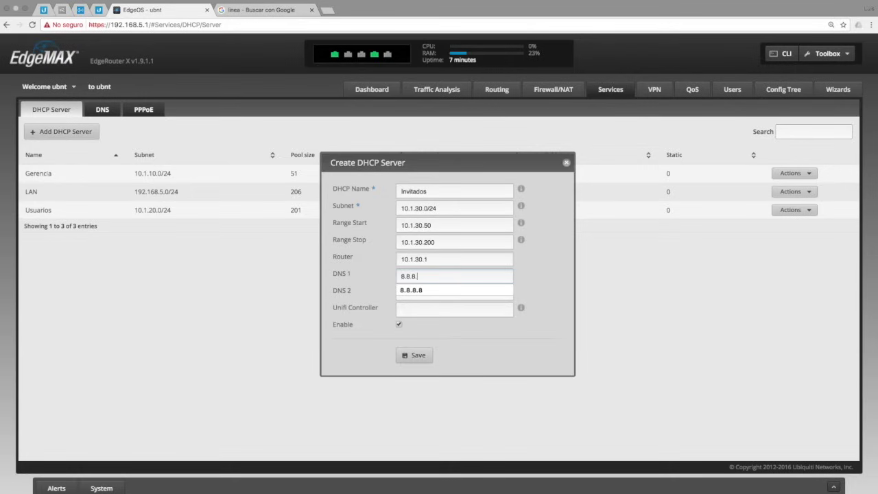
{"action": "left_click", "coordinate": [514, 354]}
{"action": "left_click", "coordinate": [421, 276]}
{"action": "left_click", "coordinate": [417, 354]}
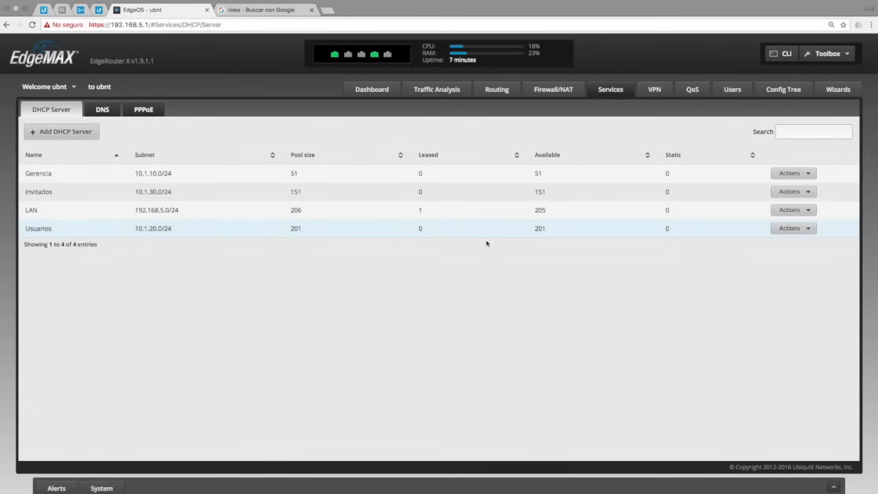
{"action": "left_click", "coordinate": [810, 193]}
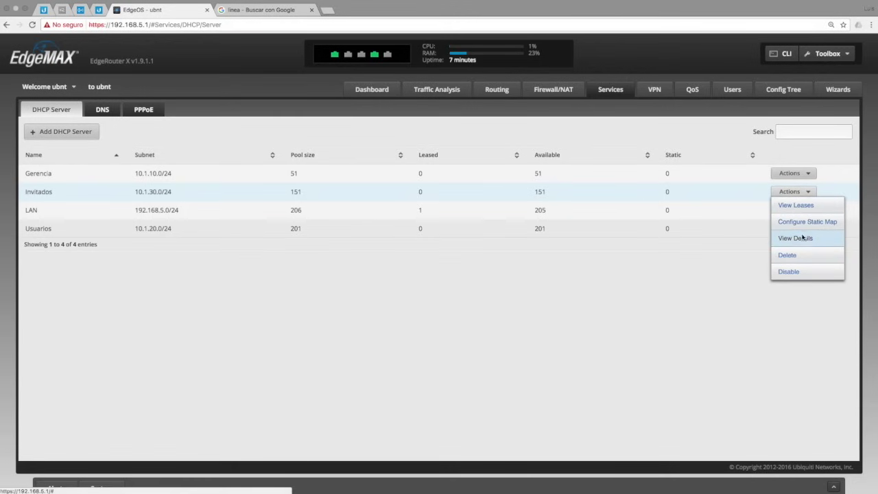
{"action": "left_click", "coordinate": [805, 204]}
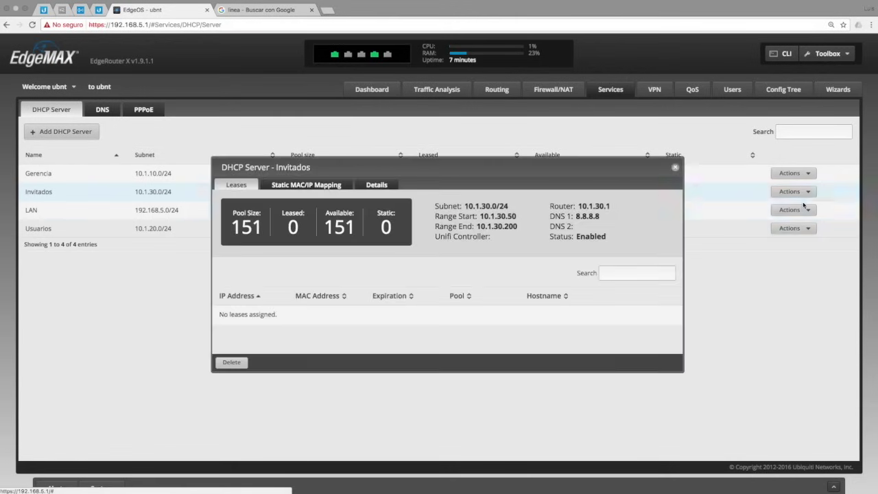
{"action": "left_click", "coordinate": [295, 184]}
{"action": "left_click", "coordinate": [376, 185]}
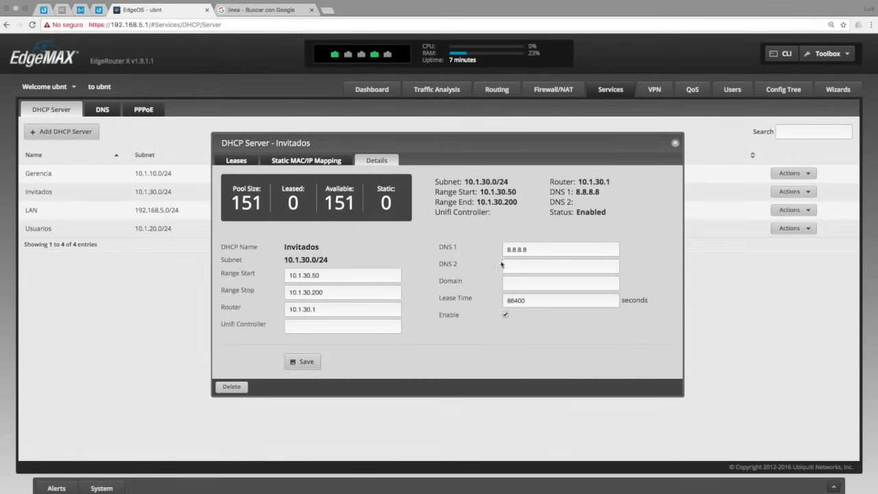
{"action": "left_click", "coordinate": [673, 141]}
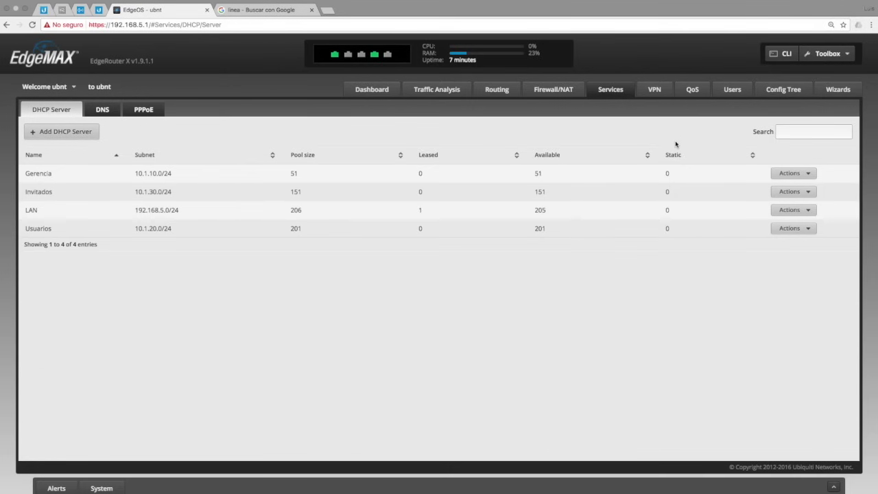
{"action": "key", "text": "ctrl+Left"}
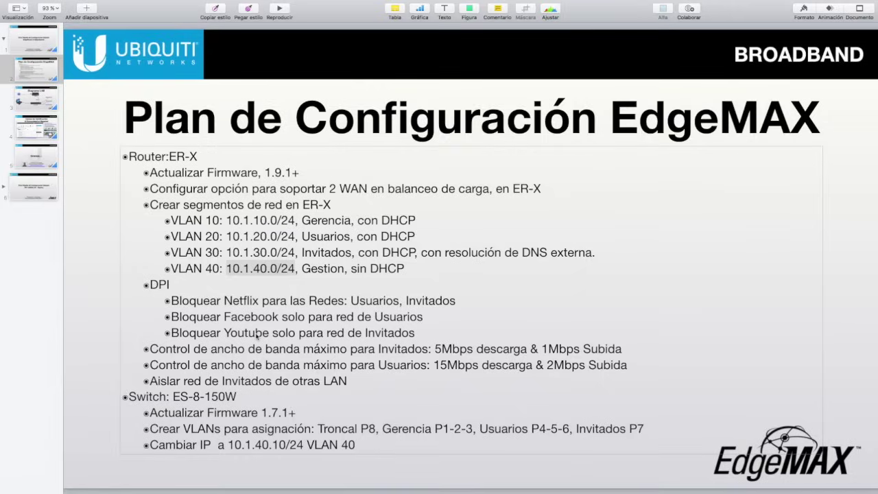
{"action": "key", "text": "ctrl+Right"}
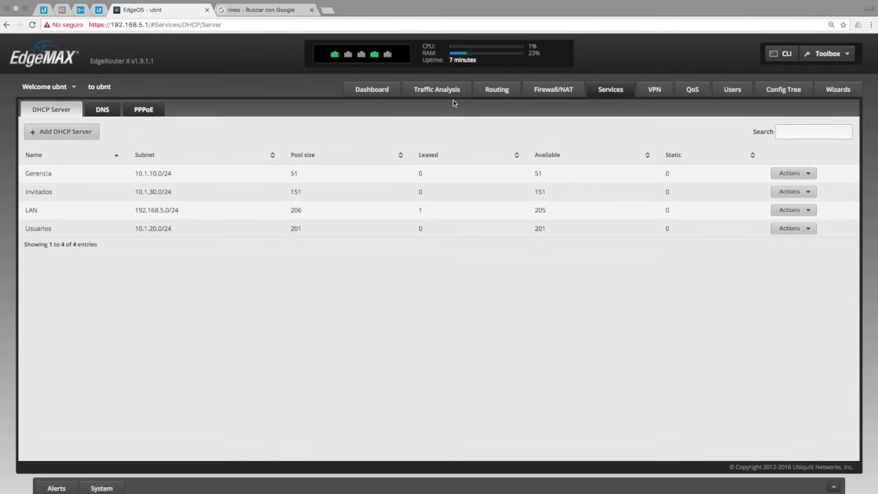
Step: Turn on Traffic Analysis with DPI and confirm the enabling dialog
{"action": "left_click", "coordinate": [433, 92]}
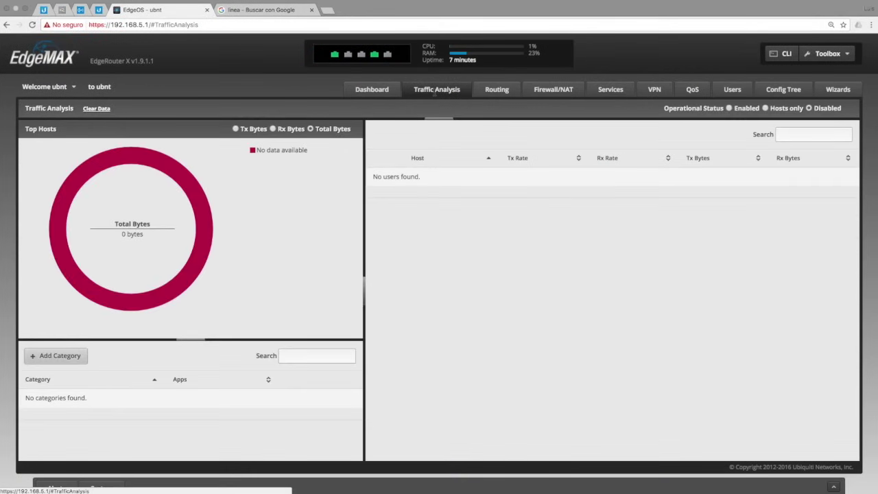
{"action": "left_click", "coordinate": [729, 108]}
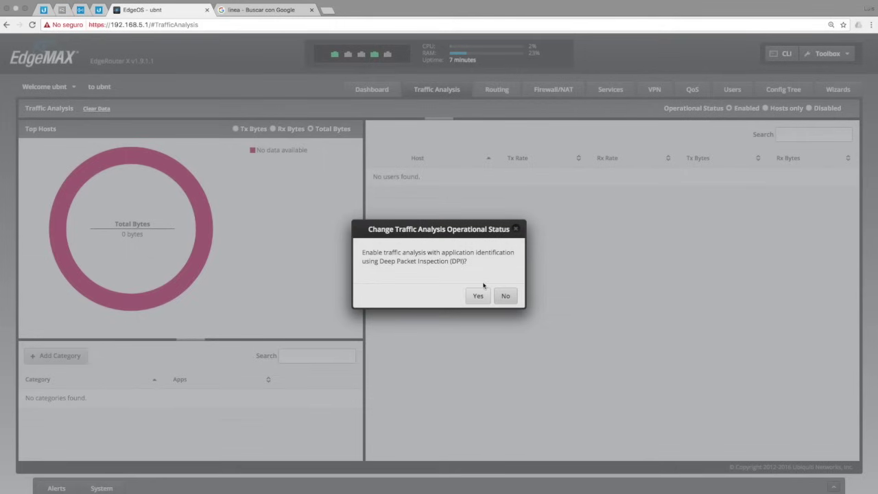
{"action": "left_click", "coordinate": [478, 296]}
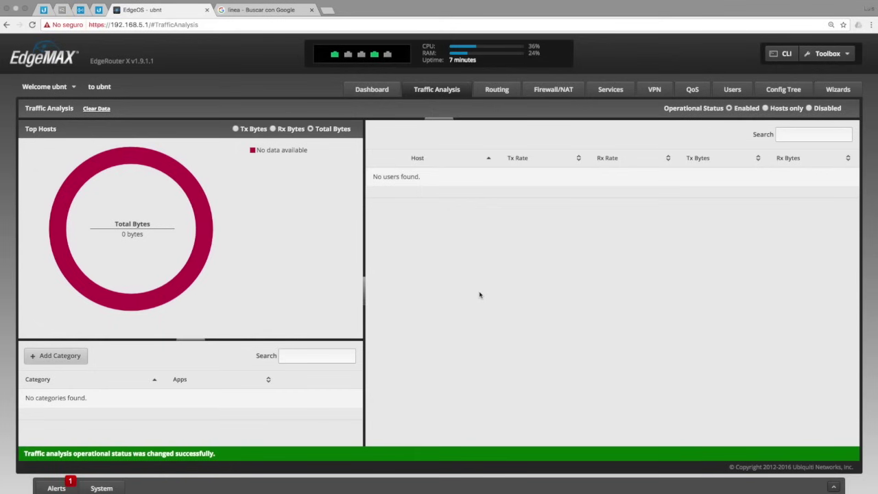
{"action": "left_click", "coordinate": [277, 12]}
Step: Search Google for netflix, and for youtube in a new tab
{"action": "type", "text": "net"}
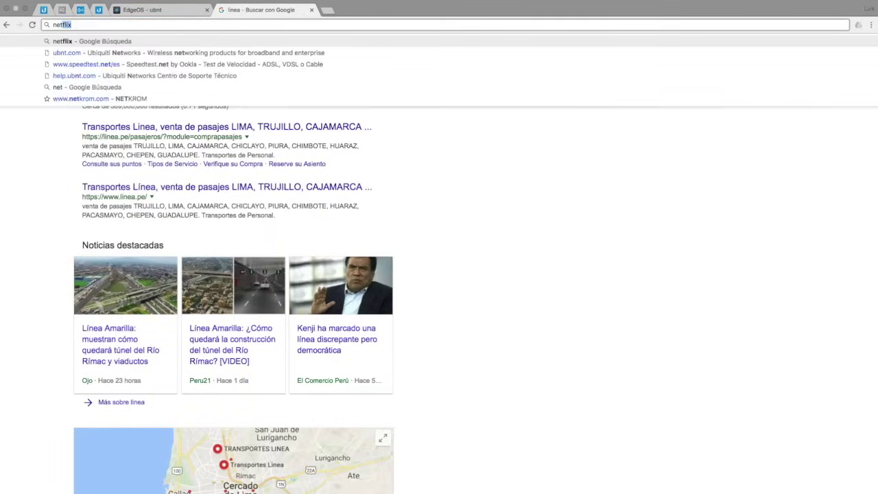
{"action": "key", "text": "Return"}
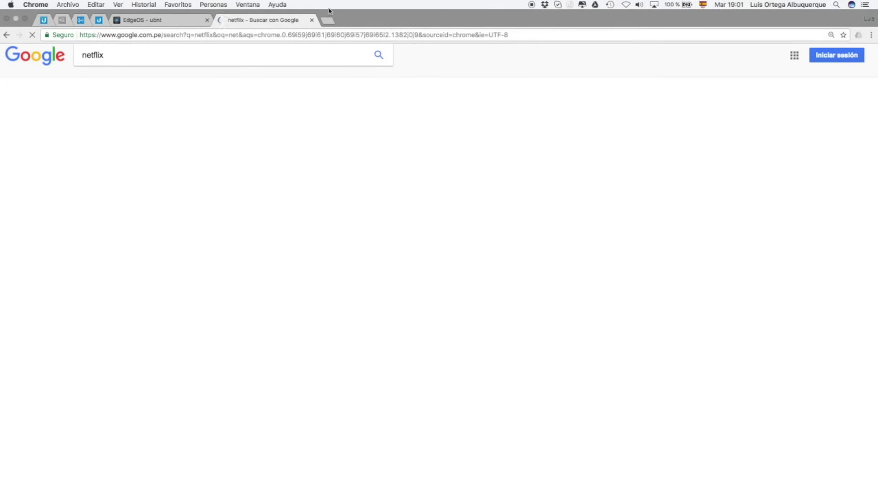
{"action": "left_click", "coordinate": [328, 19]}
{"action": "type", "text": "youtube"}
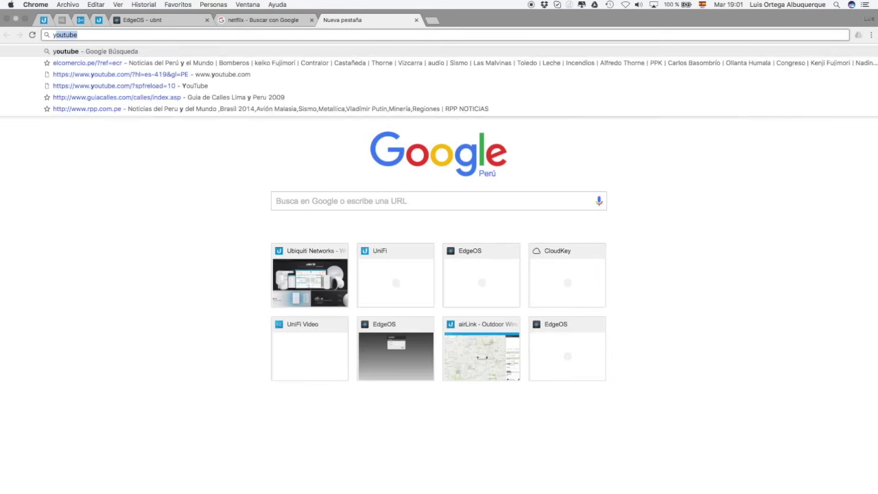
{"action": "key", "text": "Return"}
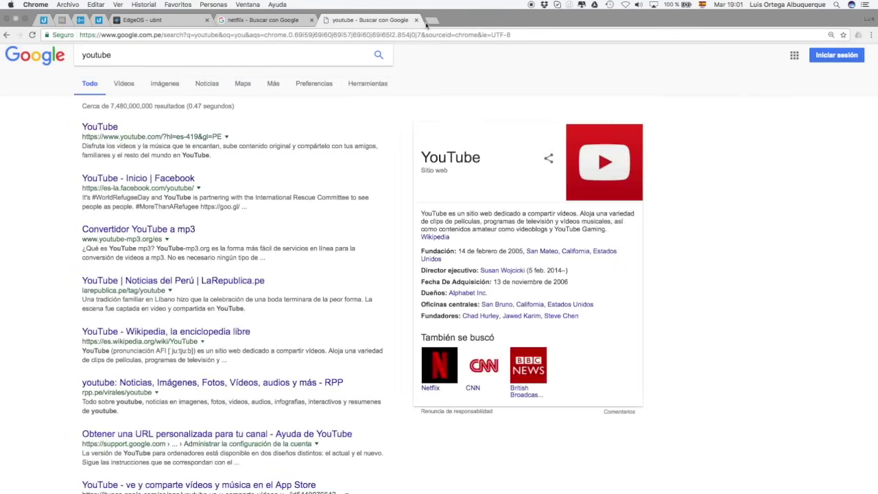
Step: Load Facebook in a third tab and scroll through the news feed
{"action": "left_click", "coordinate": [432, 20]}
{"action": "type", "text": "facebook.com"}
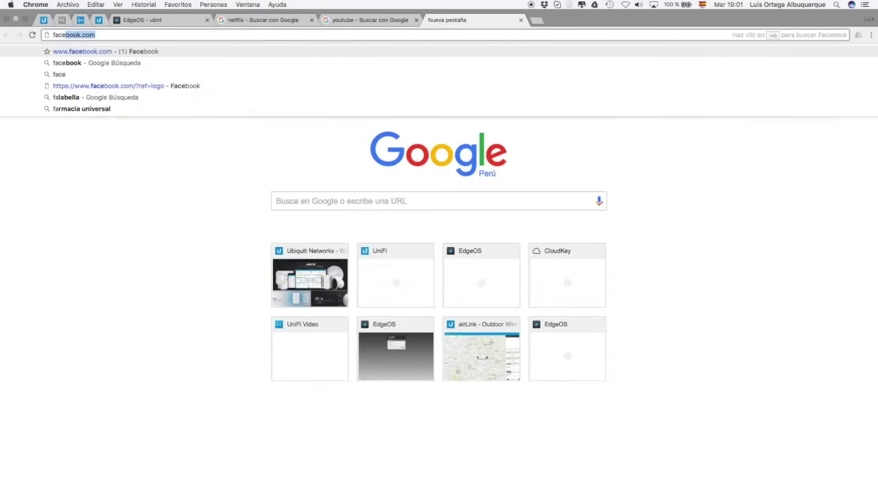
{"action": "key", "text": "Return"}
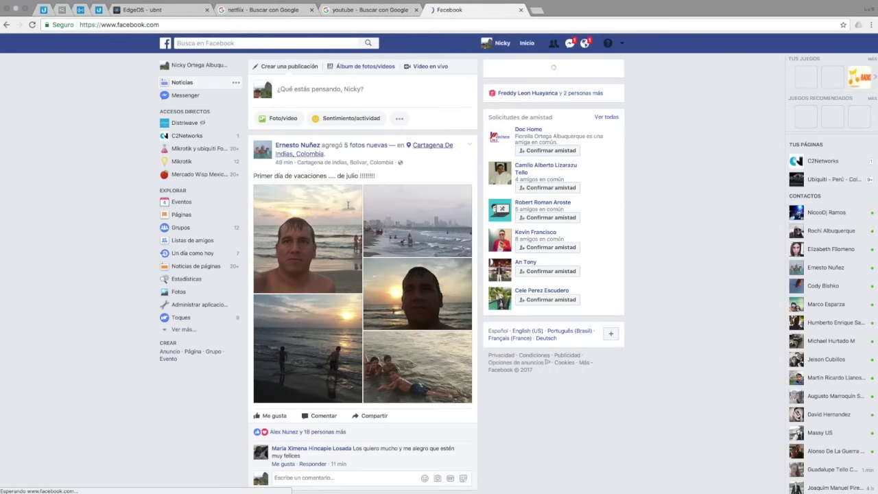
{"action": "scroll", "coordinate": [373, 396], "scroll_direction": "down", "scroll_amount": 1}
{"action": "scroll", "coordinate": [374, 395], "scroll_direction": "down", "scroll_amount": 5}
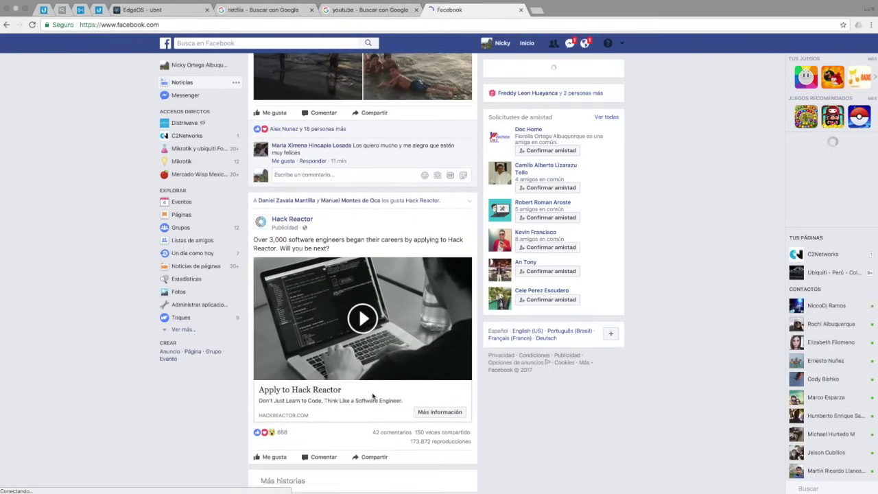
{"action": "left_click", "coordinate": [367, 10]}
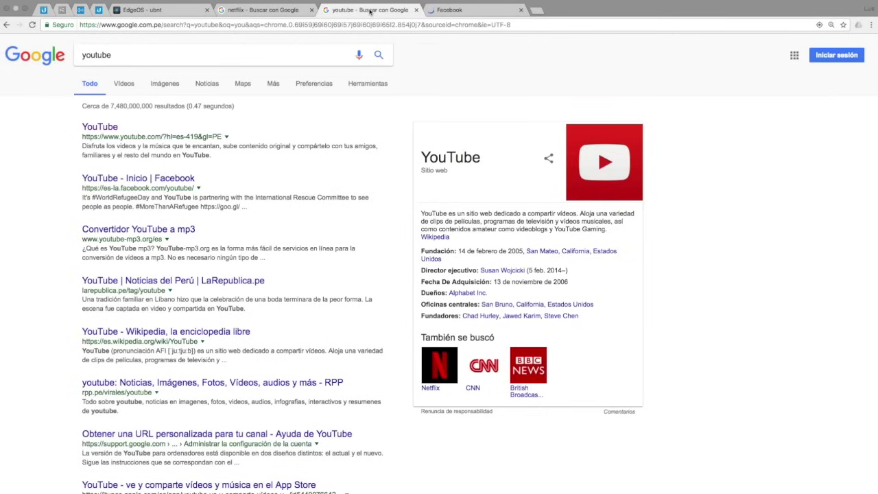
Step: Play the Inventos Locos e Improvisados video on YouTube, then pause it
{"action": "left_click", "coordinate": [106, 126]}
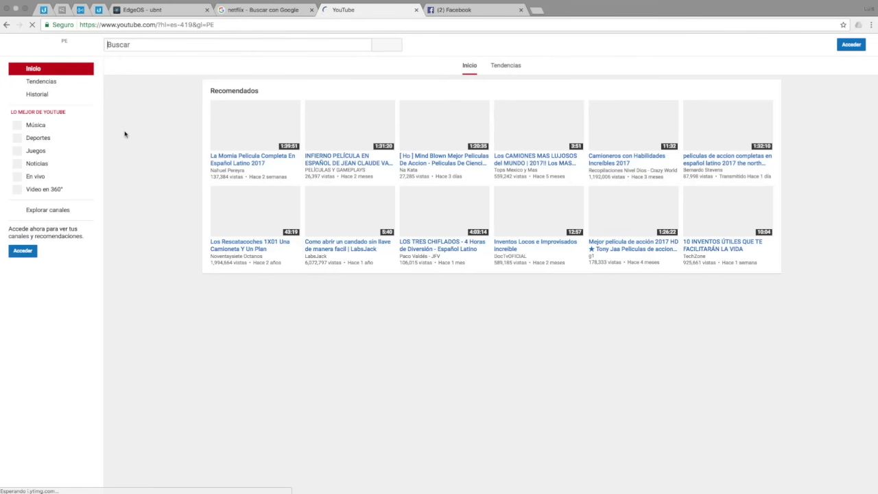
{"action": "left_click", "coordinate": [582, 200]}
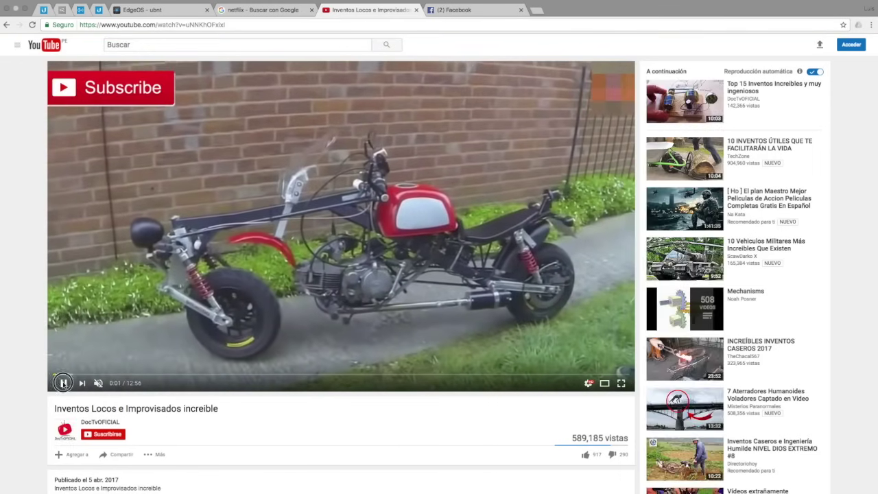
{"action": "left_click", "coordinate": [62, 383]}
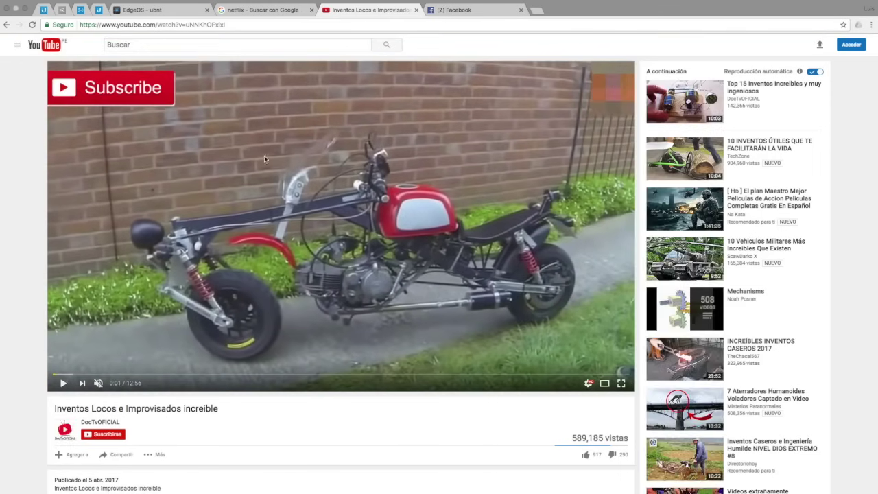
Step: On Netflix Perú, pick a profile, play A La Deriva muted, then pause it
{"action": "left_click", "coordinate": [264, 10]}
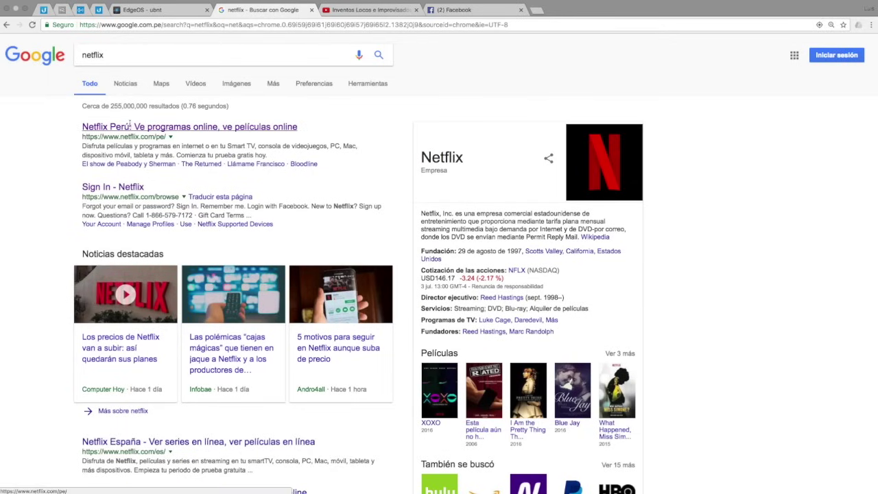
{"action": "left_click", "coordinate": [132, 127]}
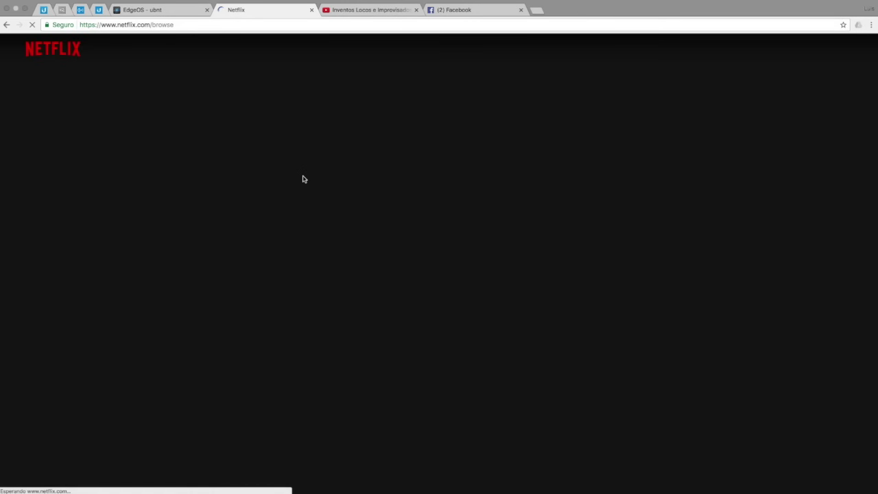
{"action": "left_click", "coordinate": [239, 250]}
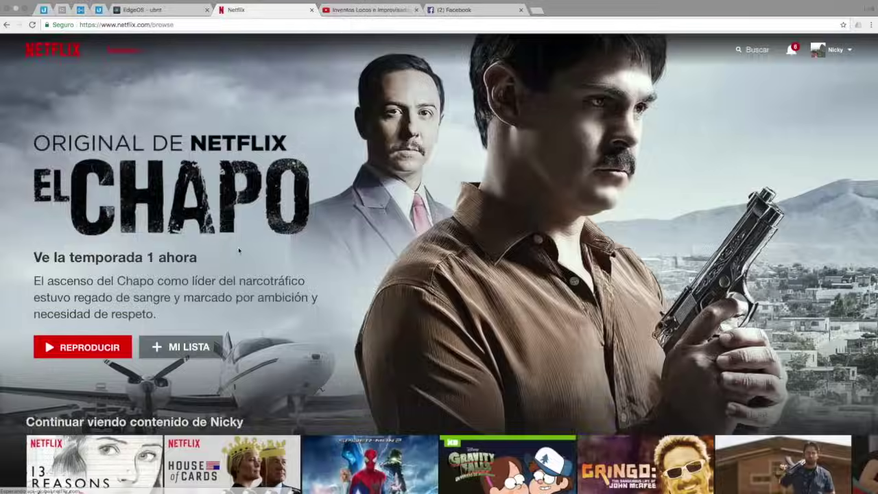
{"action": "scroll", "coordinate": [618, 405], "scroll_direction": "down", "scroll_amount": 3}
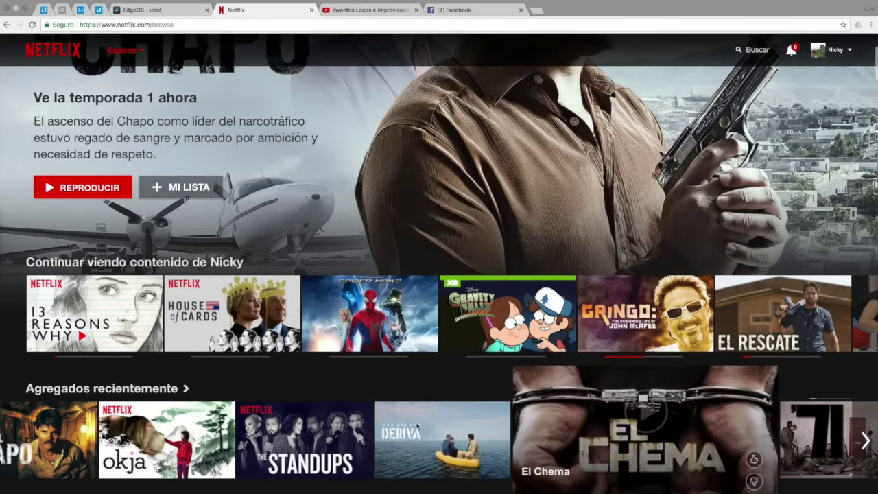
{"action": "mouse_move", "coordinate": [549, 446]}
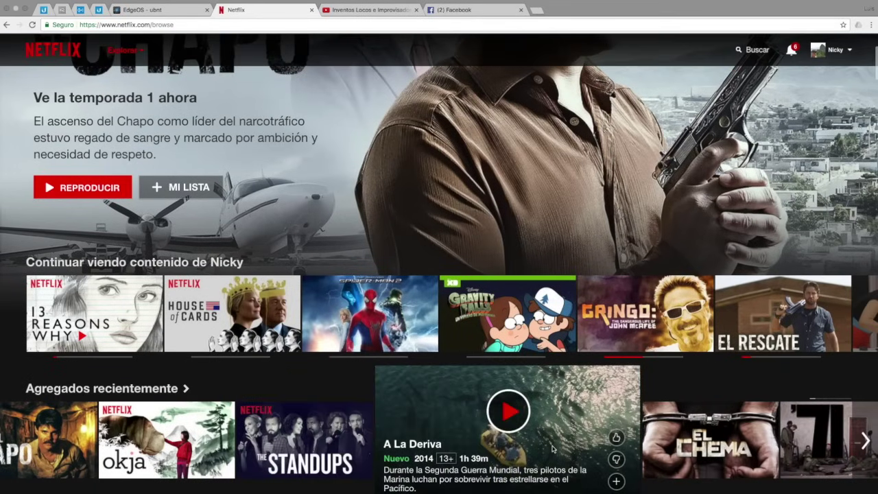
{"action": "left_click", "coordinate": [552, 449]}
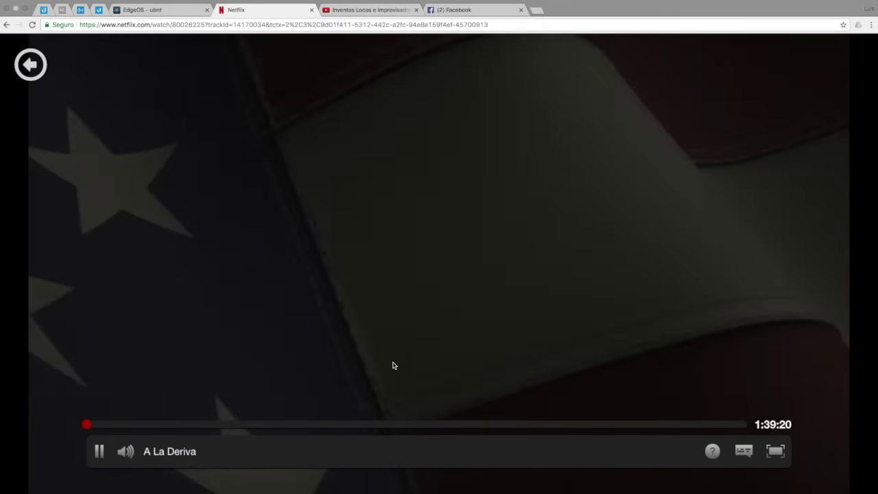
{"action": "left_click", "coordinate": [126, 450]}
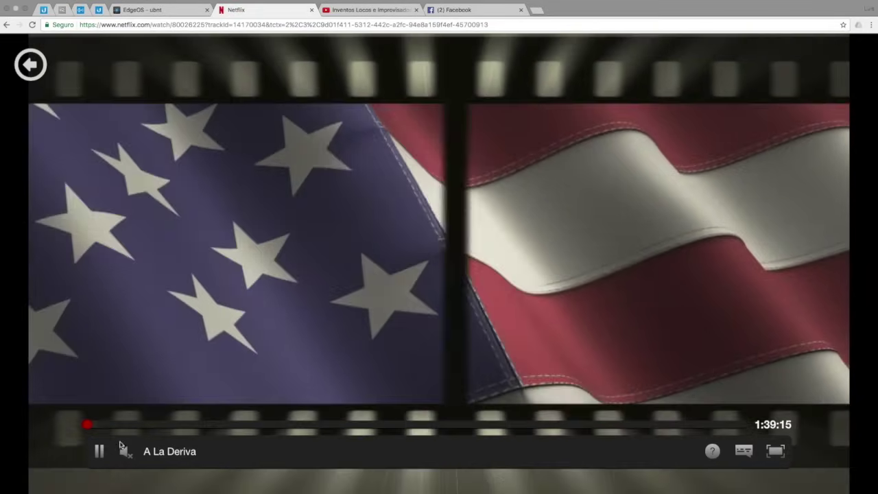
{"action": "left_click", "coordinate": [96, 448]}
{"action": "left_click", "coordinate": [157, 10]}
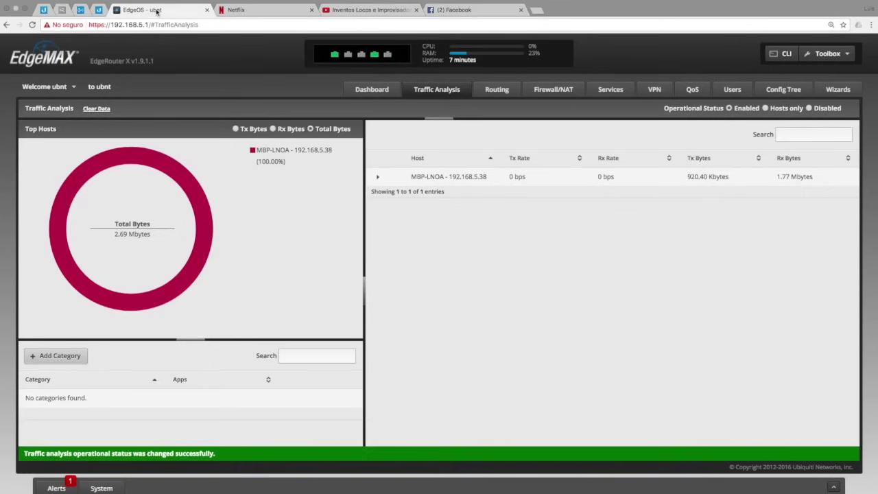
Step: Expand the host's app breakdown and assign Netflix to a new NETFLIX category
{"action": "left_click", "coordinate": [377, 177]}
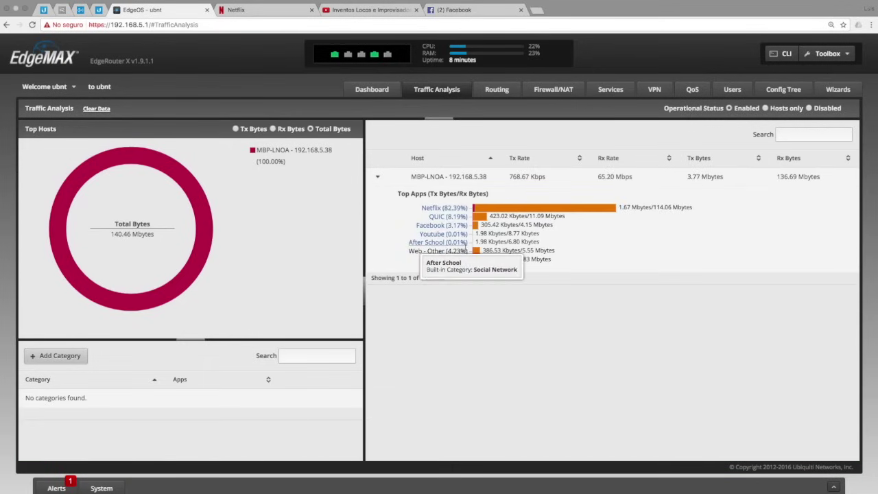
{"action": "mouse_move", "coordinate": [444, 208]}
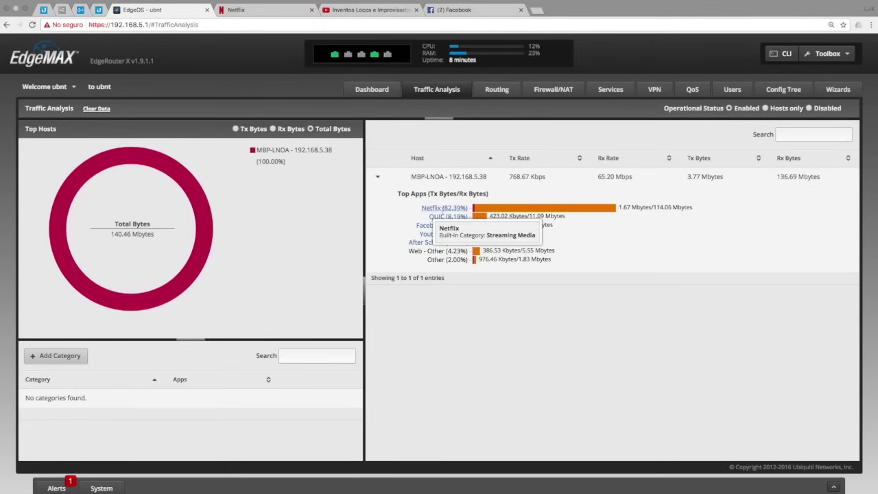
{"action": "mouse_move", "coordinate": [435, 229]}
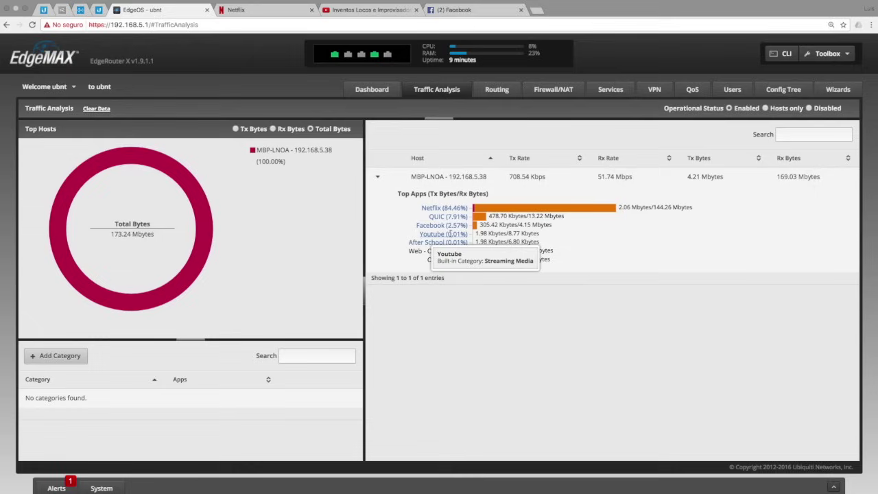
{"action": "left_click", "coordinate": [441, 208]}
{"action": "left_click", "coordinate": [482, 312]}
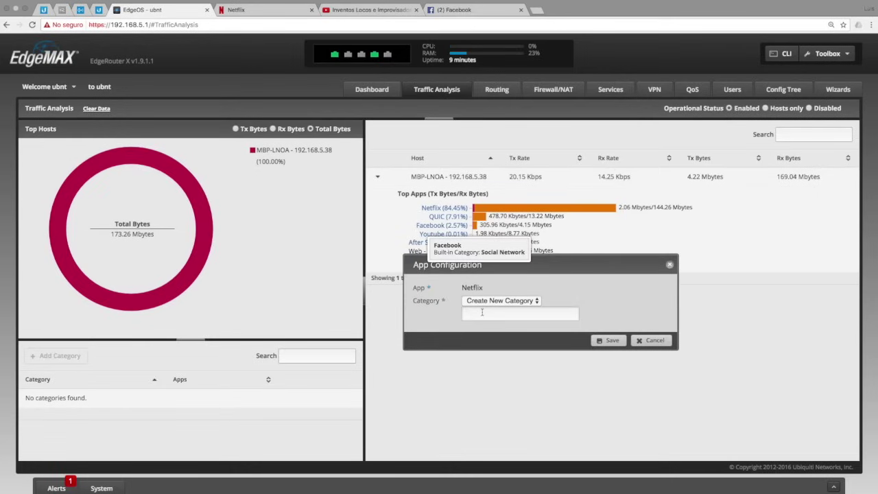
{"action": "type", "text": "NETFLIX"}
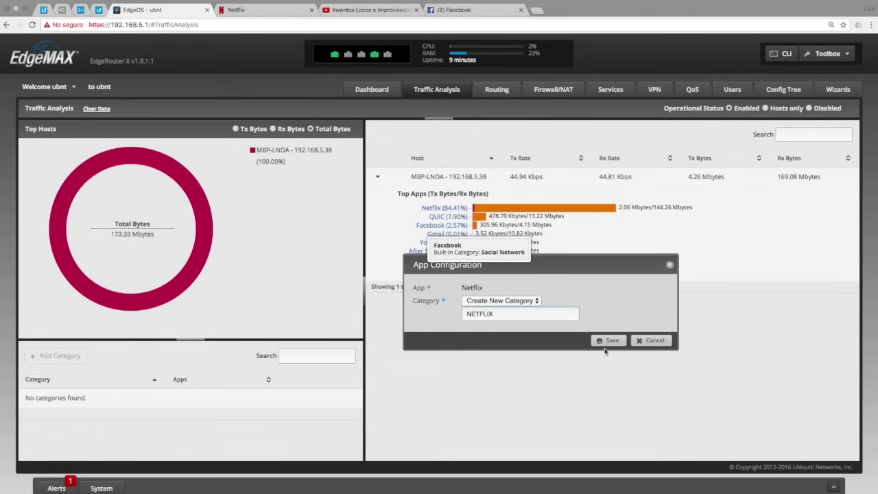
{"action": "left_click", "coordinate": [608, 341]}
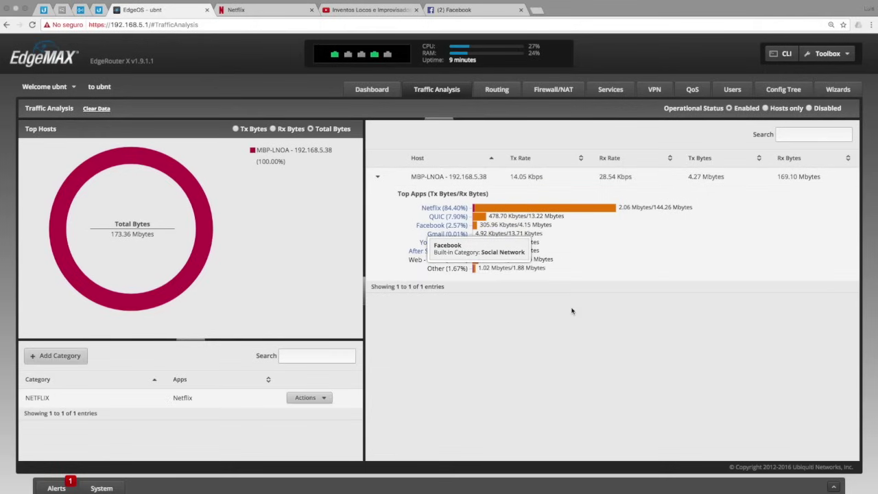
Step: Assign Facebook to a new FACEBOOK category and begin a new category for Youtube
{"action": "left_click", "coordinate": [443, 225]}
{"action": "left_click", "coordinate": [498, 313]}
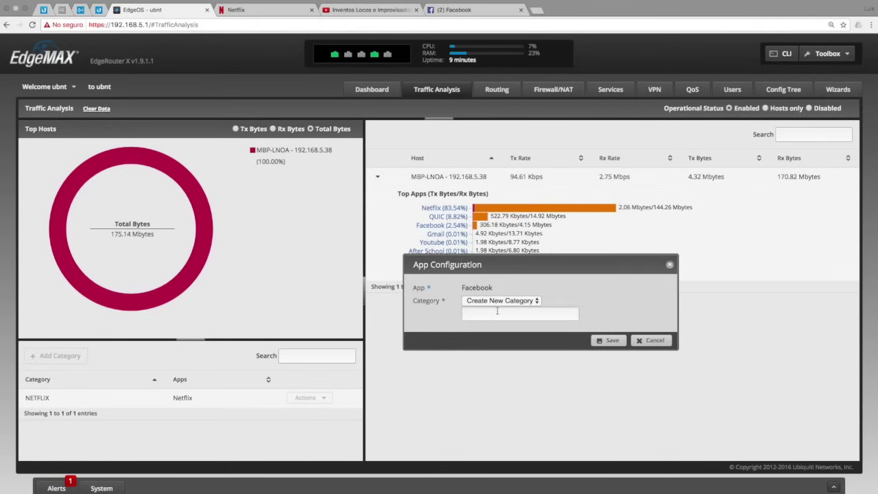
{"action": "type", "text": "FACEBOOK"}
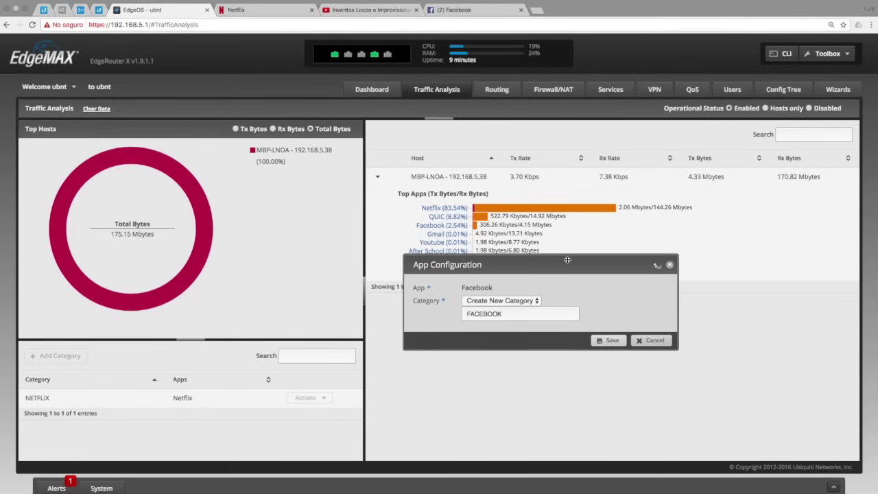
{"action": "left_click", "coordinate": [608, 340]}
{"action": "left_click", "coordinate": [440, 242]}
{"action": "left_click", "coordinate": [504, 315]}
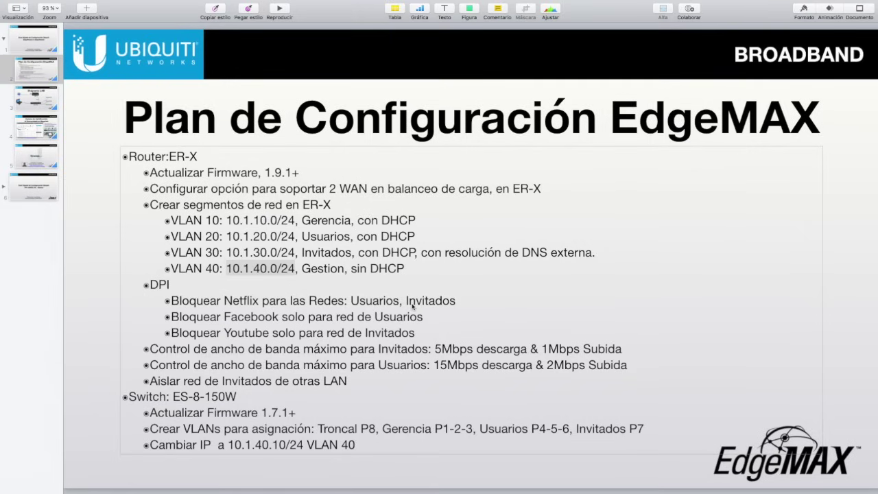
Step: Return to the EdgeOS interface and open the Firewall/NAT settings
{"action": "key", "text": "ctrl+Right"}
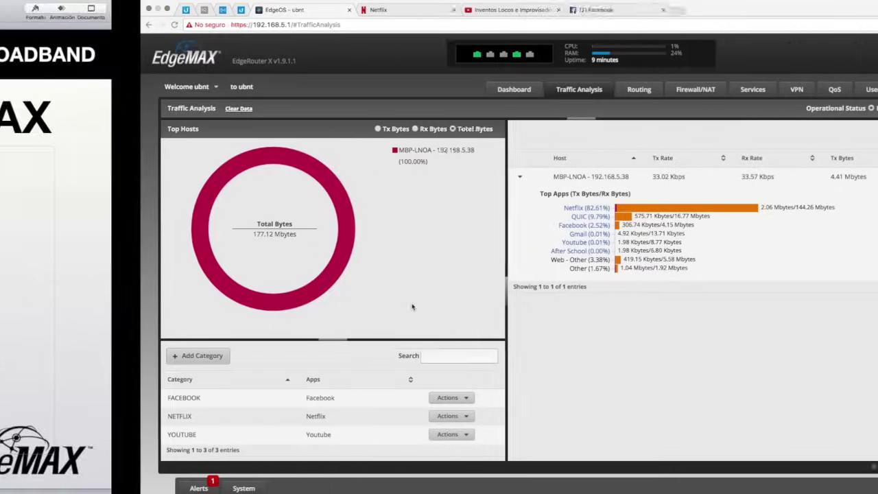
{"action": "left_click", "coordinate": [554, 90]}
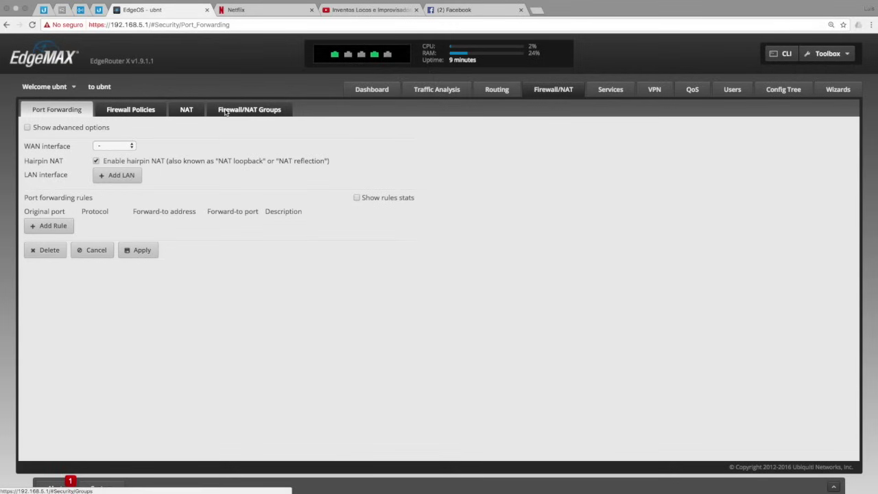
Step: Open the PRIVATE_NETS group from Firewall/NAT Groups to review its three private networks
{"action": "left_click", "coordinate": [151, 111]}
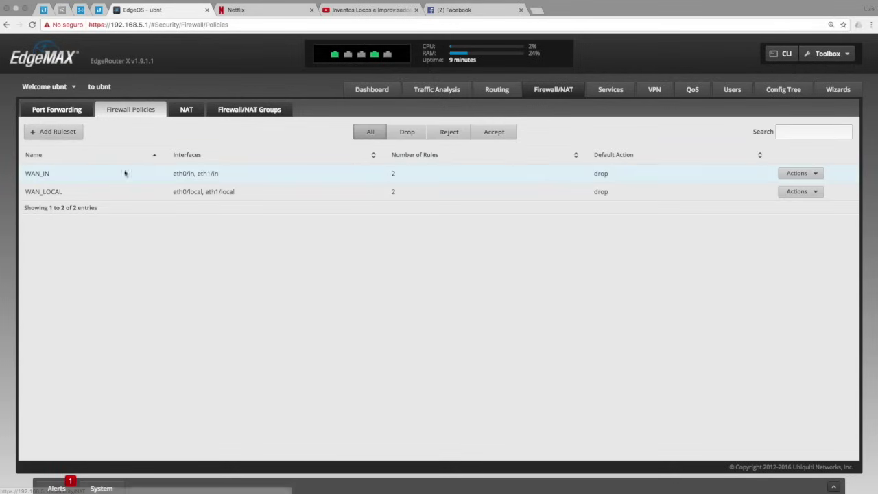
{"action": "left_click", "coordinate": [235, 110]}
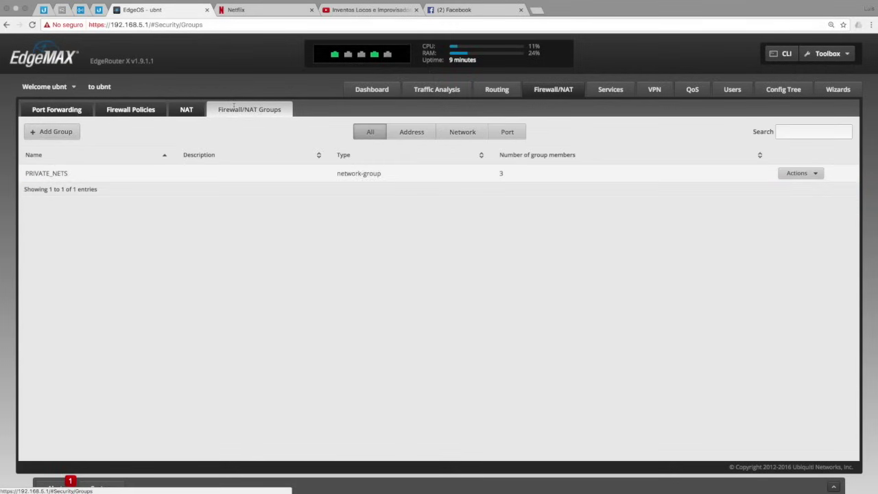
{"action": "left_click", "coordinate": [816, 173]}
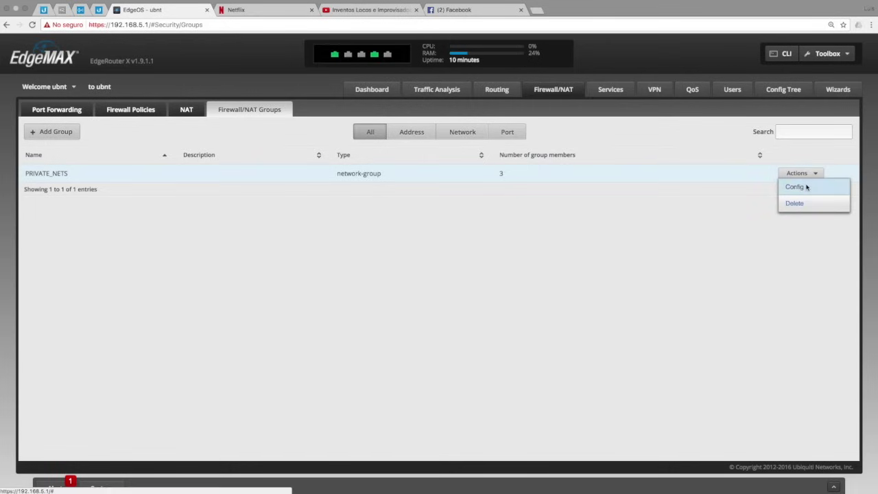
{"action": "left_click_drag", "start_coordinate": [202, 212], "coordinate": [191, 178]}
{"action": "left_click", "coordinate": [326, 197]}
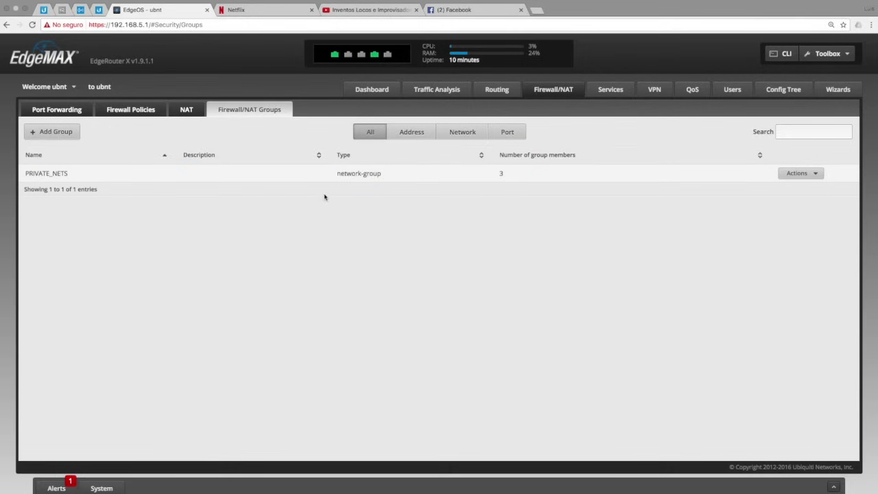
{"action": "left_click", "coordinate": [797, 174]}
{"action": "left_click", "coordinate": [794, 186]}
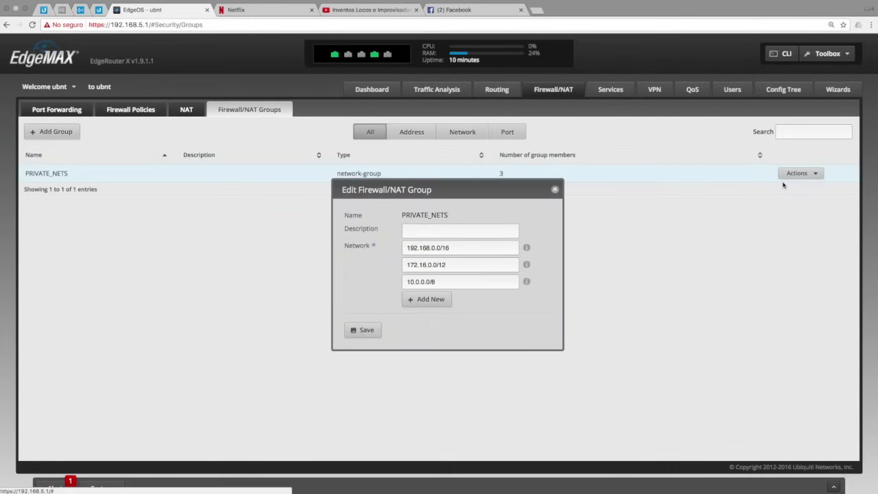
Step: Create a network group named REDES_USUARIOS_INVITADOS
{"action": "left_click", "coordinate": [555, 189]}
{"action": "left_click", "coordinate": [52, 131]}
{"action": "left_click", "coordinate": [427, 230]}
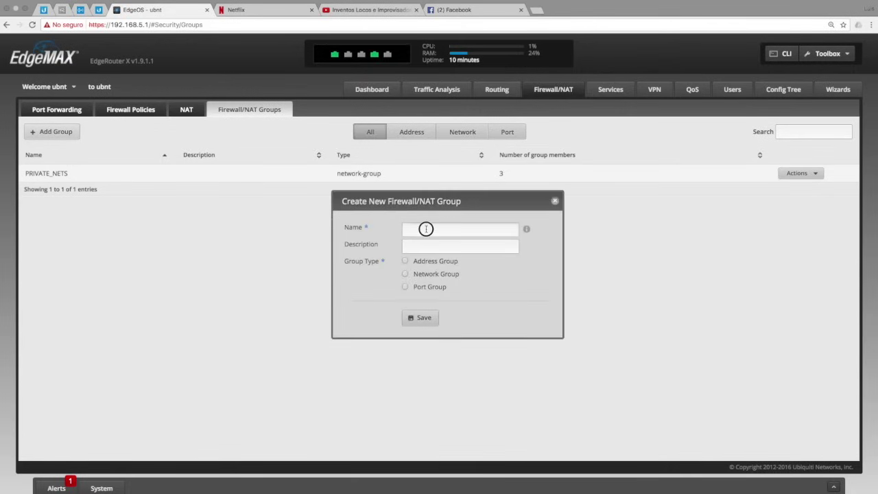
{"action": "left_click", "coordinate": [405, 274]}
{"action": "left_click", "coordinate": [433, 227]}
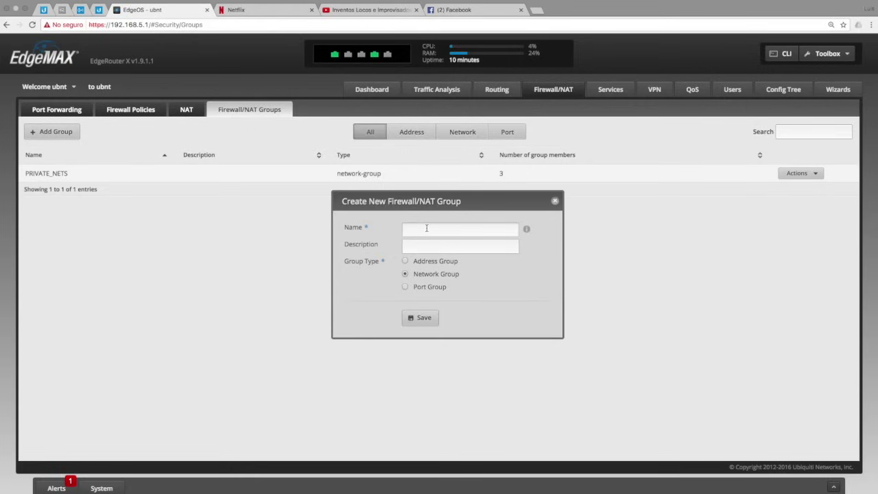
{"action": "type", "text": "REDES_USUARIOS_I"}
{"action": "type", "text": "NVITADOS"}
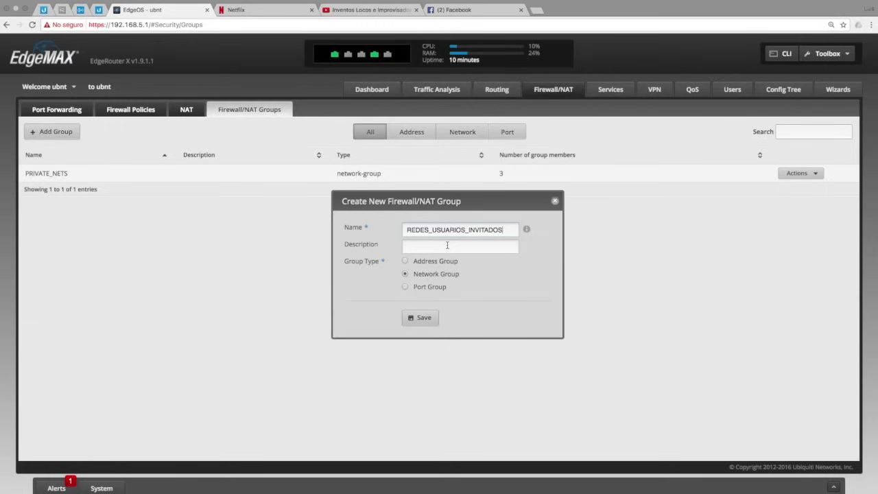
{"action": "left_click", "coordinate": [420, 317]}
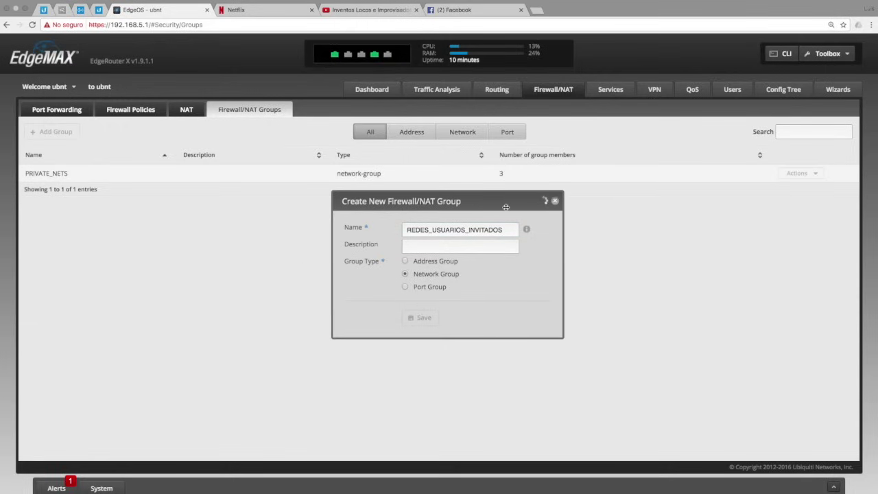
Step: Add 10.1.20.0/24 as the group's first network
{"action": "left_click", "coordinate": [790, 192]}
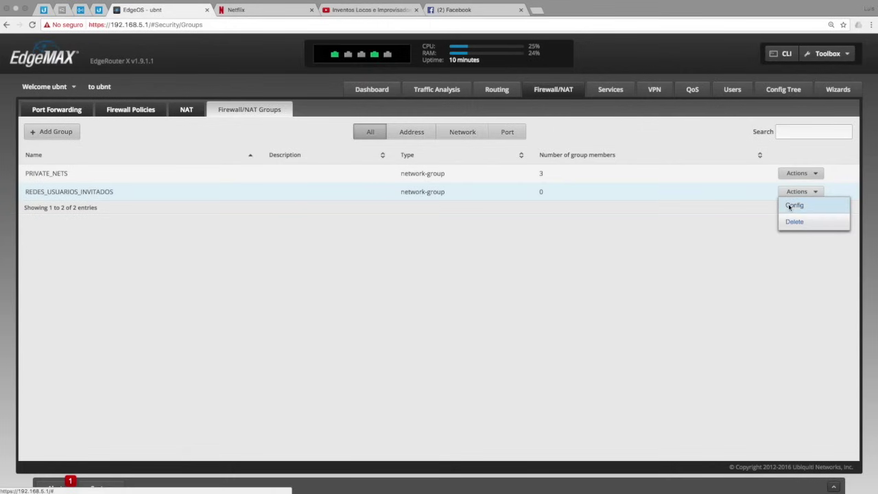
{"action": "left_click", "coordinate": [791, 205]}
{"action": "left_click", "coordinate": [419, 262]}
{"action": "type", "text": "10.1.40.0/24"}
{"action": "left_click", "coordinate": [425, 267]}
{"action": "key", "text": "BackSpace"}
{"action": "type", "text": "2"}
Step: Add 10.1.30.0/24 as a second network, save the group and close the editor
{"action": "left_click", "coordinate": [422, 282]}
{"action": "left_click", "coordinate": [425, 274]}
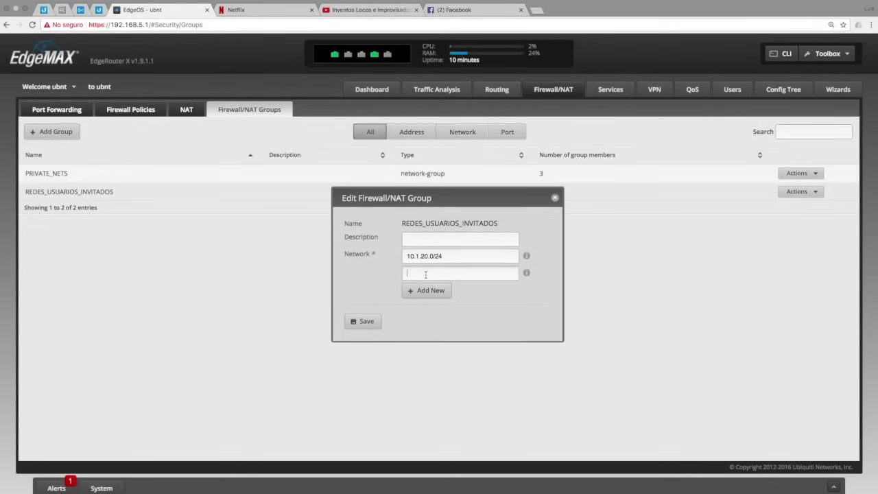
{"action": "type", "text": "10.1.40.0/24"}
{"action": "left_click", "coordinate": [426, 274]}
{"action": "key", "text": "BackSpace"}
{"action": "type", "text": "3"}
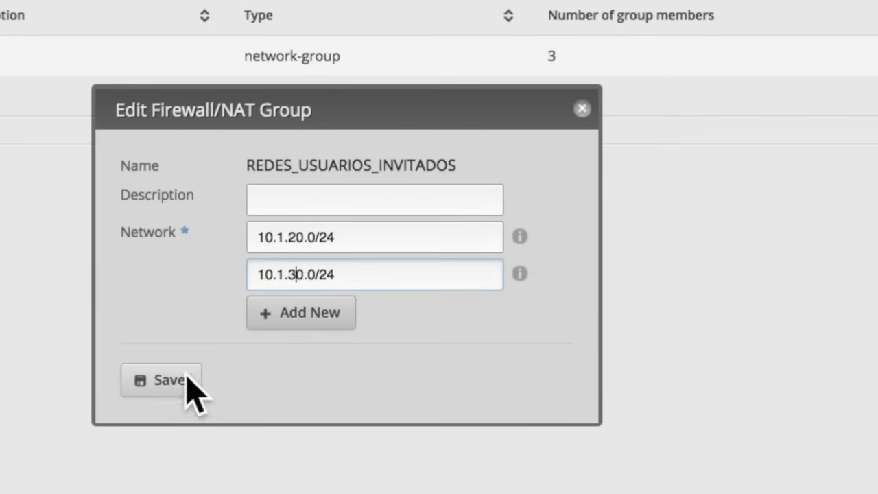
{"action": "left_click", "coordinate": [181, 377]}
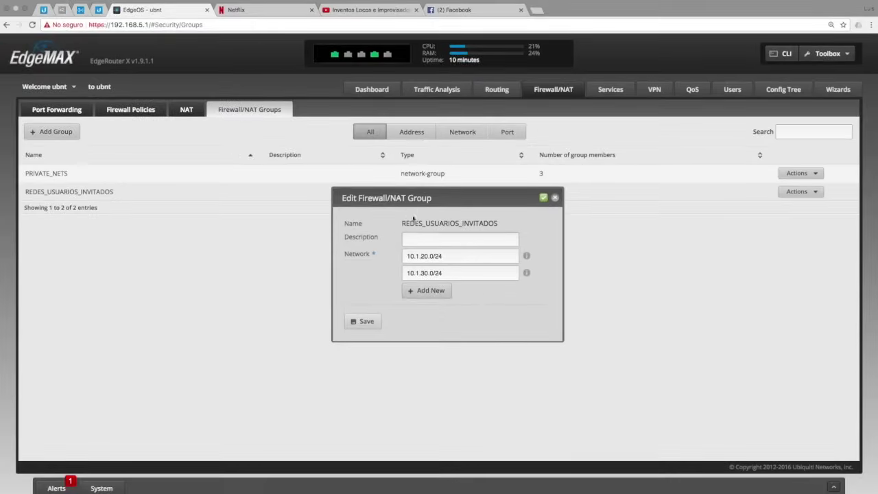
{"action": "left_click", "coordinate": [555, 198]}
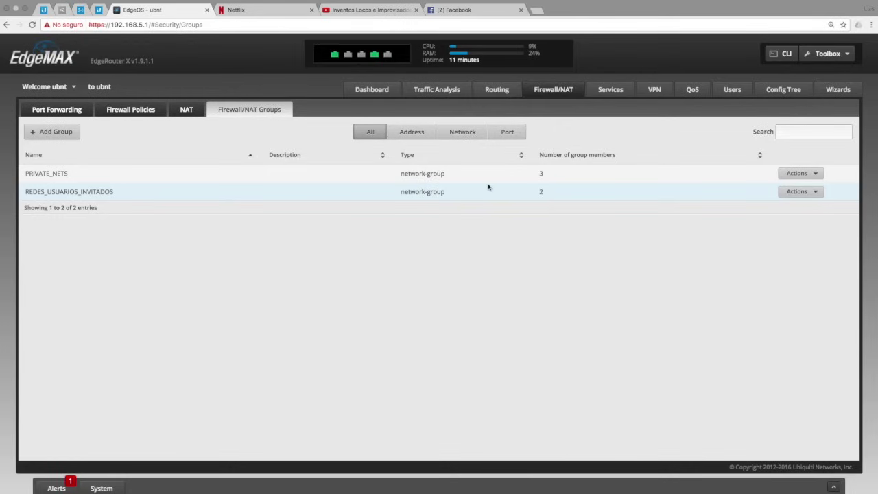
{"action": "left_click", "coordinate": [612, 92]}
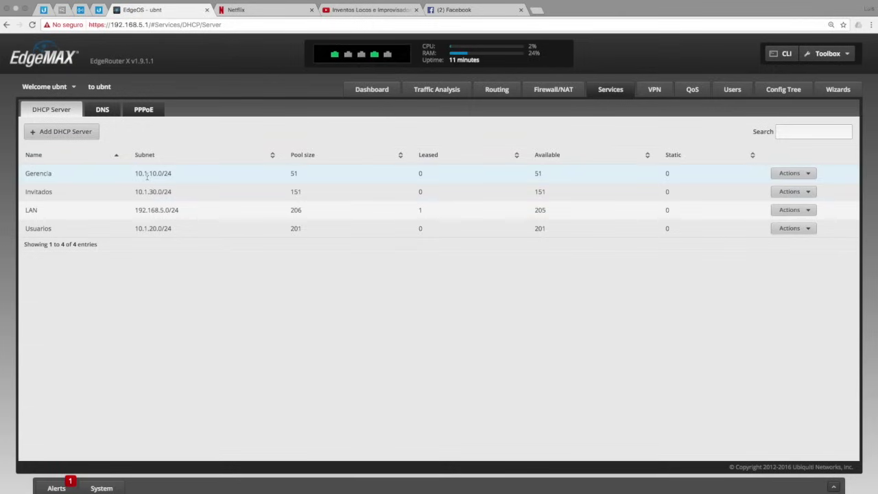
Step: Add switch0.10 and switch0.20 as DNS forwarding listen interfaces and save
{"action": "left_click", "coordinate": [108, 115]}
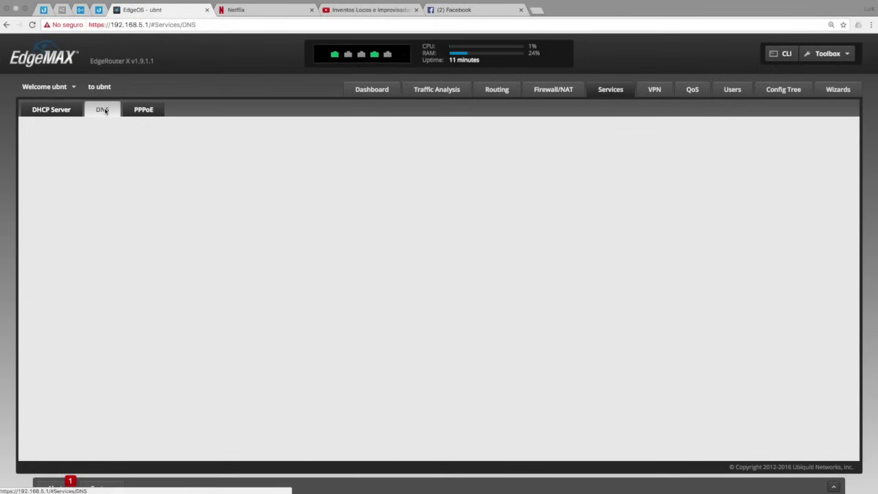
{"action": "left_click", "coordinate": [118, 183]}
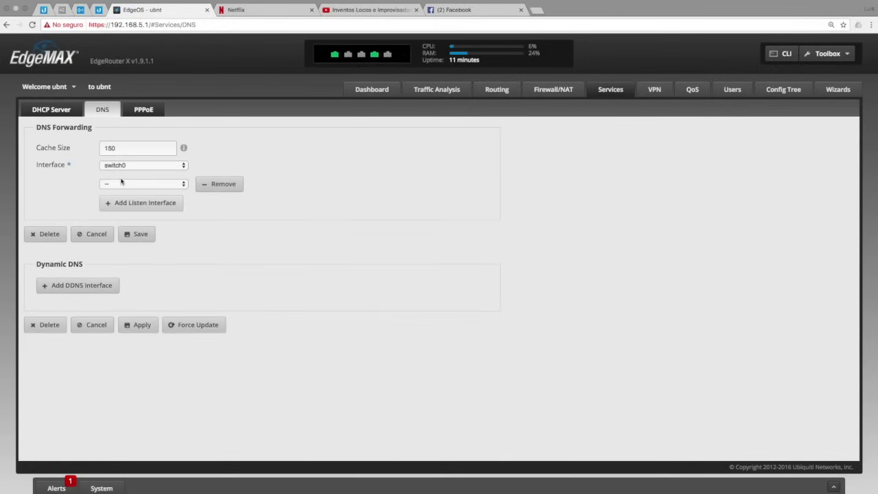
{"action": "left_click", "coordinate": [109, 202]}
{"action": "left_click", "coordinate": [134, 184]}
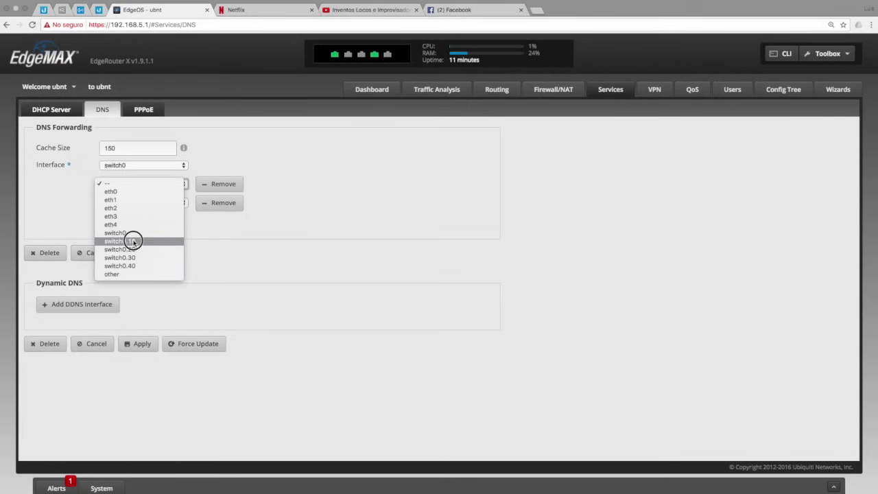
{"action": "left_click", "coordinate": [134, 242]}
{"action": "left_click", "coordinate": [125, 202]}
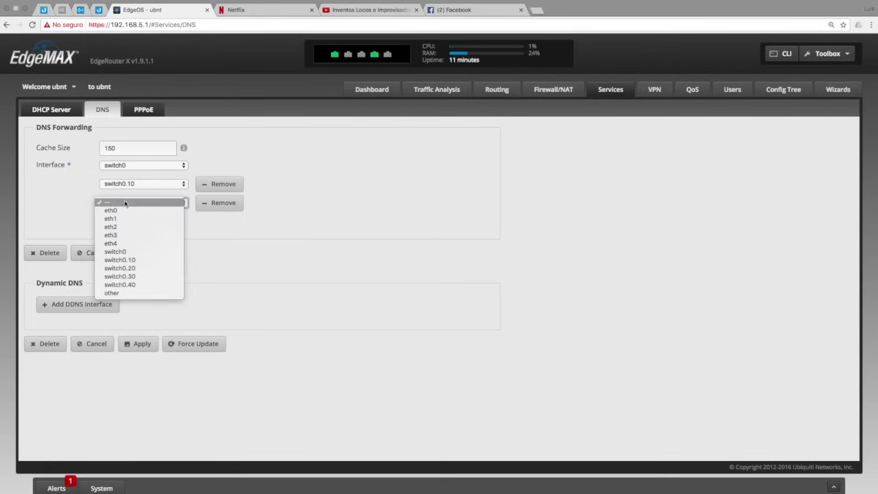
{"action": "left_click", "coordinate": [130, 268]}
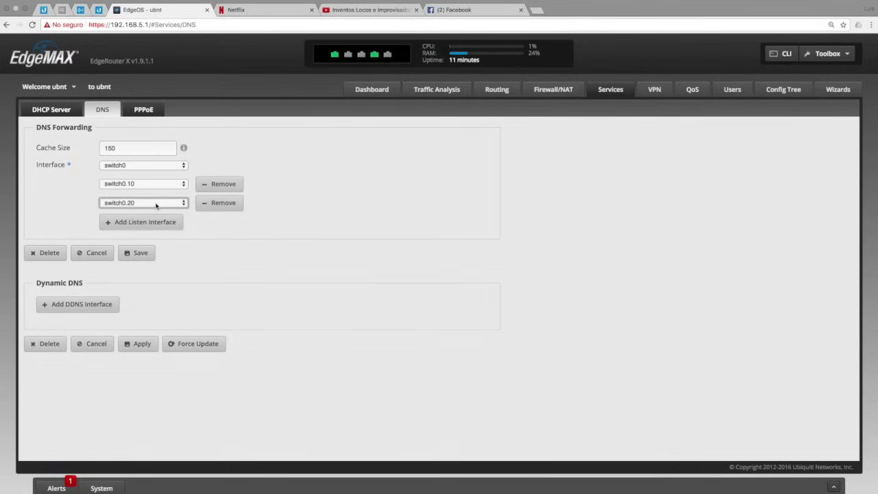
{"action": "left_click", "coordinate": [136, 253]}
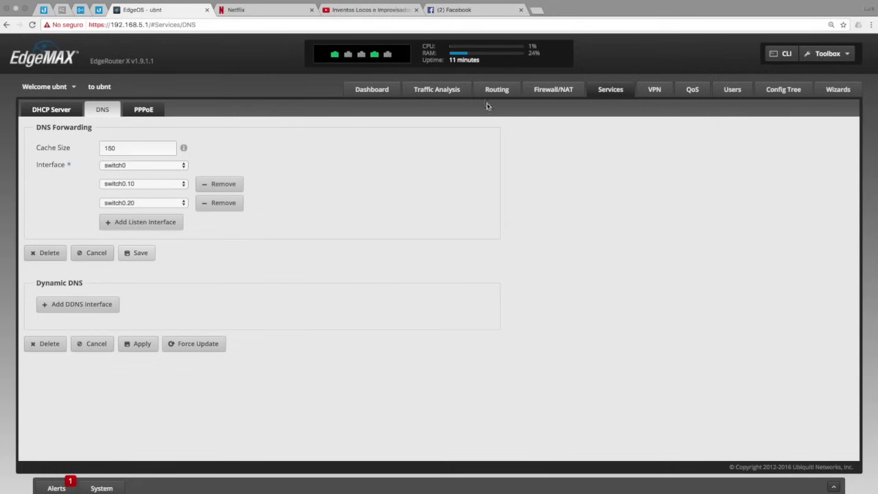
{"action": "left_click", "coordinate": [544, 91]}
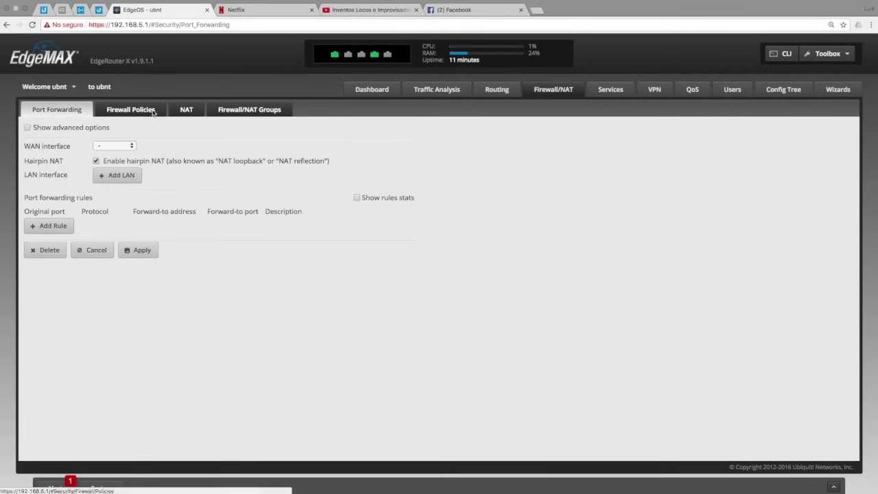
Step: Open the WAN_IN ruleset for editing from the Firewall Policies list
{"action": "left_click", "coordinate": [144, 109]}
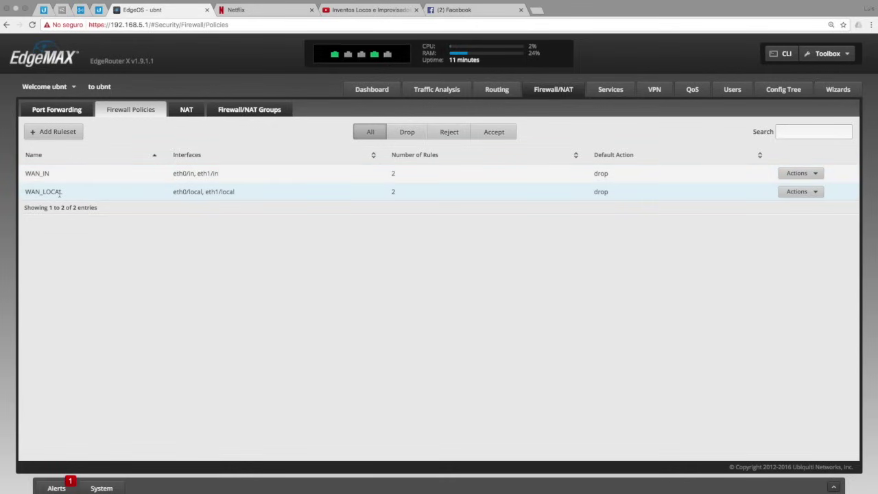
{"action": "left_click", "coordinate": [815, 172]}
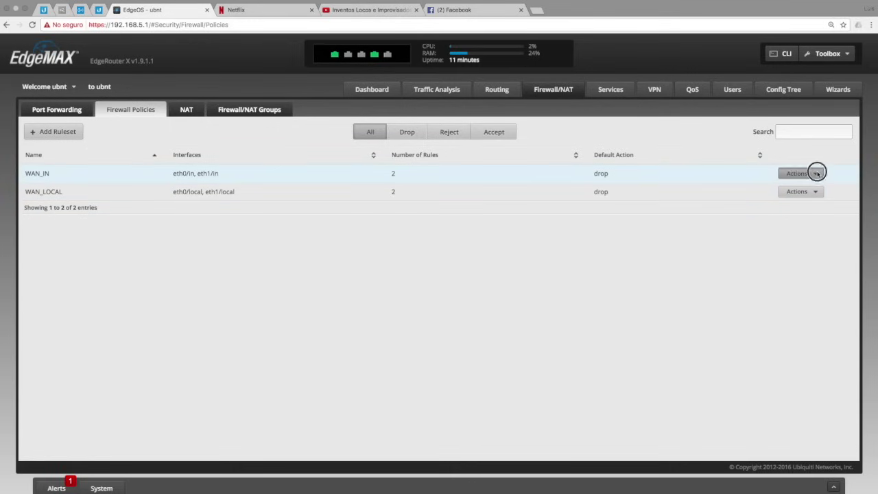
{"action": "left_click", "coordinate": [802, 187]}
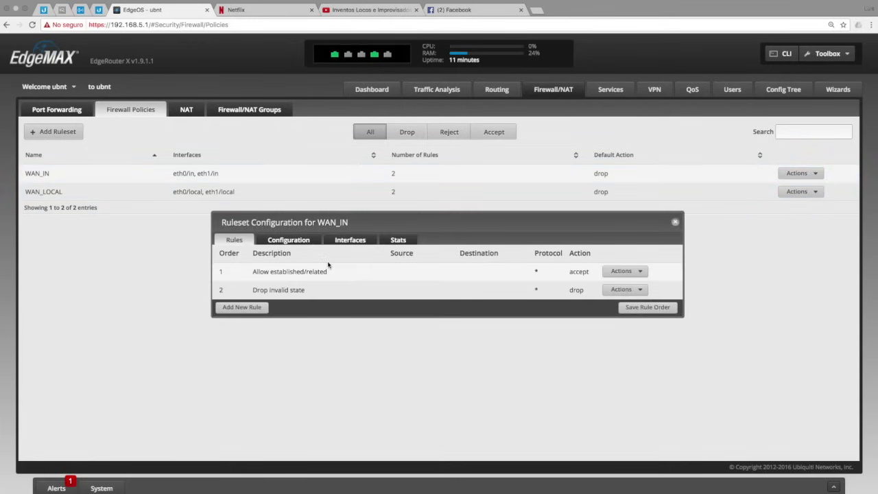
Step: Review the WAN_IN rule statistics, then start a new WAN_IN rule
{"action": "left_click", "coordinate": [398, 240]}
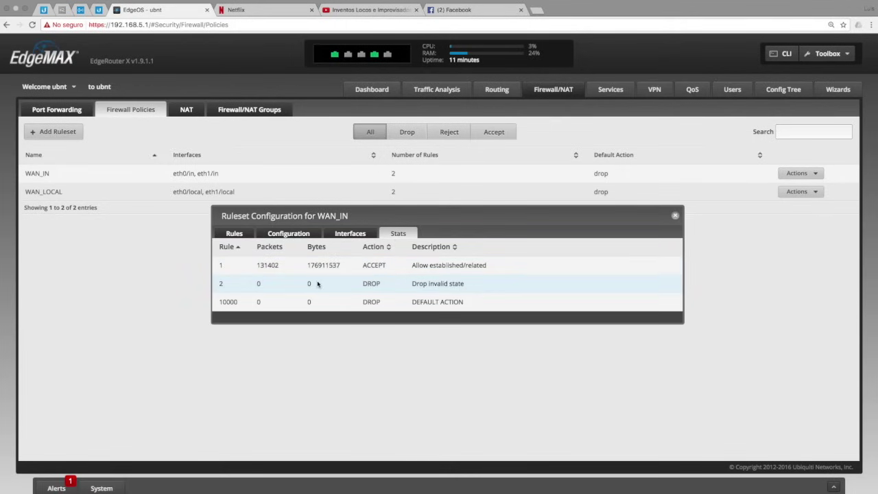
{"action": "left_click", "coordinate": [237, 234]}
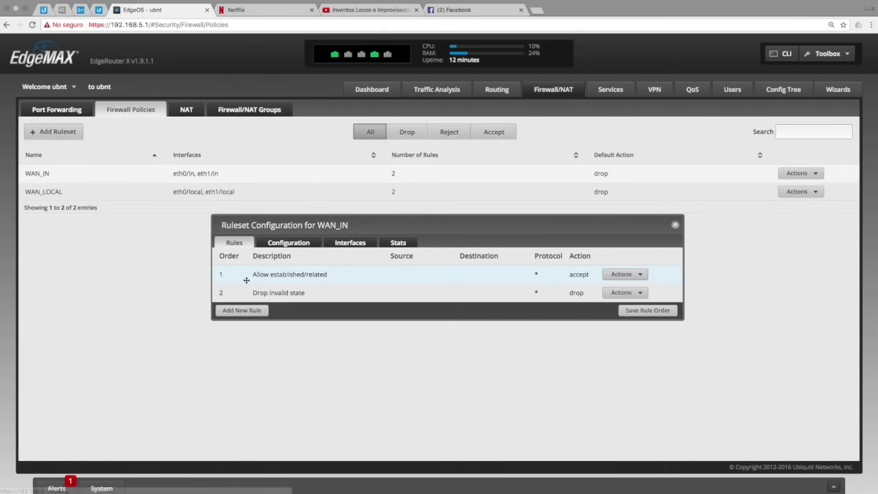
{"action": "left_click", "coordinate": [242, 310]}
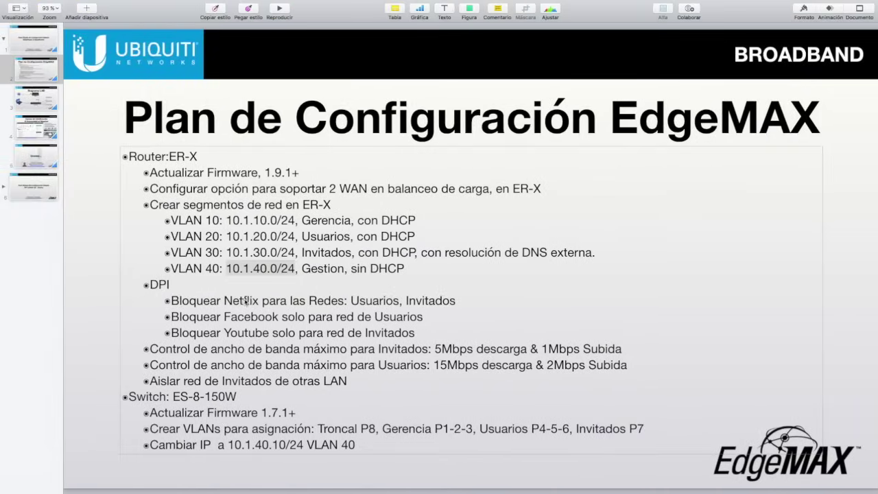
{"action": "key", "text": "ctrl+Right"}
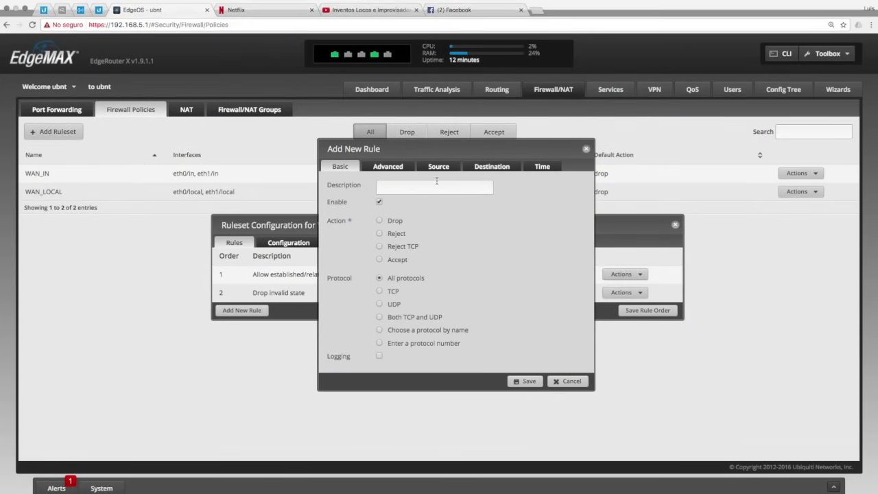
Step: Define a DROP_NETFLIX drop rule matching established, new and related states and the NETFLIX application
{"action": "left_click", "coordinate": [424, 186]}
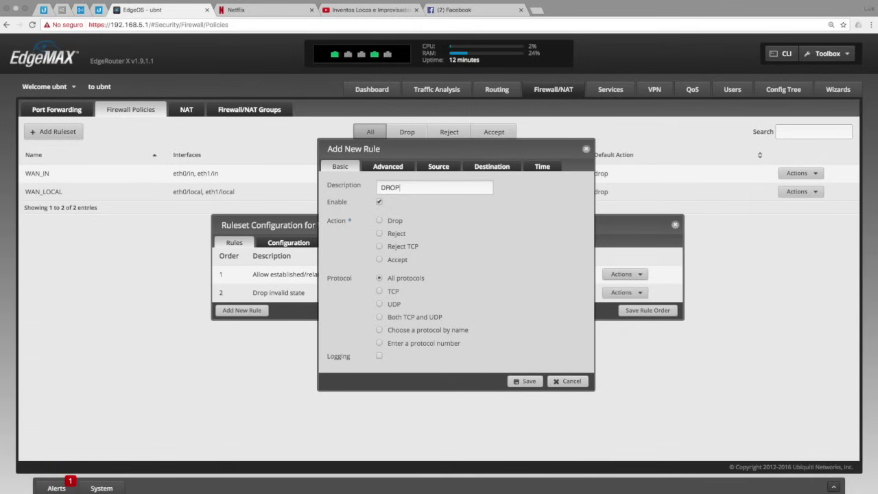
{"action": "type", "text": "DROP_NETFLIX"}
{"action": "left_click", "coordinate": [380, 220]}
{"action": "left_click", "coordinate": [384, 167]}
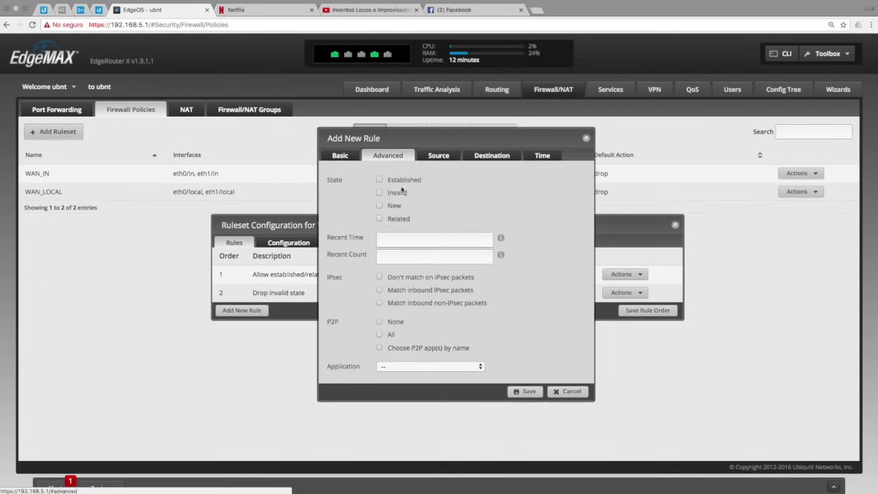
{"action": "left_click", "coordinate": [379, 179]}
{"action": "left_click", "coordinate": [380, 205]}
{"action": "left_click", "coordinate": [380, 219]}
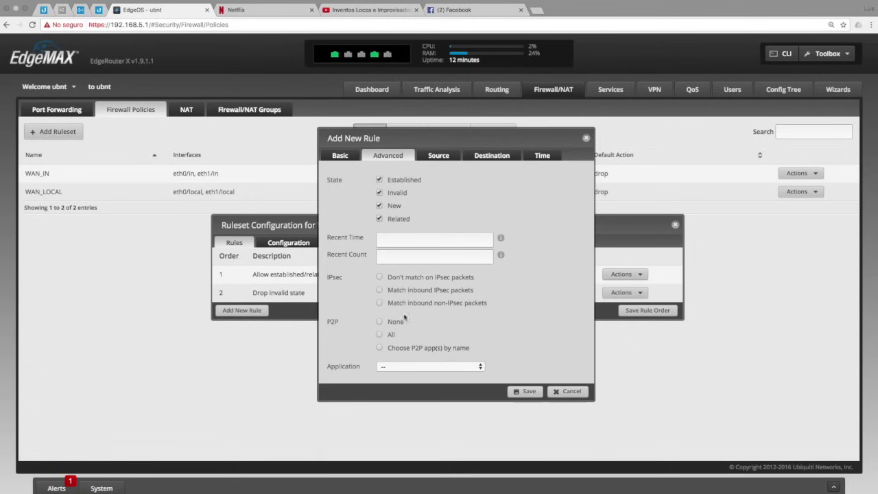
{"action": "left_click", "coordinate": [400, 368]}
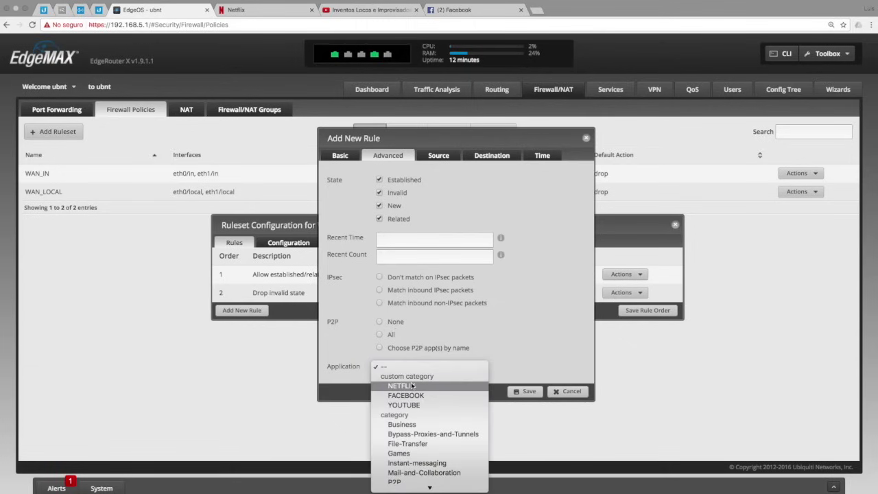
{"action": "left_click", "coordinate": [414, 386]}
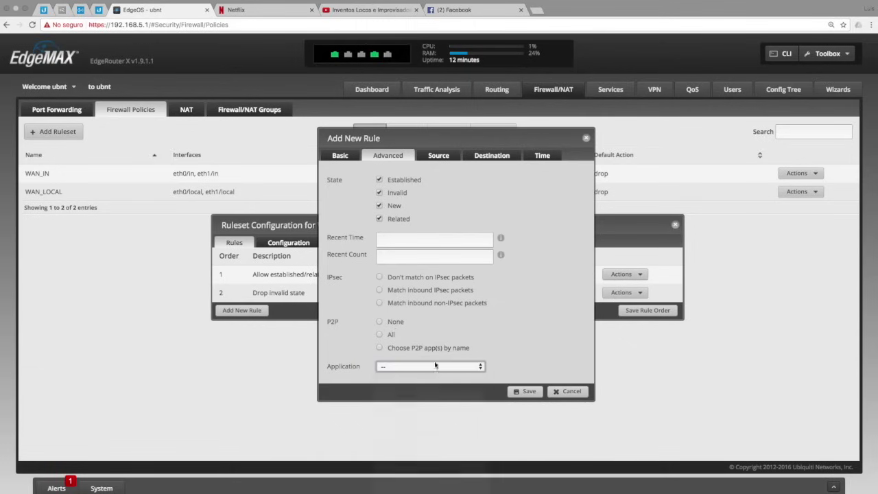
{"action": "key", "text": "ctrl+Left"}
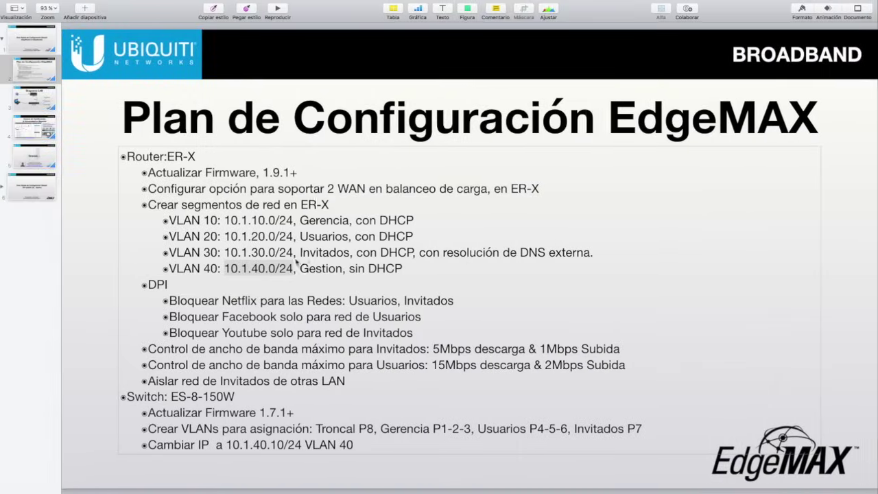
{"action": "key", "text": "ctrl+Right"}
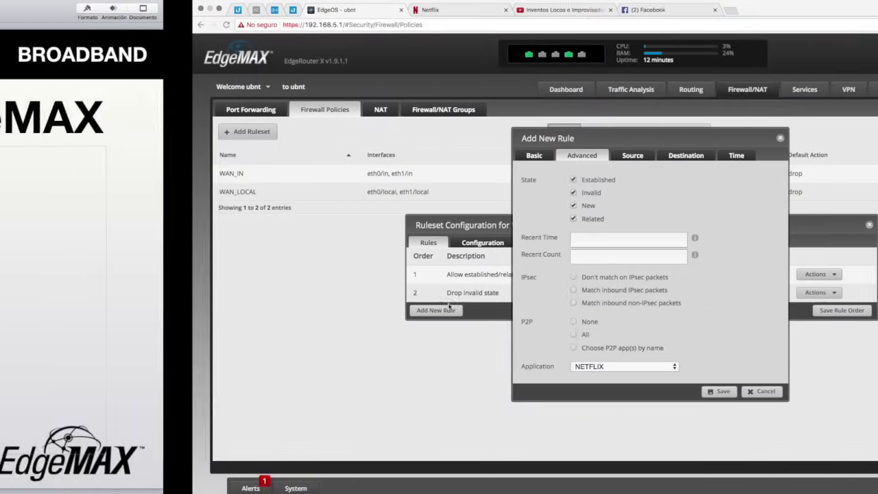
Step: Set the rule's destination to the REDES_USUARIOS_INVITADOS network group and save it
{"action": "left_click", "coordinate": [485, 154]}
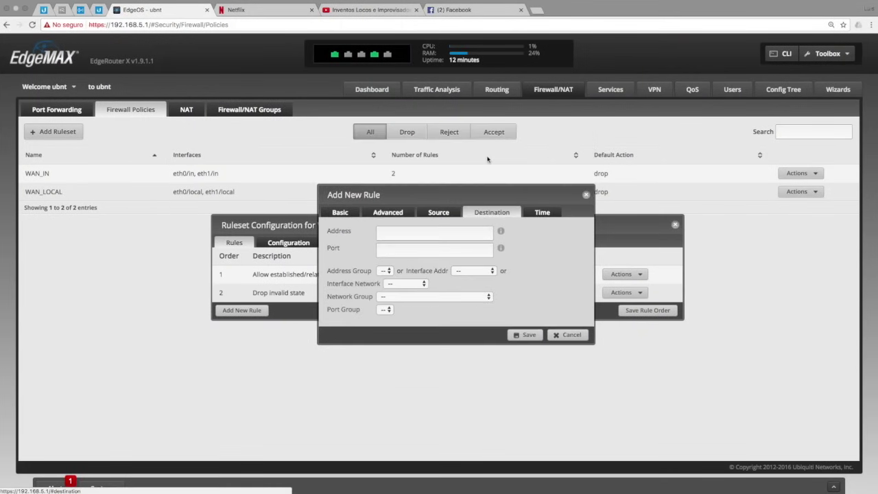
{"action": "left_click", "coordinate": [405, 296]}
{"action": "left_click", "coordinate": [409, 316]}
{"action": "left_click", "coordinate": [529, 335]}
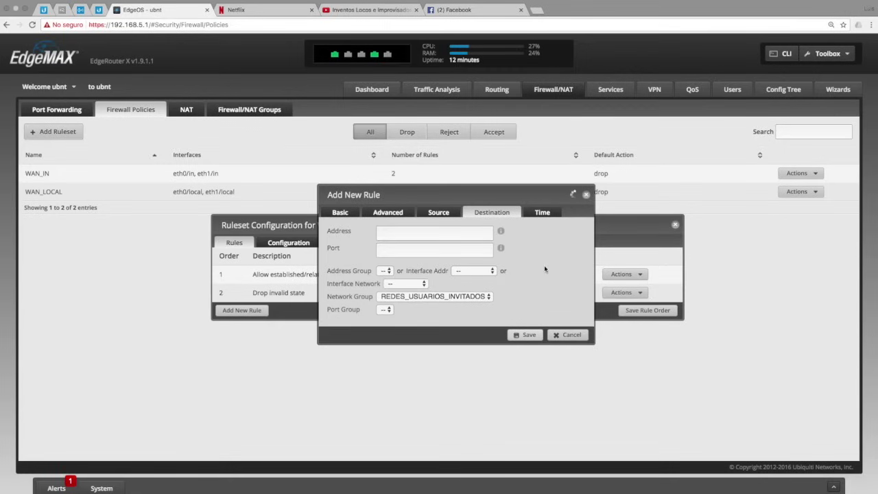
Step: Move DROP_NETFLIX to the top of WAN_IN, save the rule order, and start another rule
{"action": "left_click_drag", "start_coordinate": [410, 295], "coordinate": [412, 258]}
{"action": "left_click_drag", "start_coordinate": [347, 296], "coordinate": [405, 269]}
{"action": "left_click", "coordinate": [649, 319]}
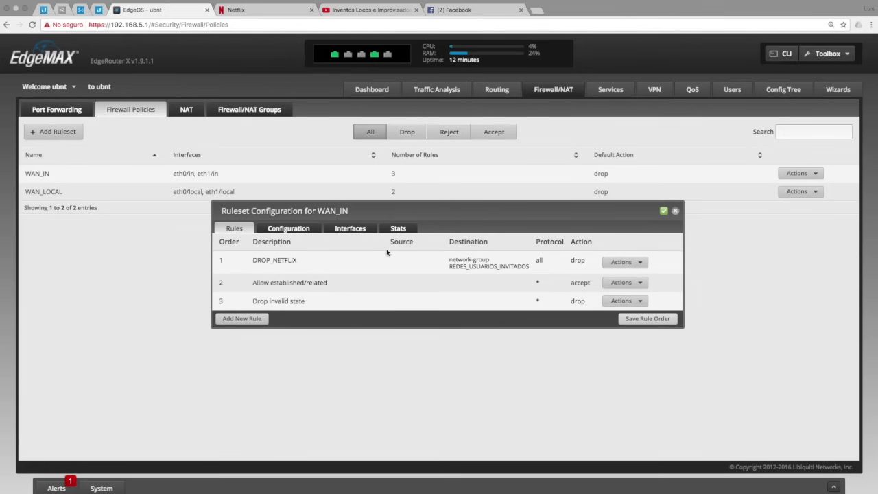
{"action": "key", "text": "super+Tab"}
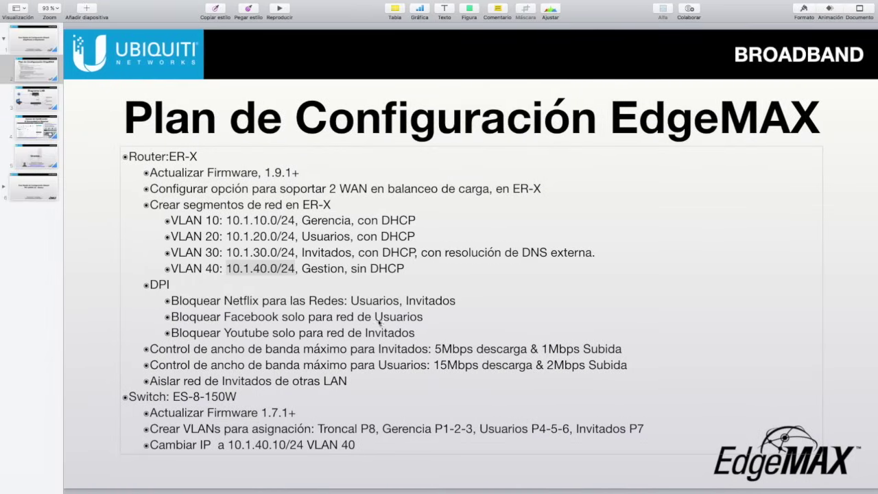
{"action": "key", "text": "ctrl+Right"}
{"action": "left_click", "coordinate": [242, 318]}
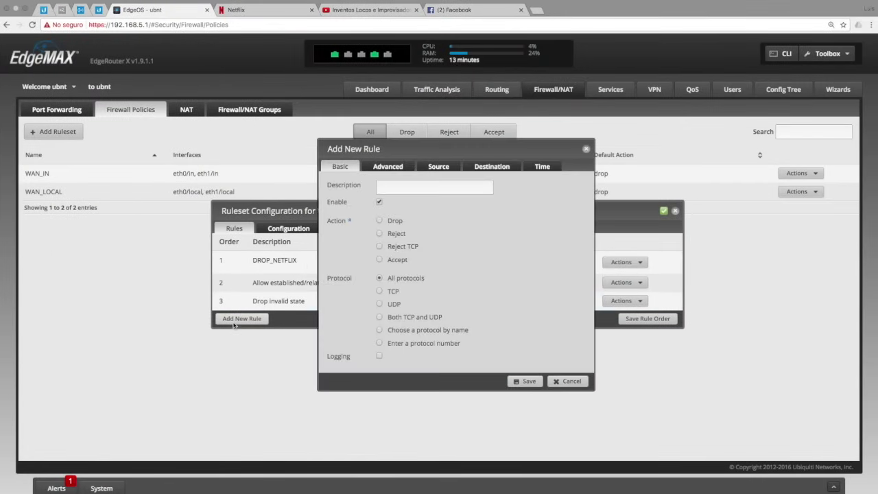
Step: Describe the rule as DROP_FACEBOOK and also match invalid, new and related connection states
{"action": "left_click", "coordinate": [403, 185]}
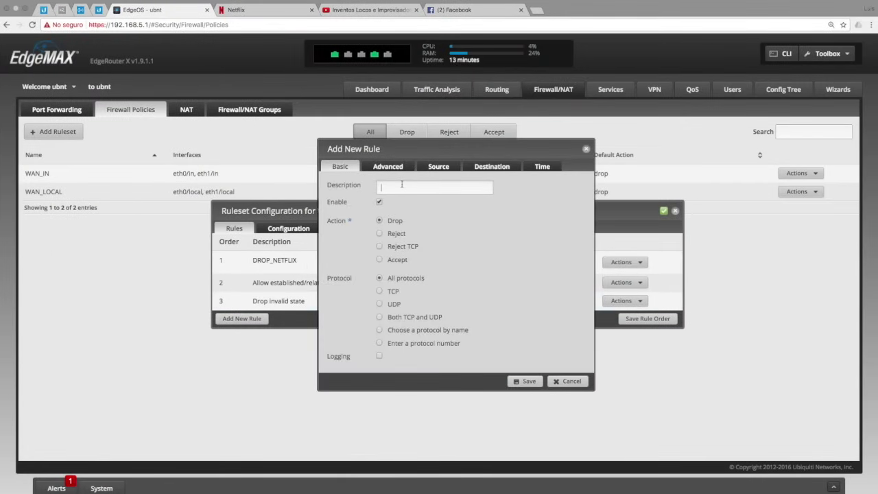
{"action": "type", "text": "DROP_FACEBOOK"}
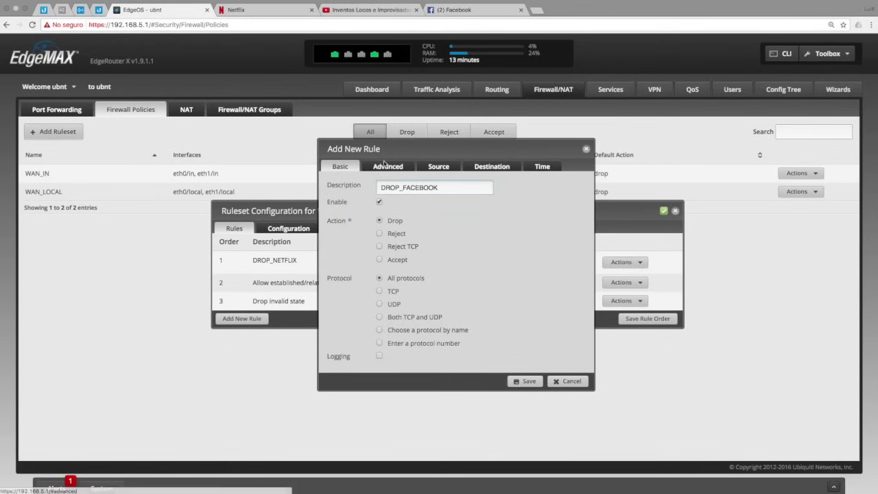
{"action": "left_click", "coordinate": [385, 166]}
{"action": "left_click", "coordinate": [380, 193]}
{"action": "left_click", "coordinate": [380, 205]}
{"action": "left_click", "coordinate": [379, 219]}
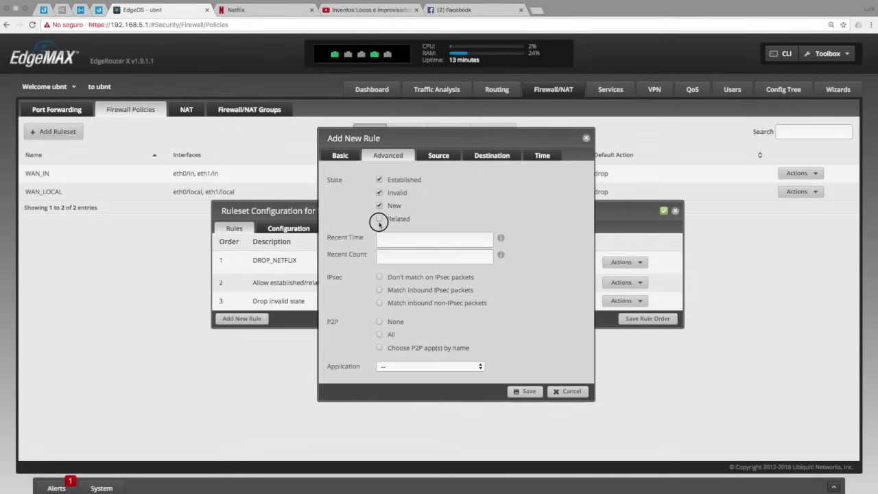
{"action": "left_click", "coordinate": [402, 366]}
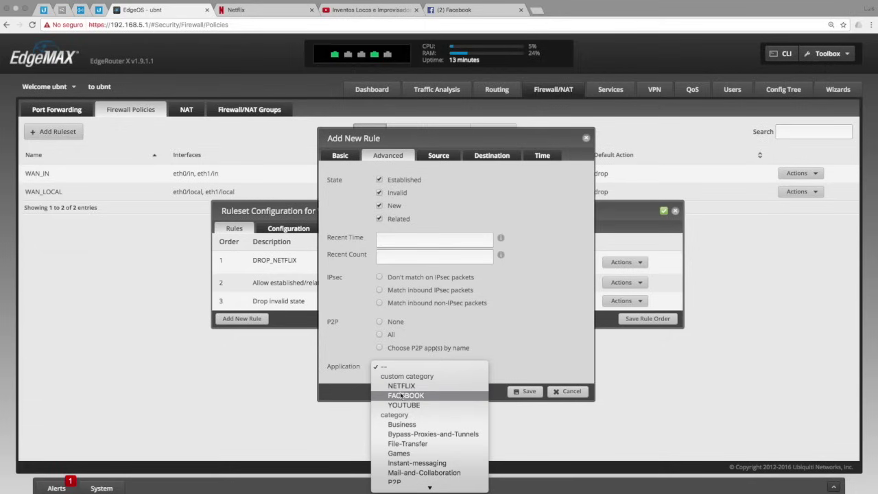
{"action": "key", "text": "Escape"}
Step: Set destination address 10.1.20.0/24 and save the Facebook drop rule
{"action": "left_click", "coordinate": [492, 155]}
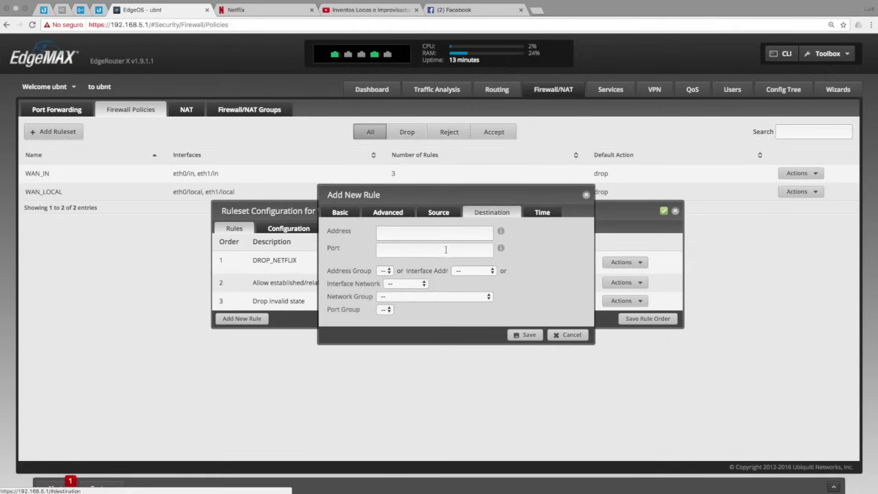
{"action": "type", "text": "10.1.40.0/24"}
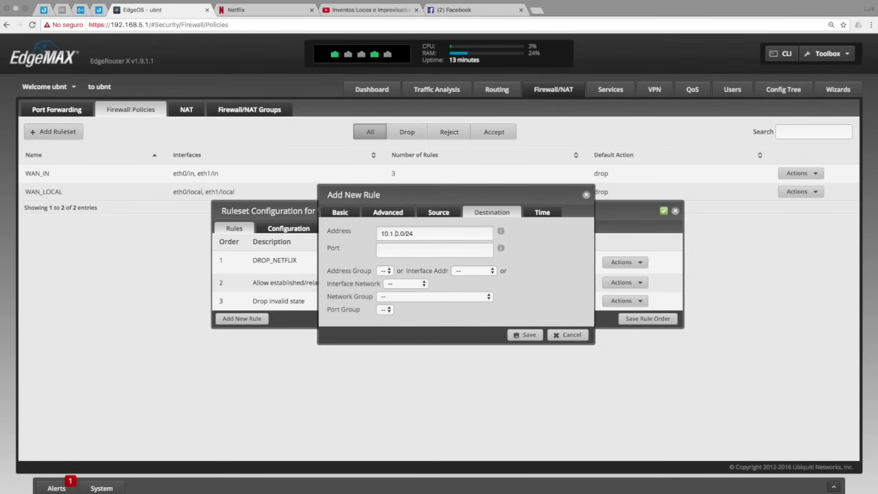
{"action": "key", "text": "ctrl+Left"}
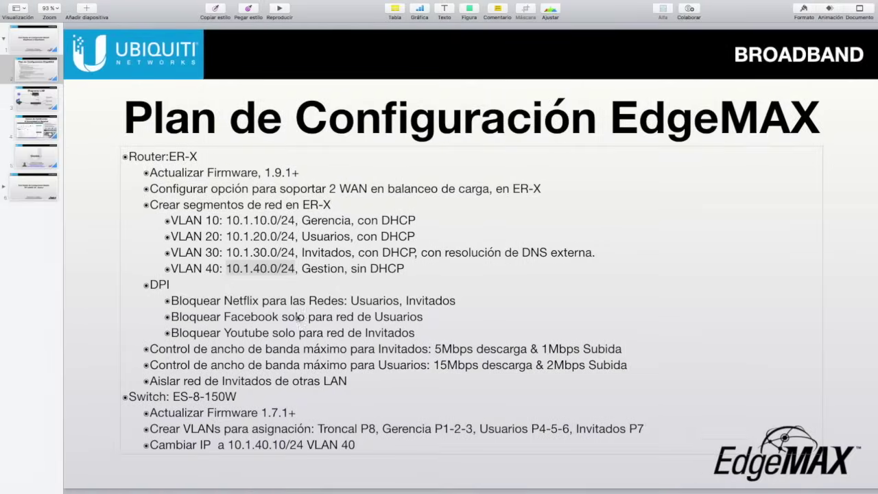
{"action": "key", "text": "ctrl+Right"}
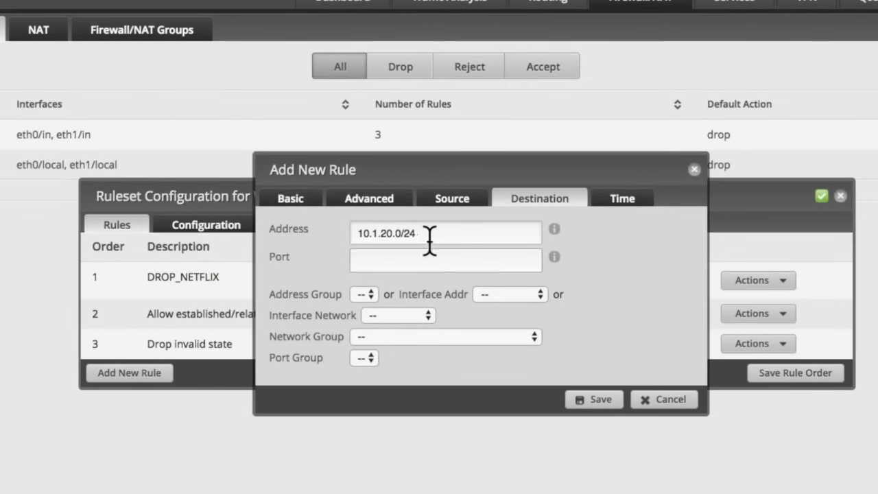
{"action": "mouse_move", "coordinate": [555, 233]}
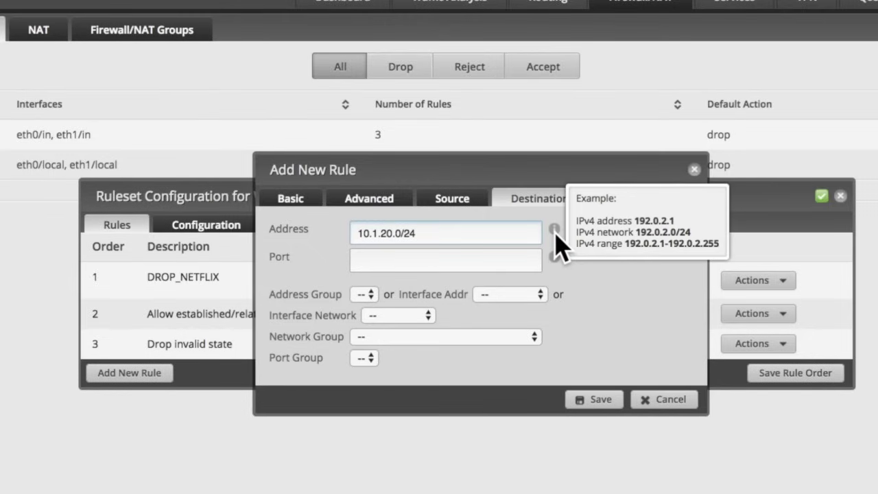
{"action": "left_click", "coordinate": [591, 401]}
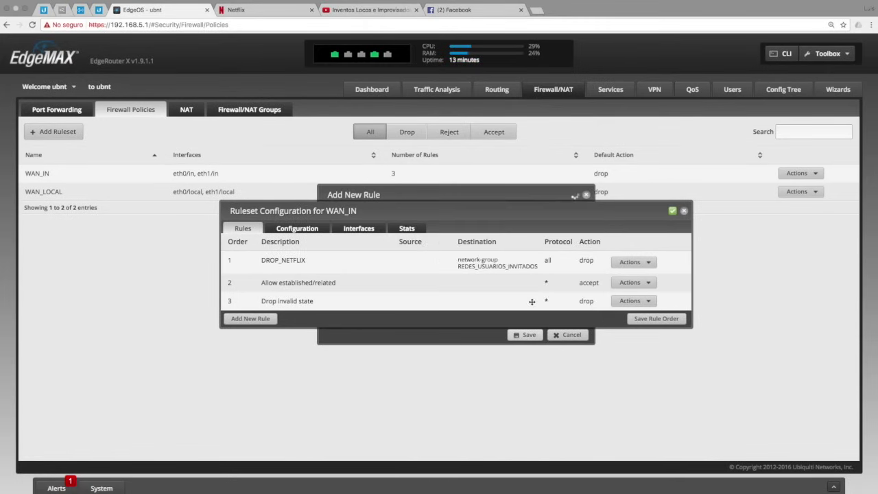
Step: Drag DROP_FACEBOOK to second place below DROP_NETFLIX, save the order, and dismiss the error
{"action": "left_click_drag", "start_coordinate": [345, 308], "coordinate": [351, 269]}
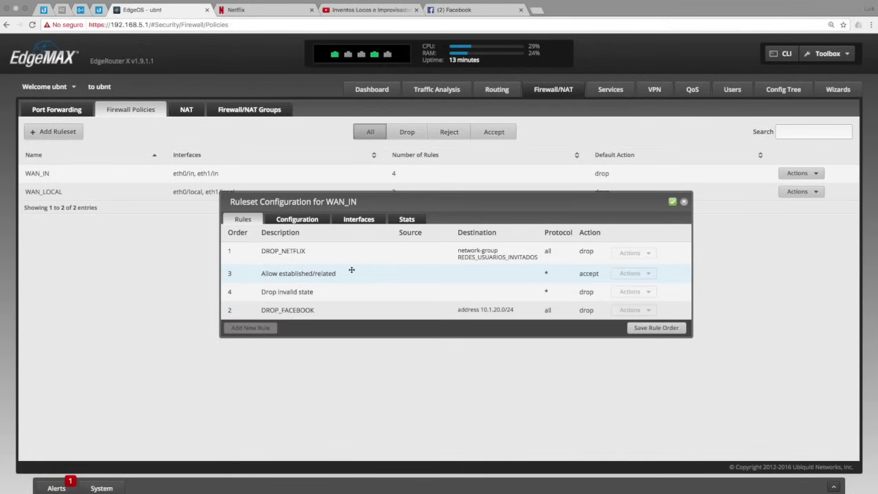
{"action": "left_click_drag", "start_coordinate": [337, 308], "coordinate": [341, 266]}
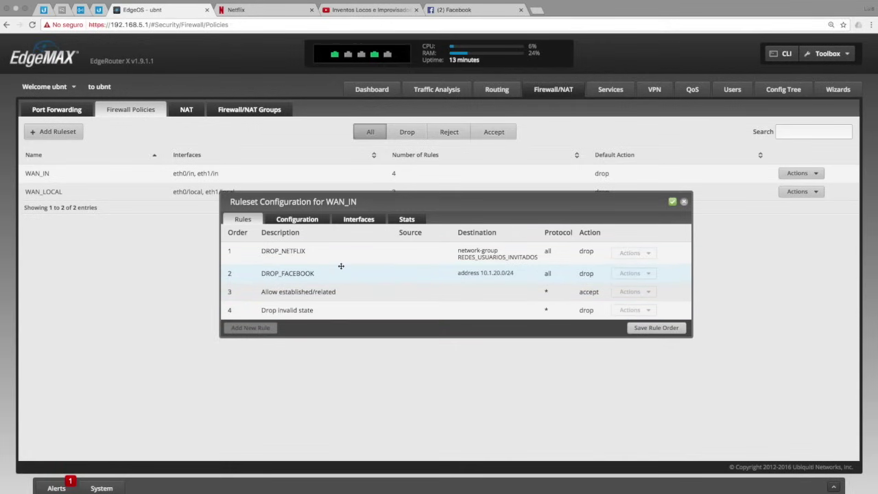
{"action": "right_click", "coordinate": [652, 332]}
{"action": "left_click", "coordinate": [631, 327]}
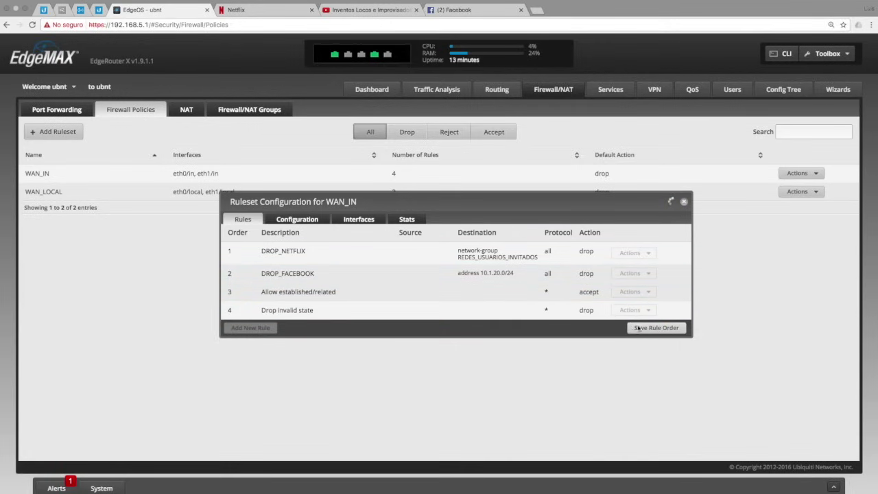
{"action": "left_click", "coordinate": [632, 327]}
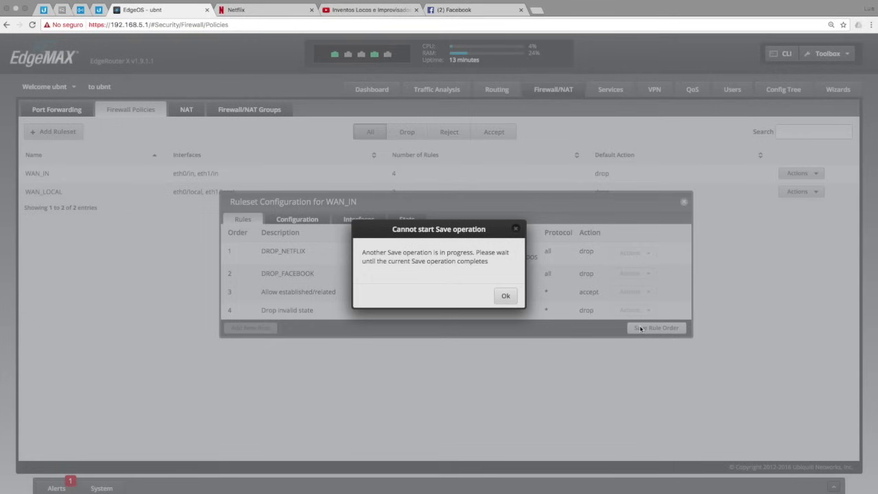
{"action": "left_click", "coordinate": [505, 297]}
{"action": "key", "text": "Return"}
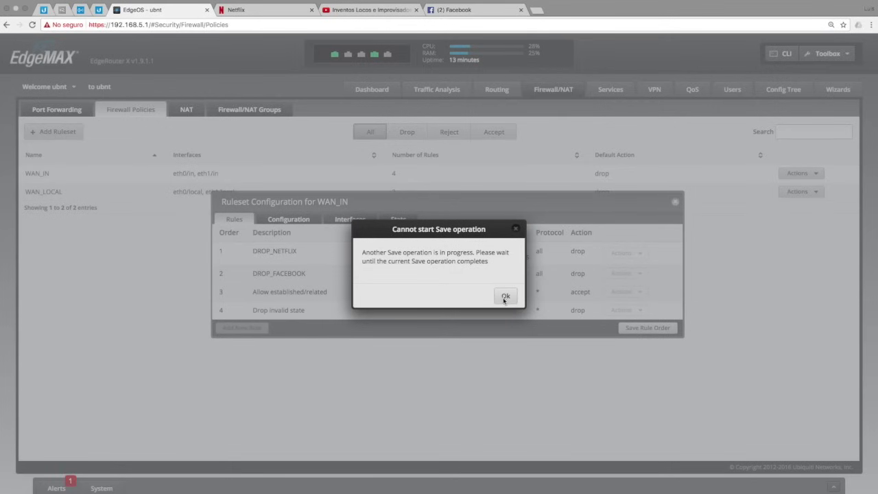
{"action": "left_click", "coordinate": [505, 297]}
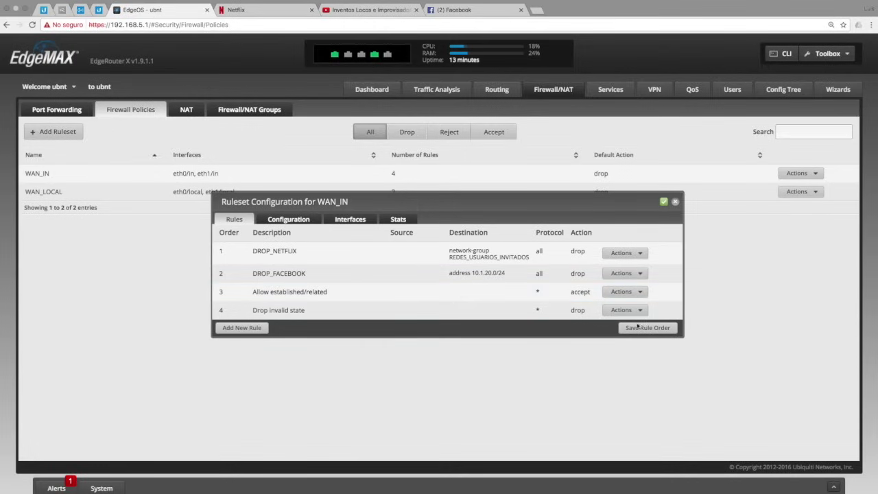
Step: Check the ruleset statistics, then begin a new rule with the Drop action
{"action": "left_click", "coordinate": [400, 218]}
{"action": "left_click", "coordinate": [232, 212]}
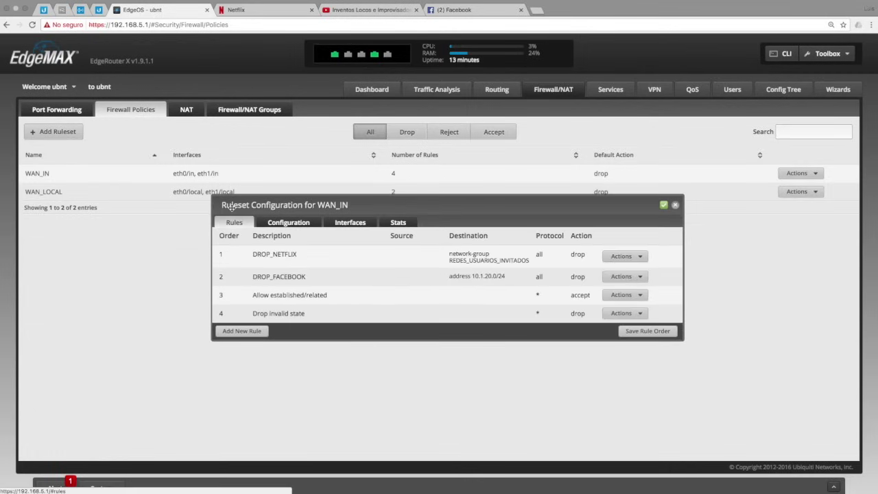
{"action": "left_click", "coordinate": [240, 331]}
{"action": "left_click", "coordinate": [380, 219]}
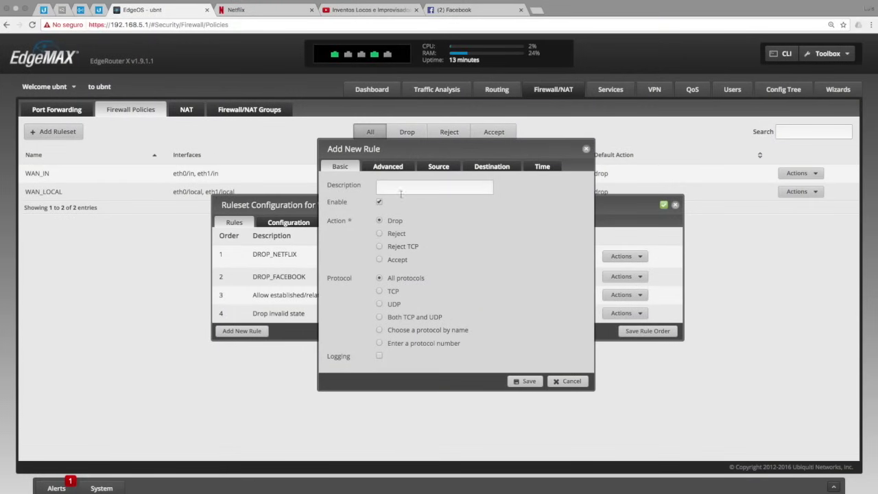
Step: Fill in the DROP_YOUTUBE description and set the rule's application match to YOUTUBE
{"action": "left_click", "coordinate": [399, 188]}
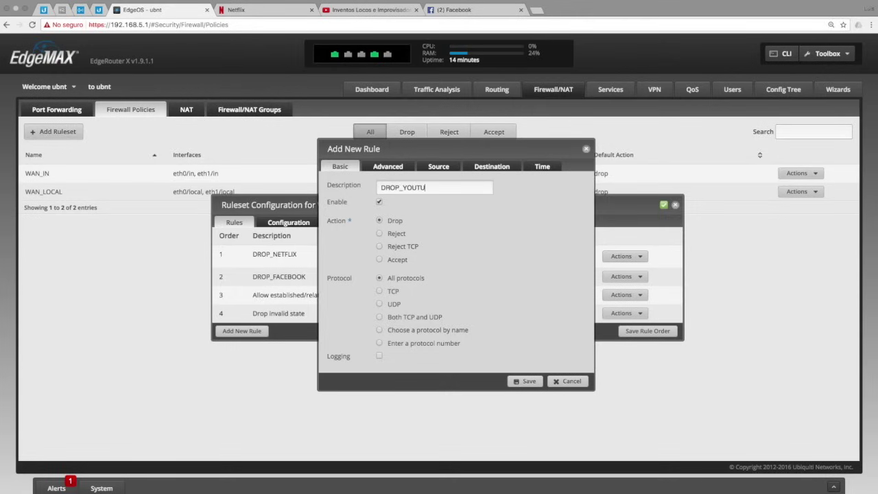
{"action": "left_click", "coordinate": [392, 167]}
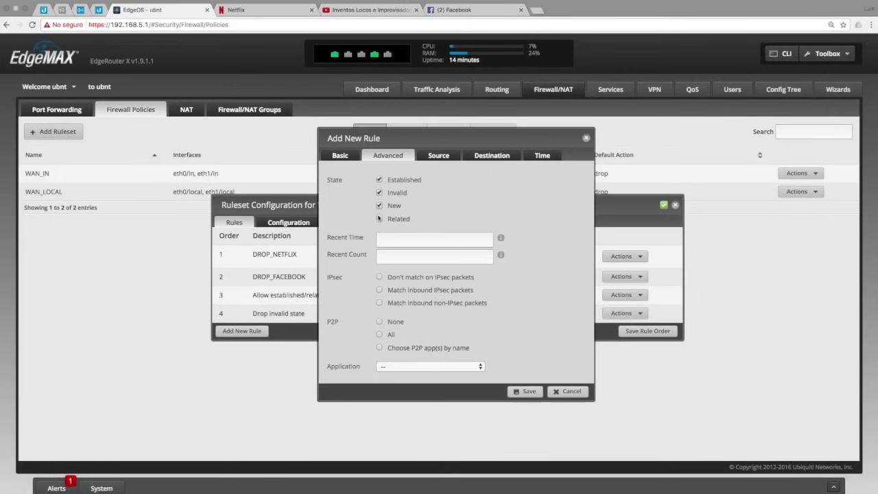
{"action": "left_click", "coordinate": [395, 367]}
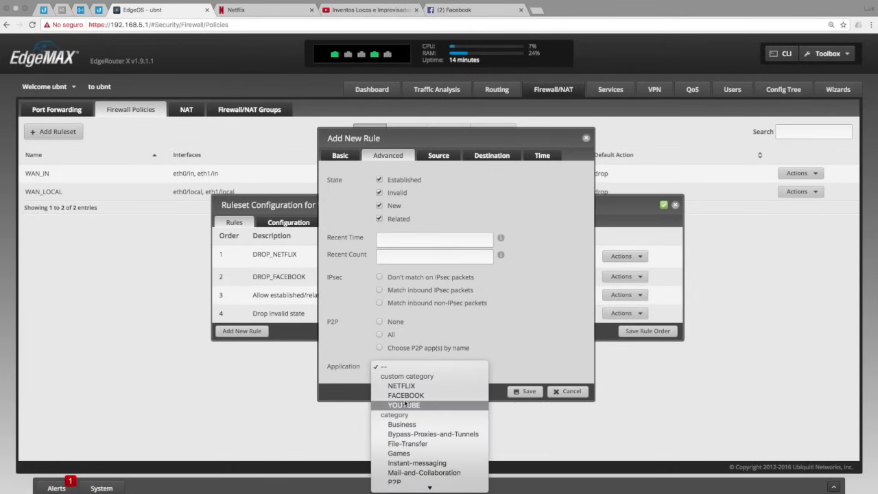
{"action": "left_click", "coordinate": [414, 405]}
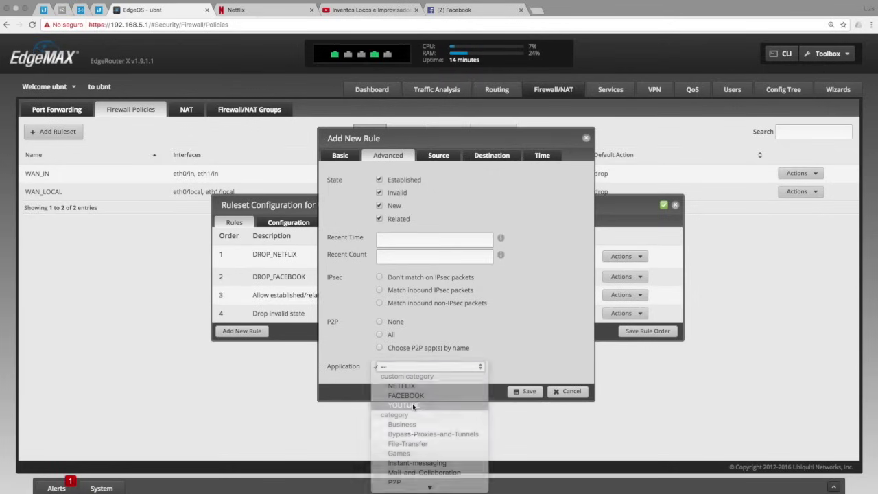
{"action": "left_click", "coordinate": [450, 365]}
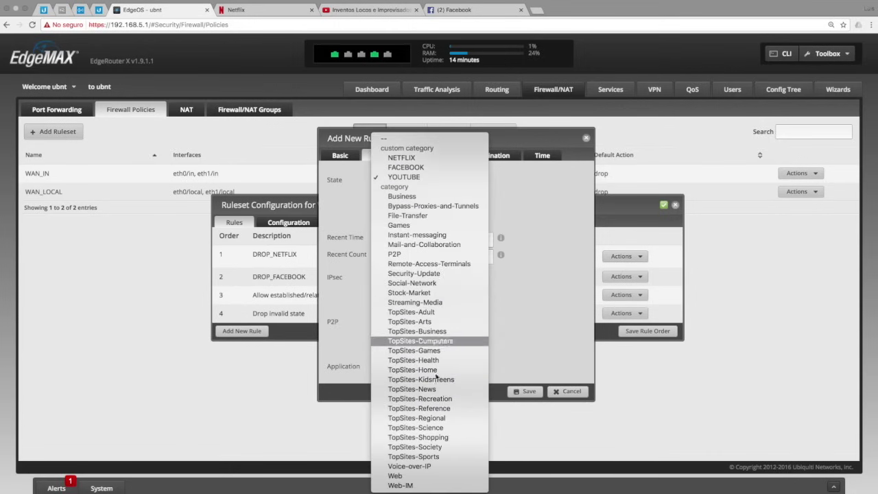
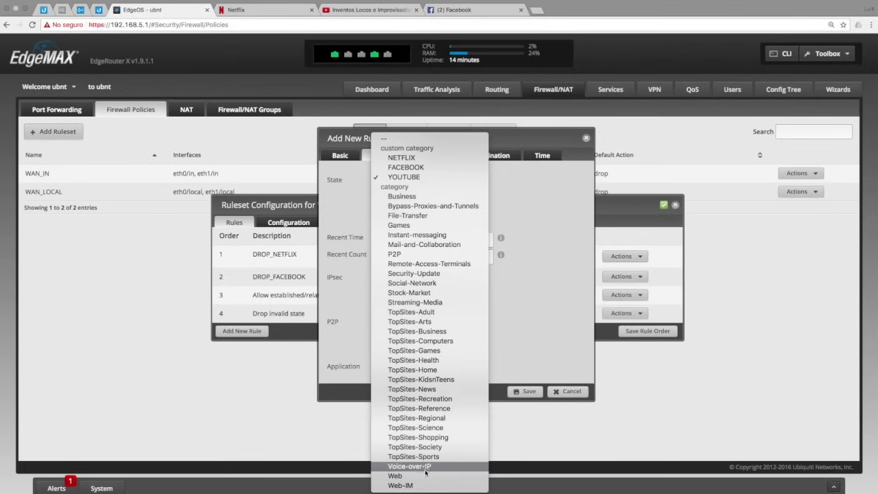
Step: Set the new rule's application to YOUTUBE and destination address to 10.1.30.0/24
{"action": "left_click", "coordinate": [514, 339]}
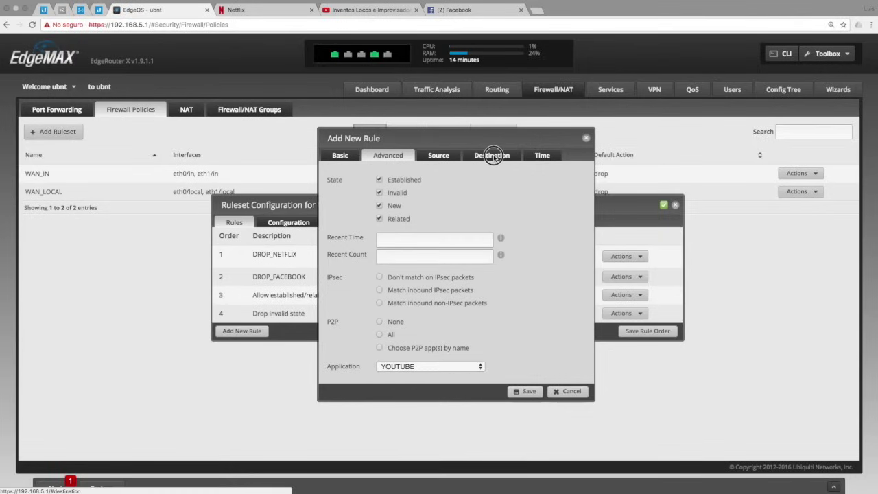
{"action": "left_click", "coordinate": [493, 157]}
{"action": "left_click", "coordinate": [416, 233]}
{"action": "type", "text": "10.1.40.0/24"}
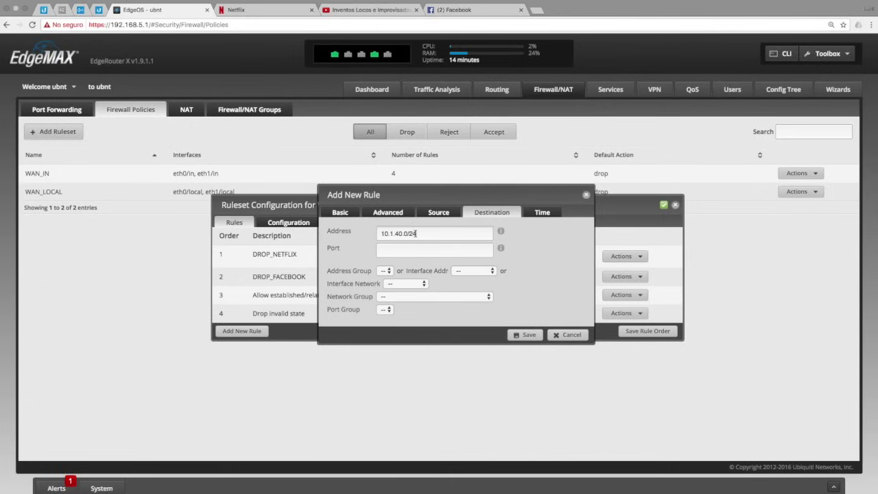
{"action": "left_click", "coordinate": [398, 234]}
{"action": "key", "text": "BackSpace"}
{"action": "type", "text": "3"}
Step: Save the DROP_YOUTUBE rule and drag it up to third place in WAN_IN
{"action": "left_click", "coordinate": [526, 334]}
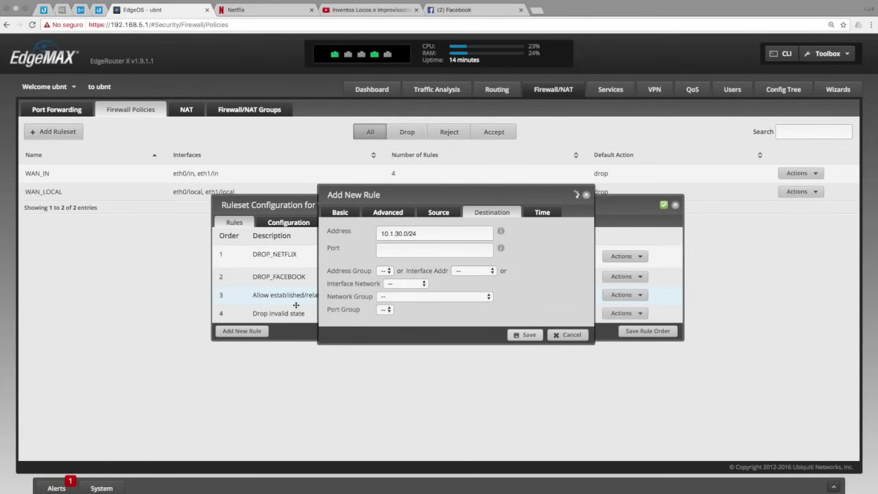
{"action": "left_click_drag", "start_coordinate": [320, 318], "coordinate": [333, 279]}
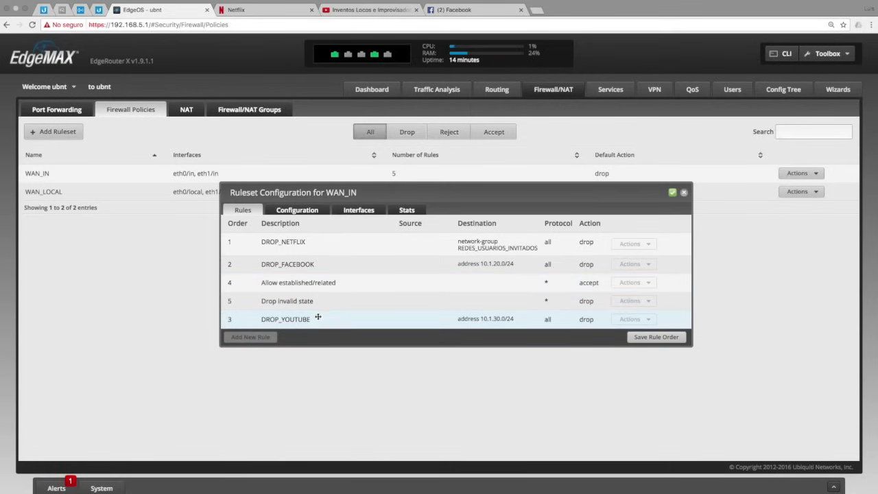
{"action": "left_click_drag", "start_coordinate": [309, 325], "coordinate": [320, 281]}
Step: Save the WAN_IN rule order, check each rule's packet and byte counters, and close the ruleset
{"action": "left_click", "coordinate": [662, 335]}
{"action": "key", "text": "ctrl+Left"}
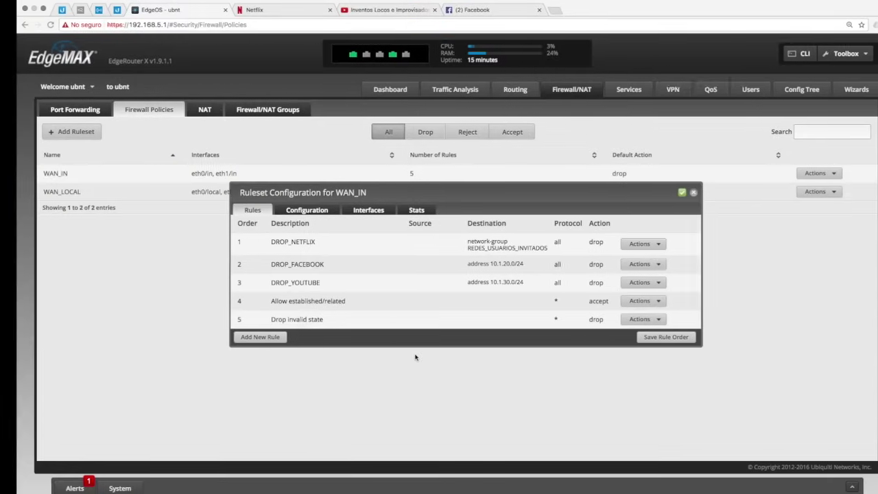
{"action": "left_click", "coordinate": [400, 210]}
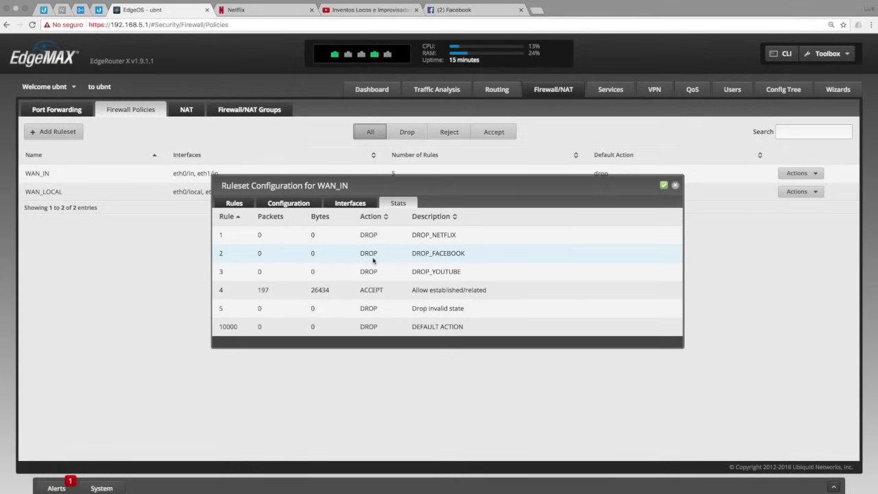
{"action": "left_click", "coordinate": [675, 185]}
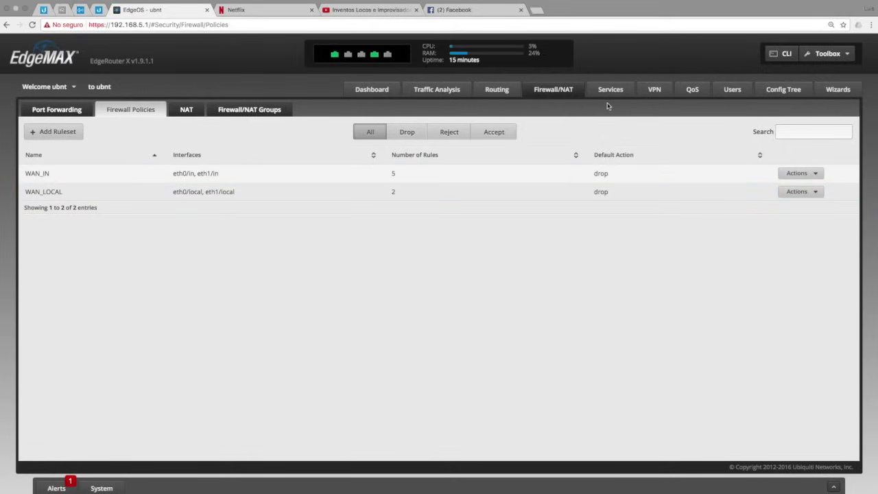
Step: Add a Basic Queue entry in QoS with destination 10.1.30.0/24
{"action": "left_click", "coordinate": [690, 92]}
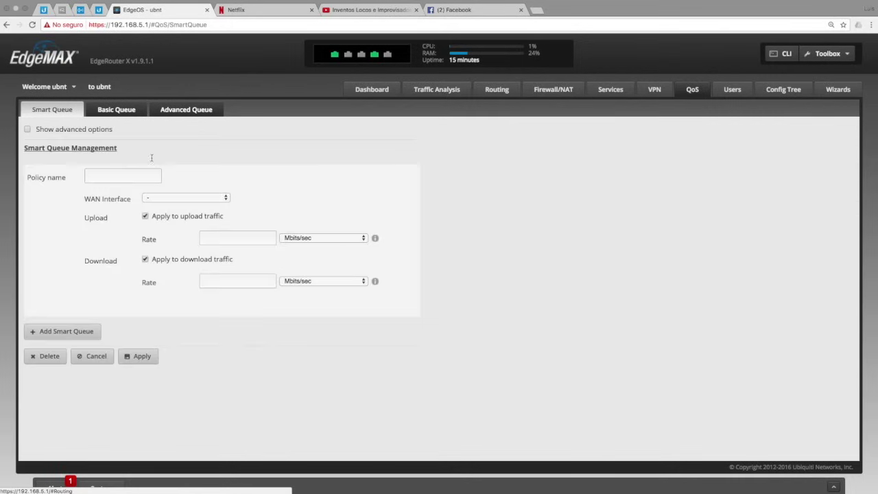
{"action": "left_click", "coordinate": [118, 114]}
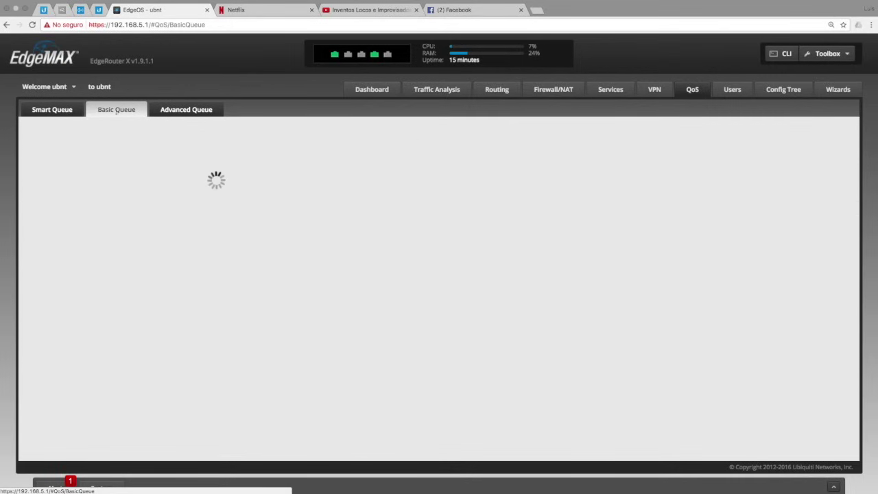
{"action": "left_click", "coordinate": [57, 157]}
{"action": "left_click", "coordinate": [122, 158]}
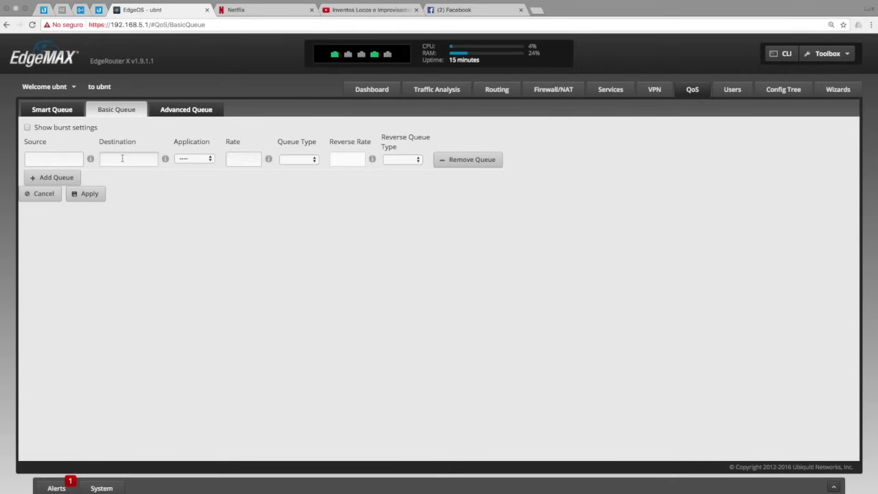
{"action": "type", "text": "10.1.40.0/24"}
{"action": "left_click", "coordinate": [124, 159]}
{"action": "key", "text": "BackSpace"}
{"action": "type", "text": "3"}
{"action": "left_click", "coordinate": [162, 182]}
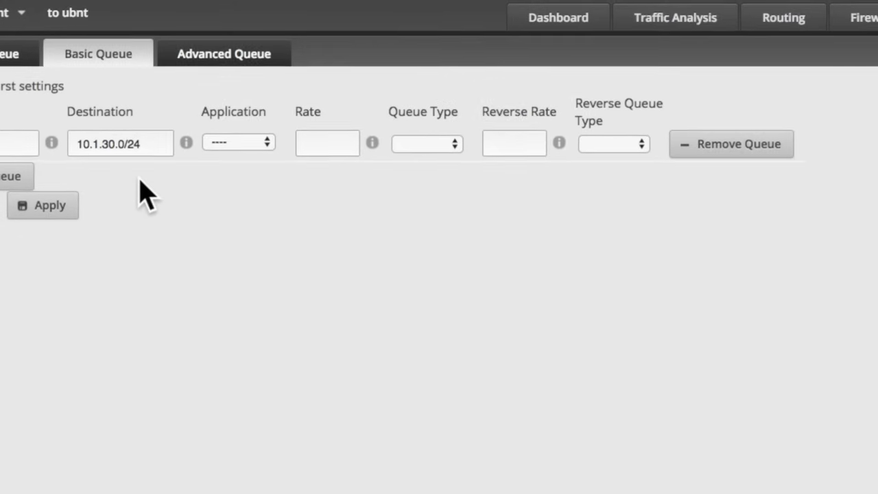
Step: Give the queue rate 5M and reverse rate 1M, both PFIFO, then add a second queue row
{"action": "left_click", "coordinate": [253, 144]}
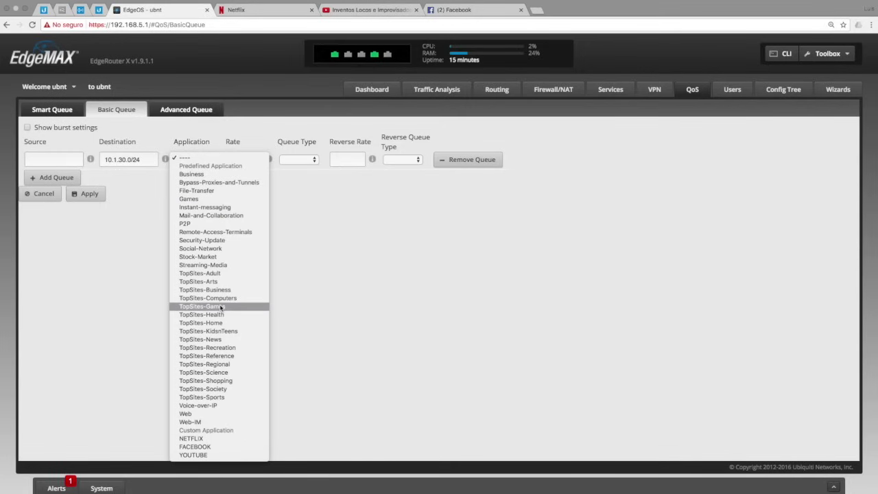
{"action": "left_click", "coordinate": [290, 235]}
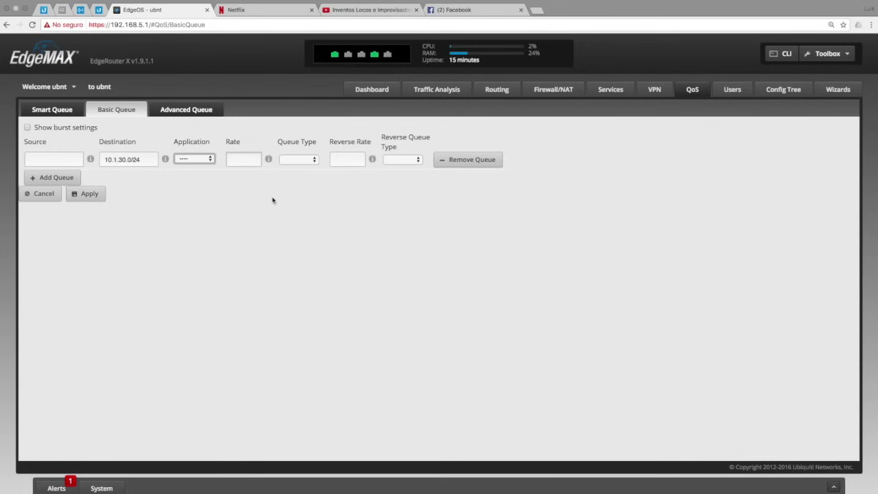
{"action": "key", "text": "ctrl+Left"}
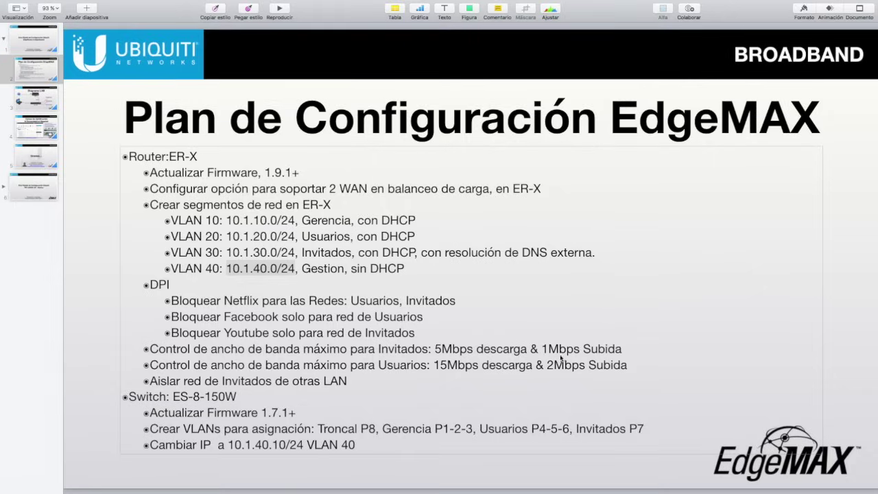
{"action": "key", "text": "ctrl+Right"}
{"action": "left_click", "coordinate": [240, 159]}
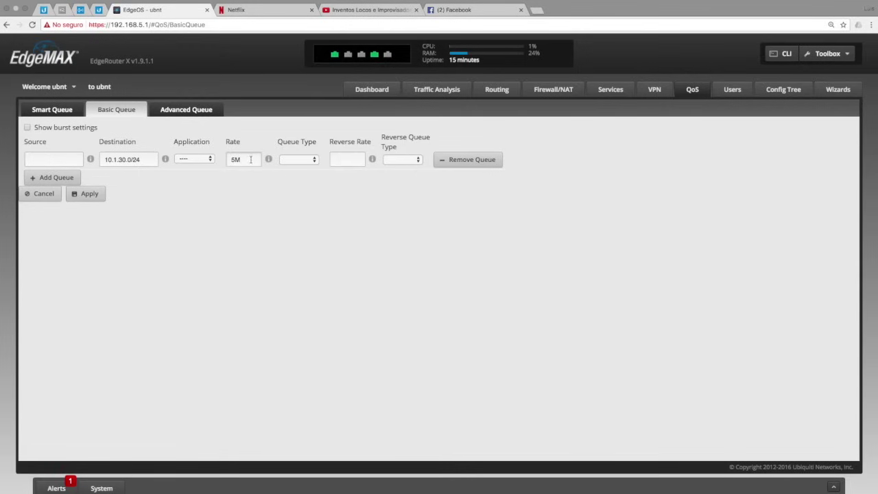
{"action": "left_click", "coordinate": [288, 161]}
{"action": "left_click", "coordinate": [294, 195]}
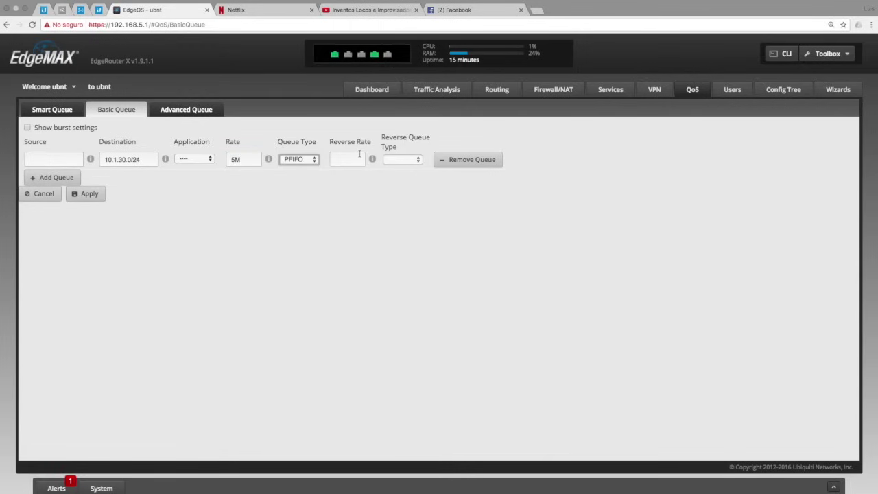
{"action": "left_click", "coordinate": [349, 159]}
{"action": "left_click", "coordinate": [403, 159]}
{"action": "left_click", "coordinate": [353, 193]}
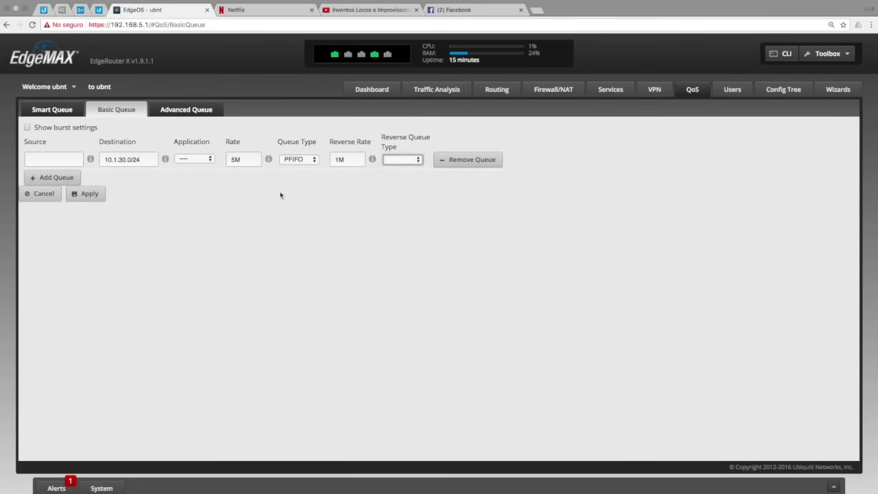
{"action": "left_click", "coordinate": [55, 177]}
Step: Set the second queue to 10.1.20.0/24, rate 15M, reverse 2M, PFIFO both ways
{"action": "left_click", "coordinate": [120, 177]}
{"action": "type", "text": "10.1.40.0/24"}
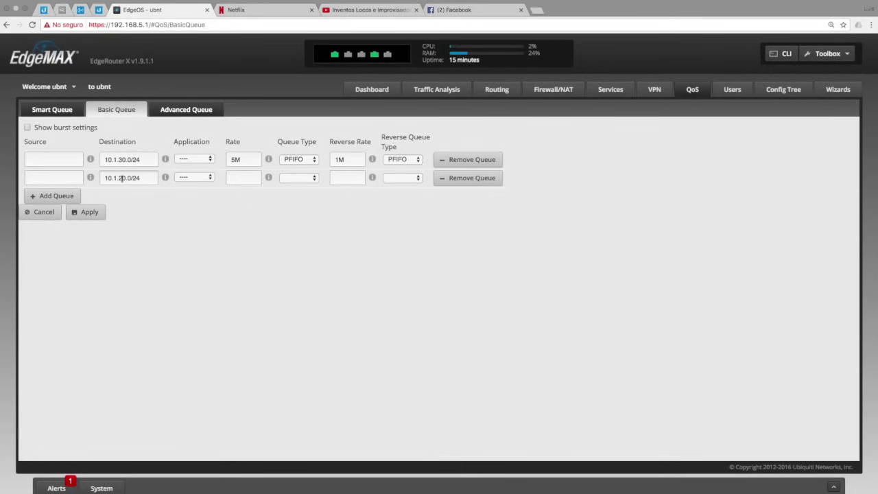
{"action": "left_click", "coordinate": [243, 181]}
{"action": "left_click", "coordinate": [299, 178]}
{"action": "left_click", "coordinate": [295, 208]}
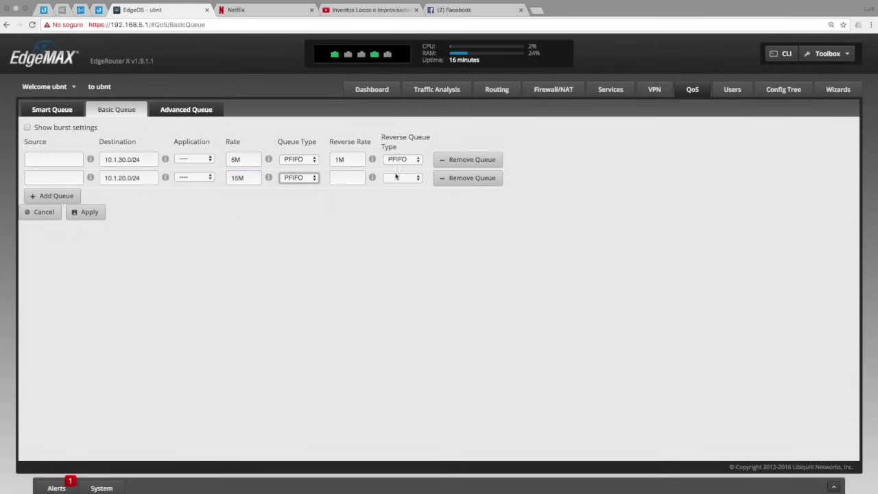
{"action": "left_click", "coordinate": [351, 176]}
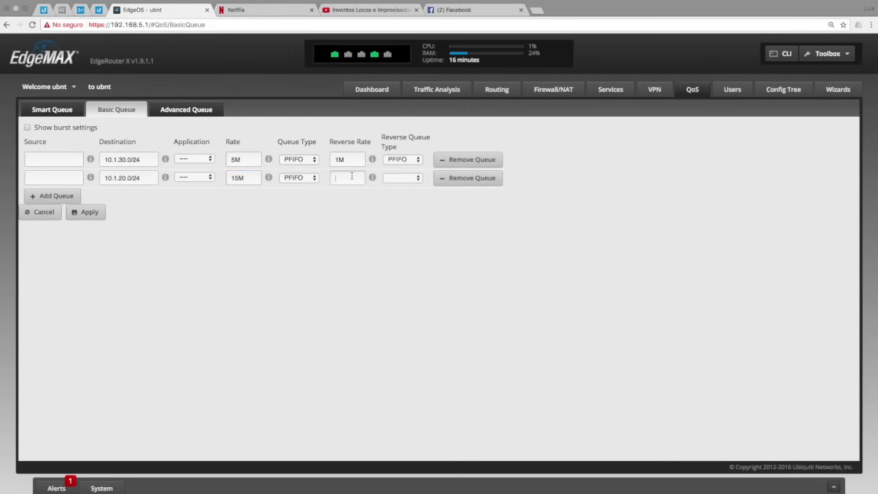
{"action": "left_click", "coordinate": [399, 178]}
{"action": "left_click", "coordinate": [396, 213]}
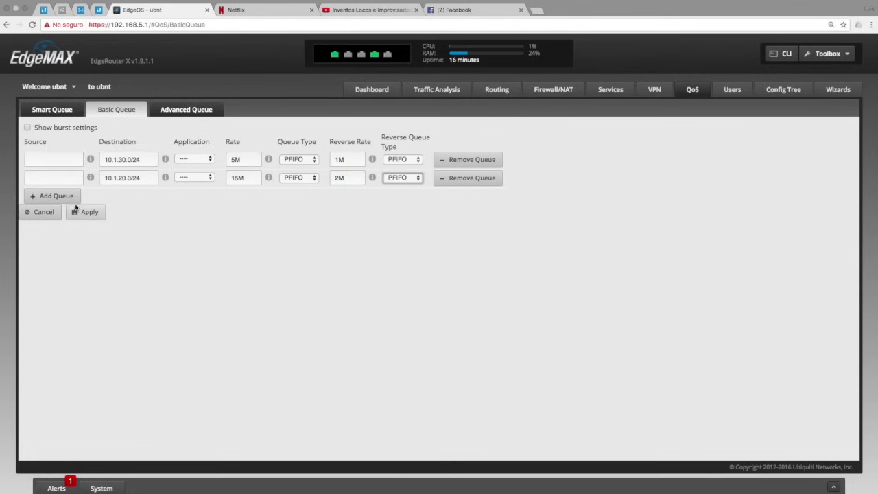
Step: Apply the QoS queue settings and open a new browser tab
{"action": "left_click", "coordinate": [83, 213]}
{"action": "key", "text": "ctrl+Left"}
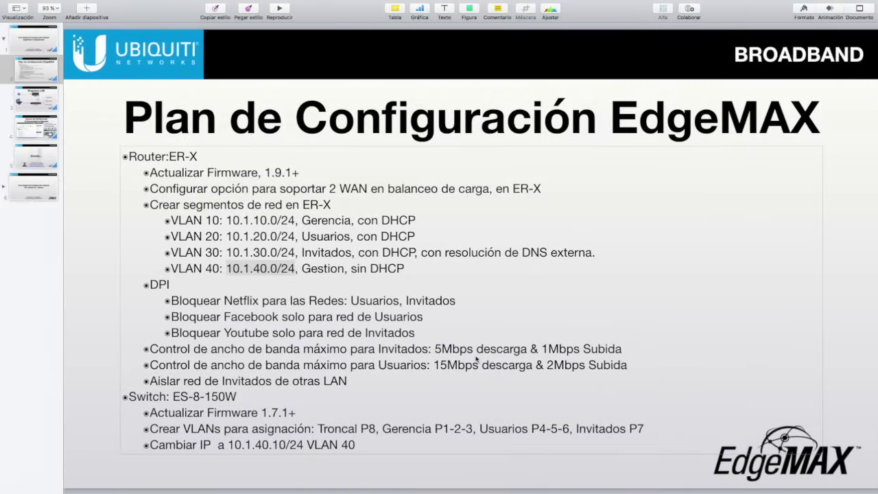
{"action": "key", "text": "ctrl+Right"}
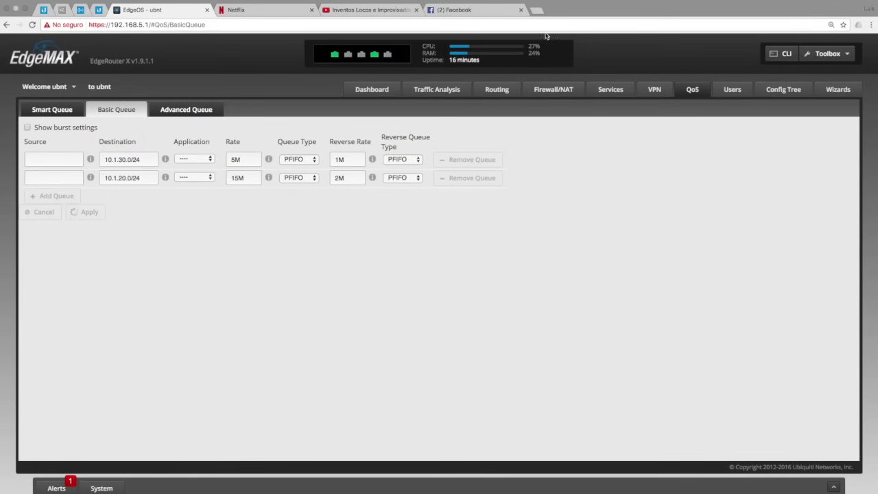
{"action": "left_click", "coordinate": [537, 11]}
Step: Run a speedtest.net test (67.35 Mbps down, 4.43 Mbps up), then go back to EdgeOS
{"action": "type", "text": "speedtest.net/es"}
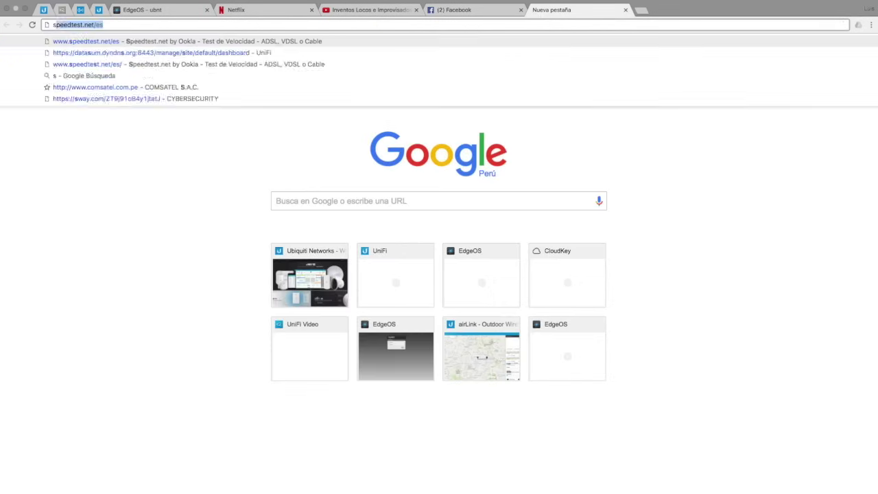
{"action": "key", "text": "Return"}
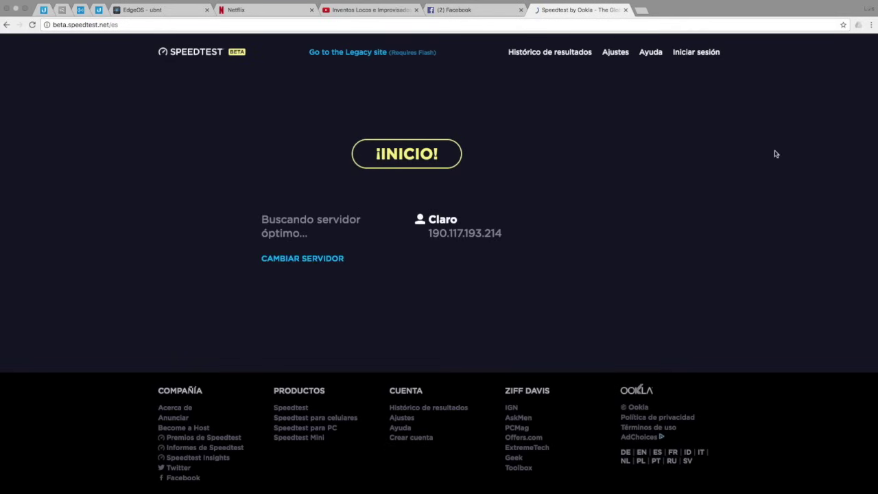
{"action": "left_click", "coordinate": [406, 154]}
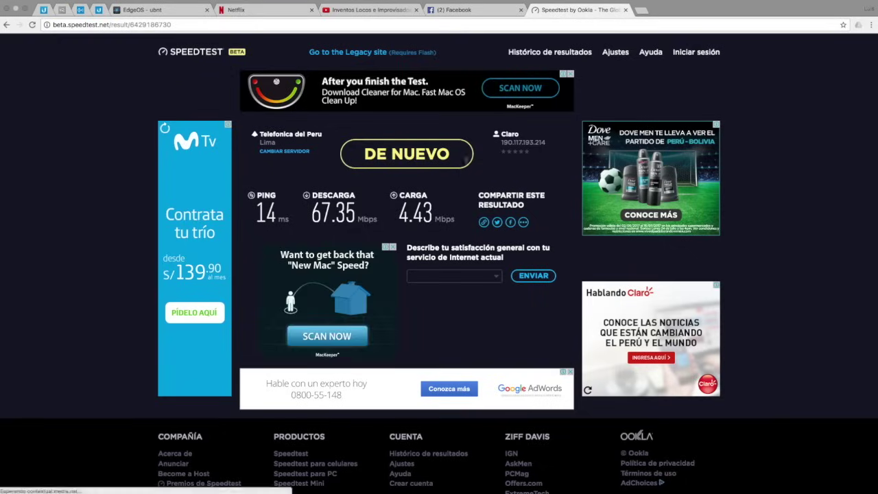
{"action": "left_click", "coordinate": [169, 12]}
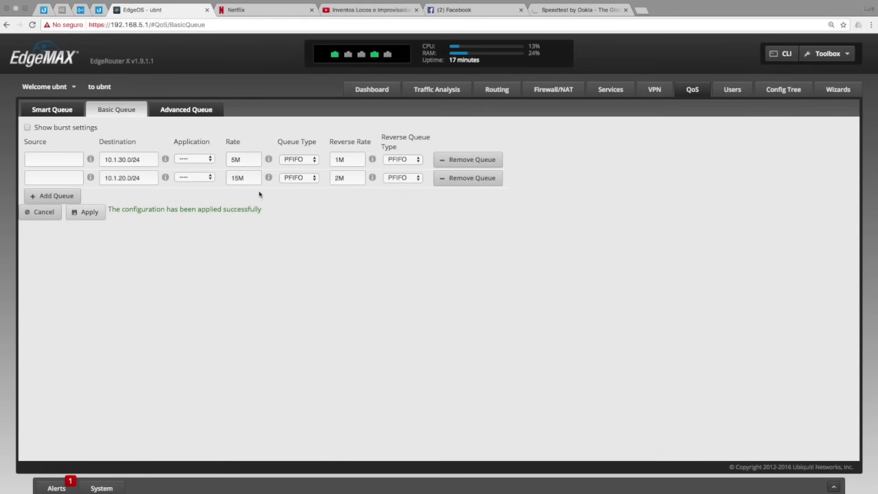
Step: Go to Firewall/NAT > Firewall Policies and start adding a new ruleset
{"action": "key", "text": "ctrl+Left"}
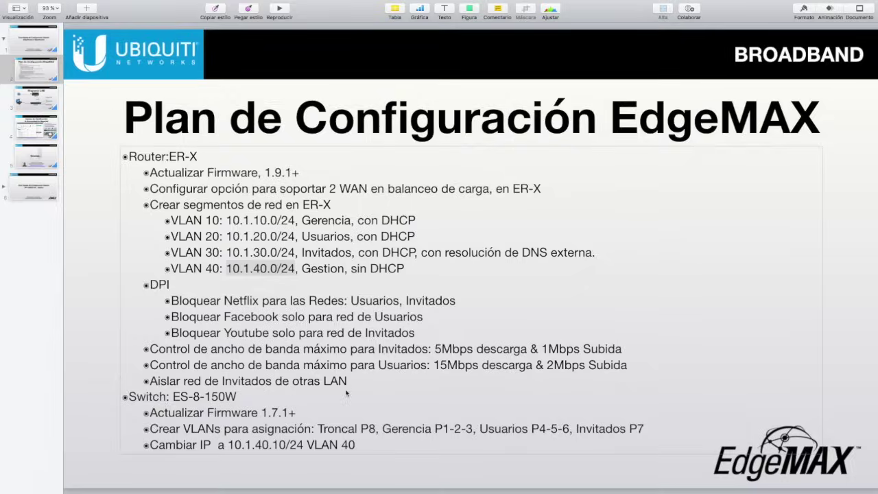
{"action": "key", "text": "ctrl+Right"}
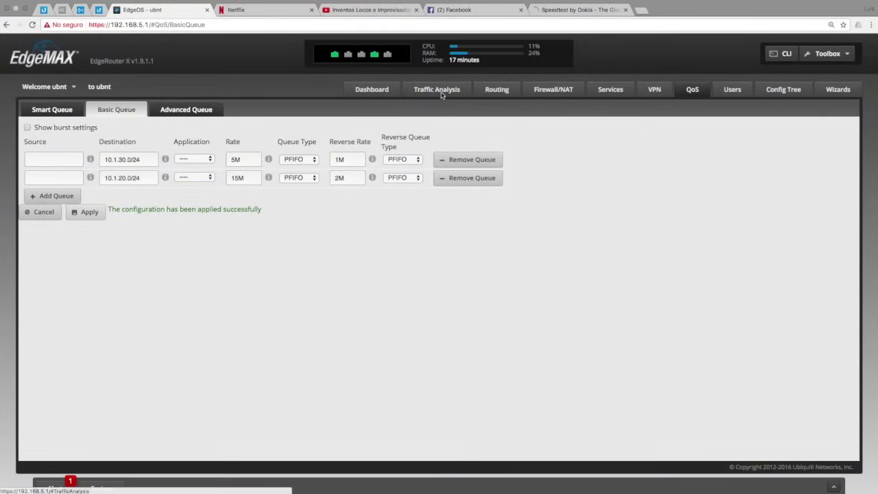
{"action": "left_click", "coordinate": [439, 92]}
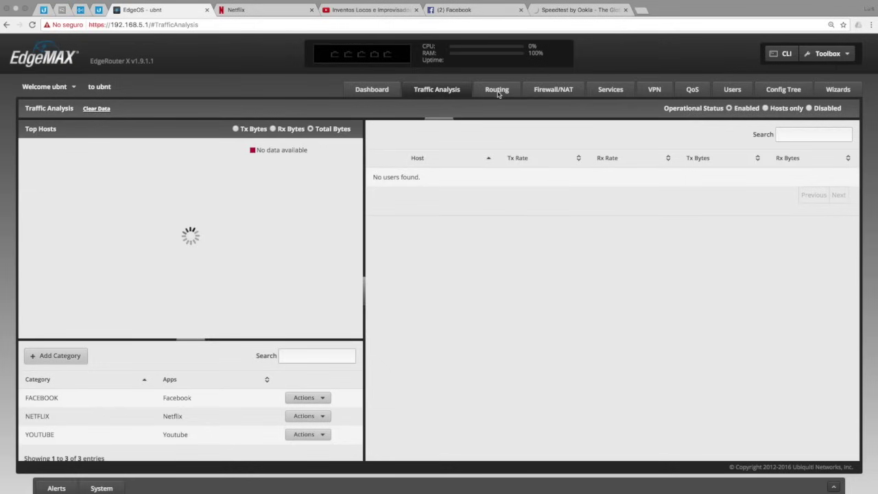
{"action": "left_click", "coordinate": [541, 91]}
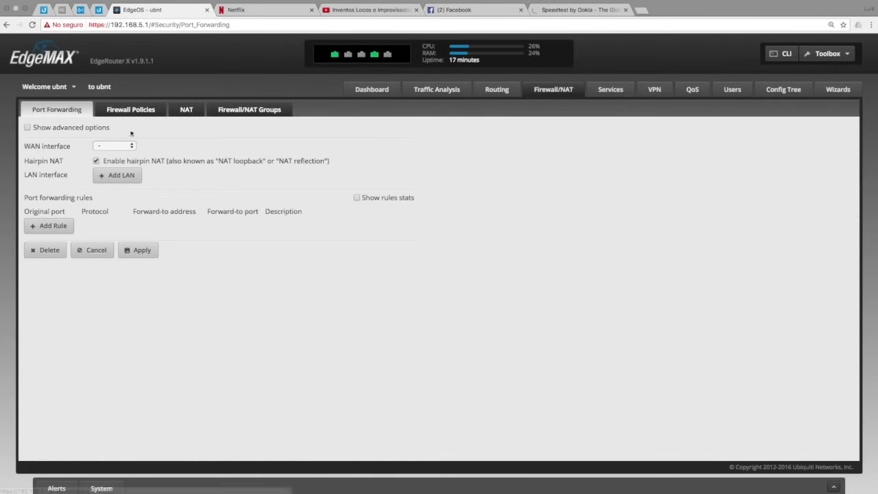
{"action": "left_click", "coordinate": [127, 114]}
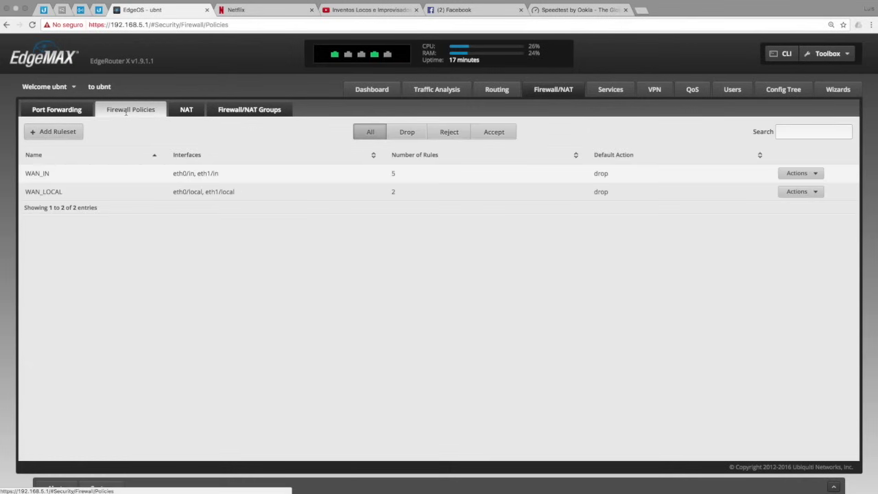
{"action": "left_click", "coordinate": [59, 132]}
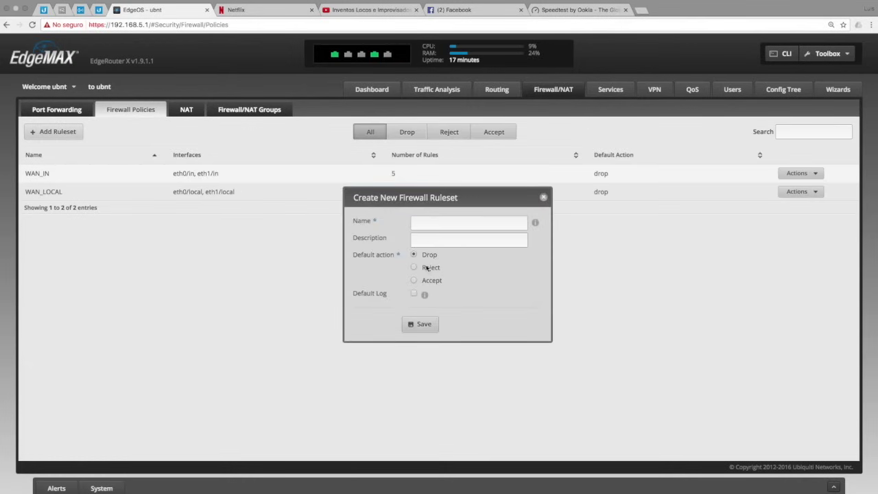
Step: Name the ruleset DROP_Invitados_LANs, keep default action drop, and save it
{"action": "left_click", "coordinate": [426, 227]}
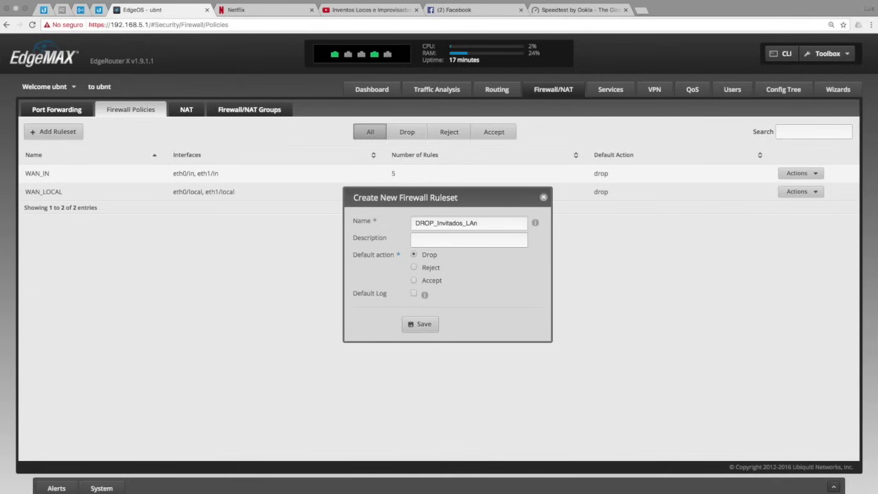
{"action": "left_click", "coordinate": [423, 324]}
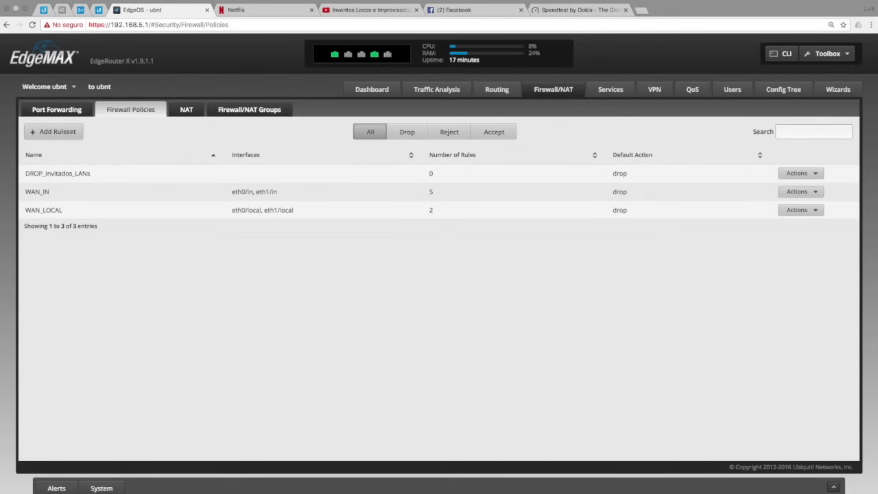
Step: Edit DROP_Invitados_LANs and assign it to interface switch0.30 in the local direction
{"action": "left_click", "coordinate": [803, 174]}
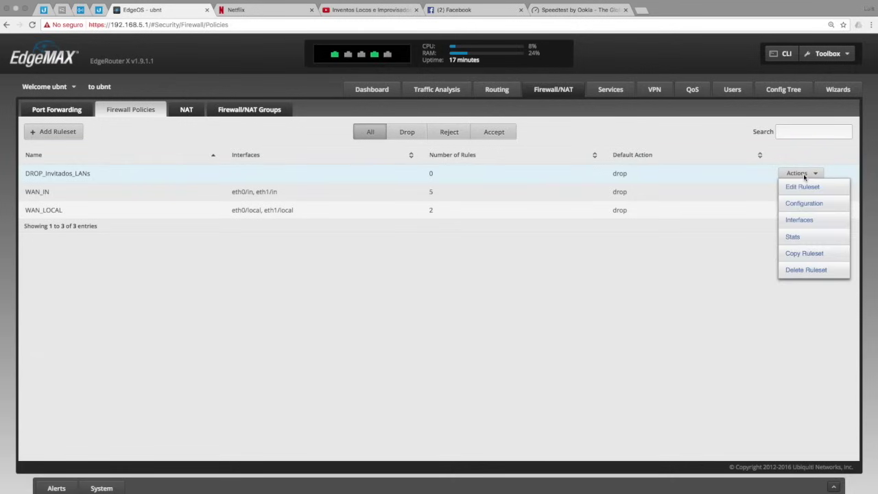
{"action": "left_click", "coordinate": [804, 185]}
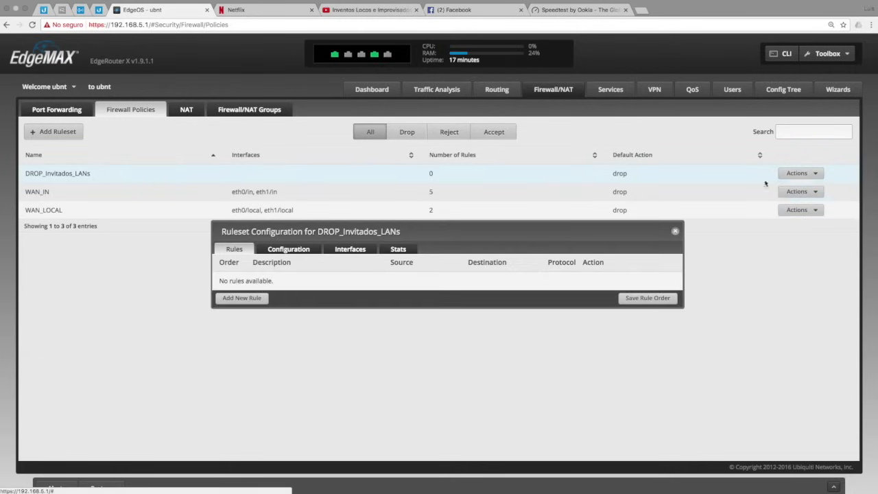
{"action": "left_click", "coordinate": [348, 251]}
{"action": "left_click", "coordinate": [307, 263]}
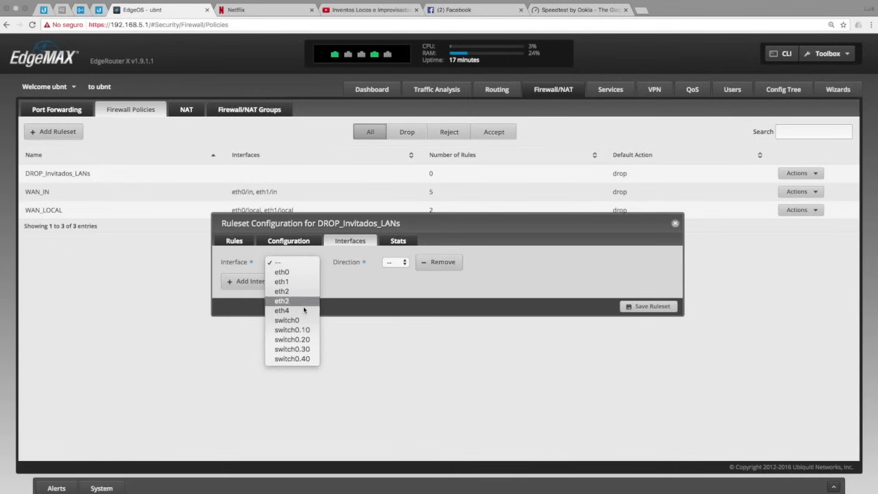
{"action": "left_click", "coordinate": [302, 350]}
{"action": "left_click", "coordinate": [391, 264]}
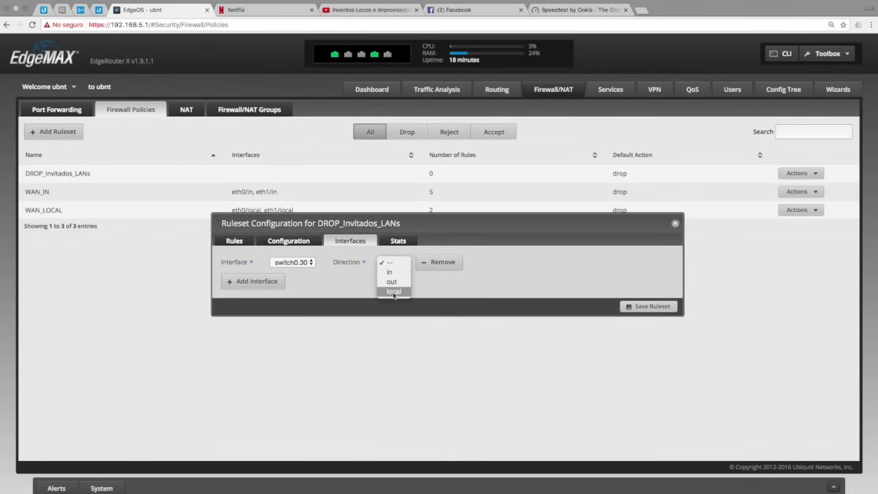
{"action": "left_click", "coordinate": [393, 292]}
Step: Save the switch0.30 local assignment and close the ruleset configuration window
{"action": "left_click", "coordinate": [295, 242]}
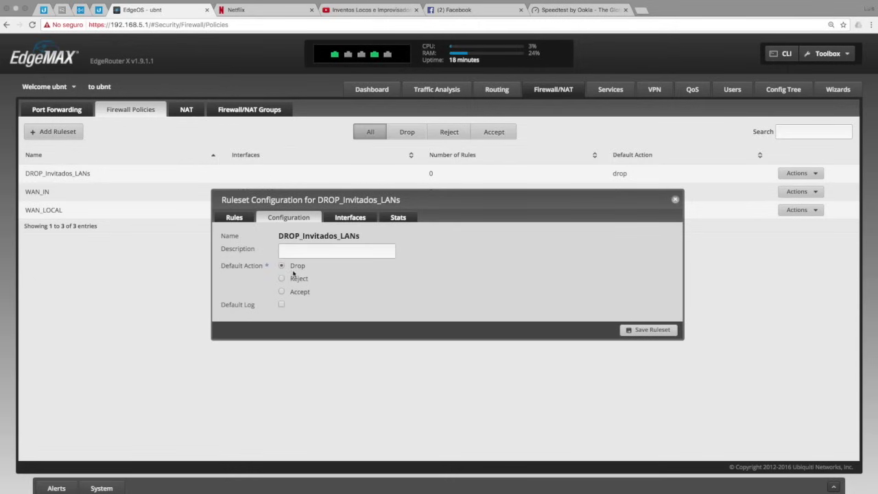
{"action": "left_click", "coordinate": [351, 219]}
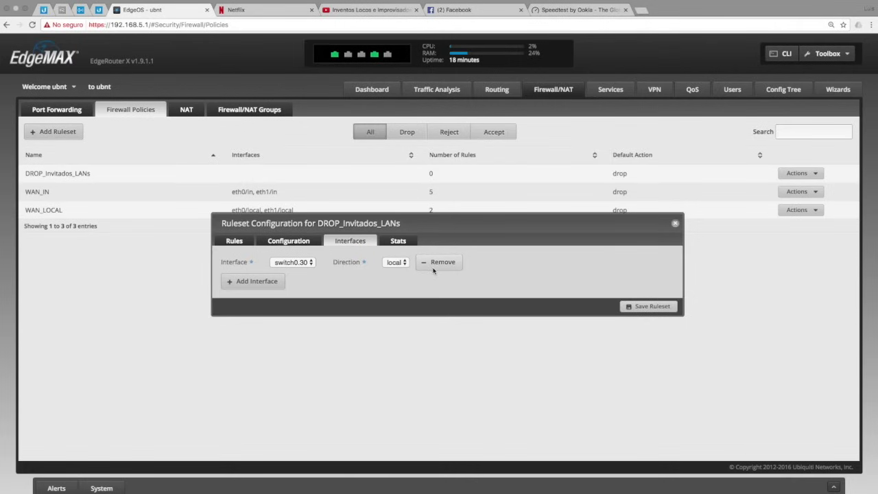
{"action": "left_click", "coordinate": [649, 307]}
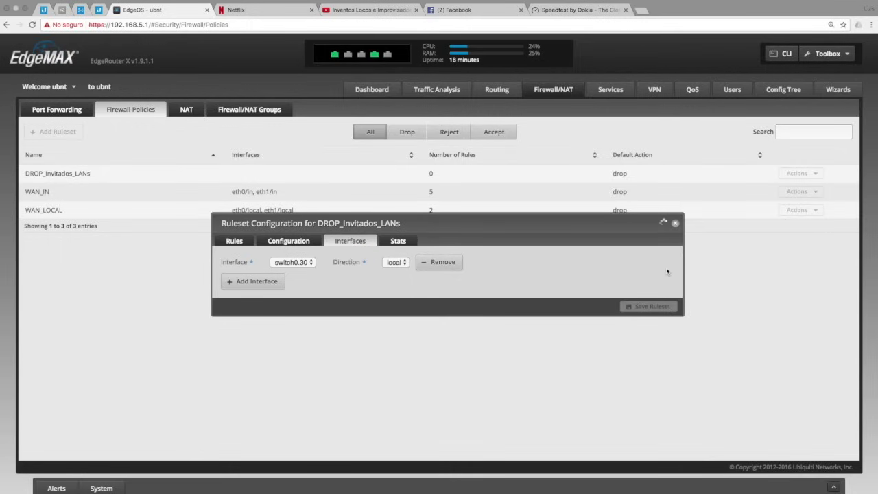
{"action": "left_click", "coordinate": [676, 223]}
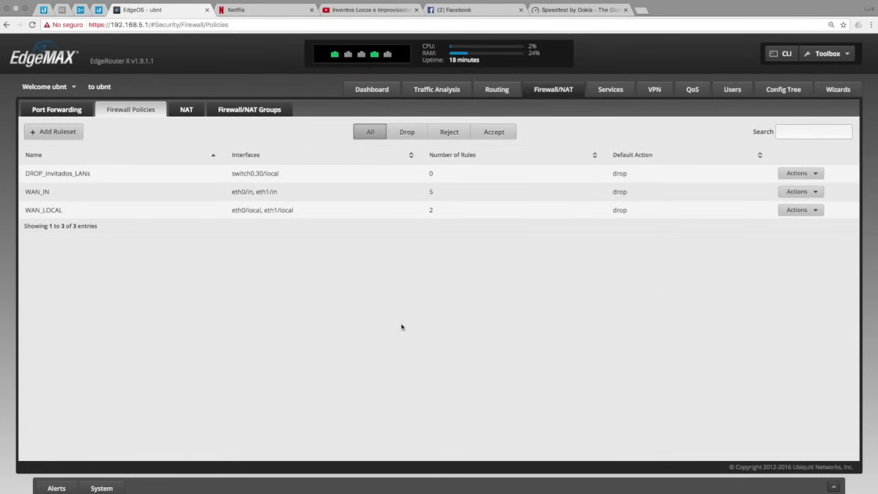
{"action": "key", "text": "ctrl+Left"}
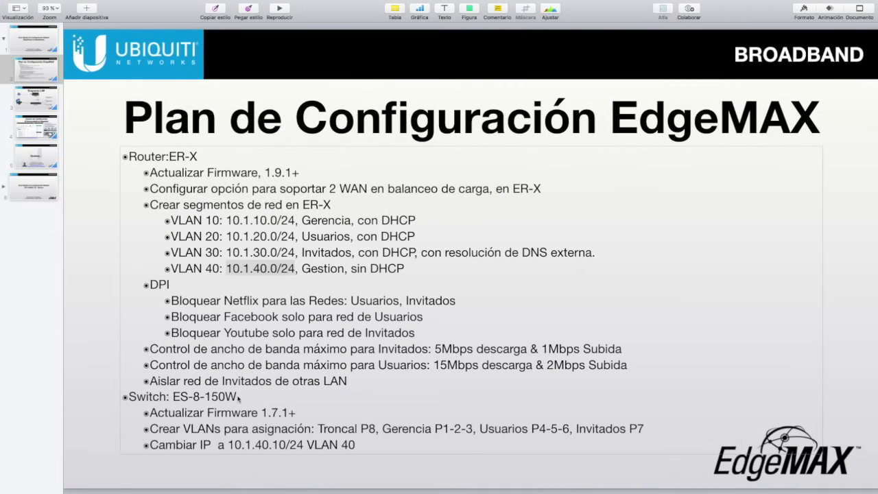
Step: Read the Plan de Configuración EdgeMAX slide, then go back to the network settings desktop
{"action": "key", "text": "ctrl+Left"}
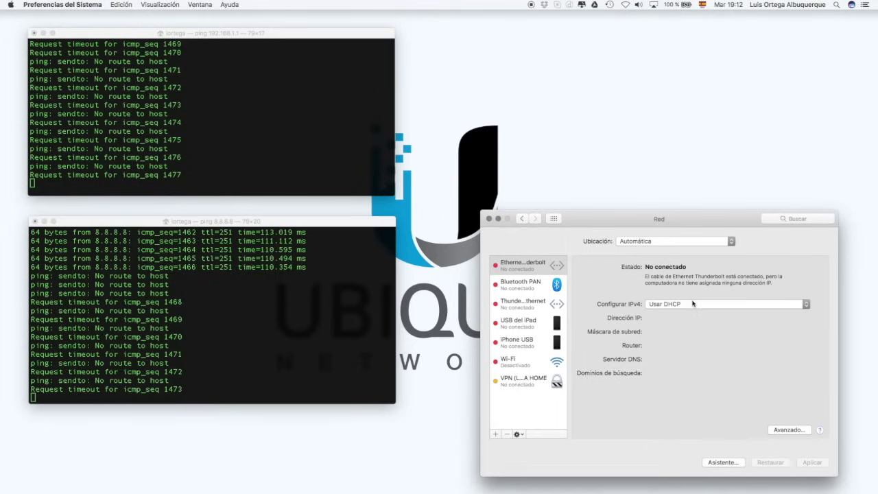
Step: Set Ethernet IPv4 manually to 192.168.1.5, mask 255.255.255.0, router 192.168.1.1, and apply
{"action": "left_click", "coordinate": [687, 304]}
{"action": "left_click", "coordinate": [680, 321]}
{"action": "left_click", "coordinate": [675, 304]}
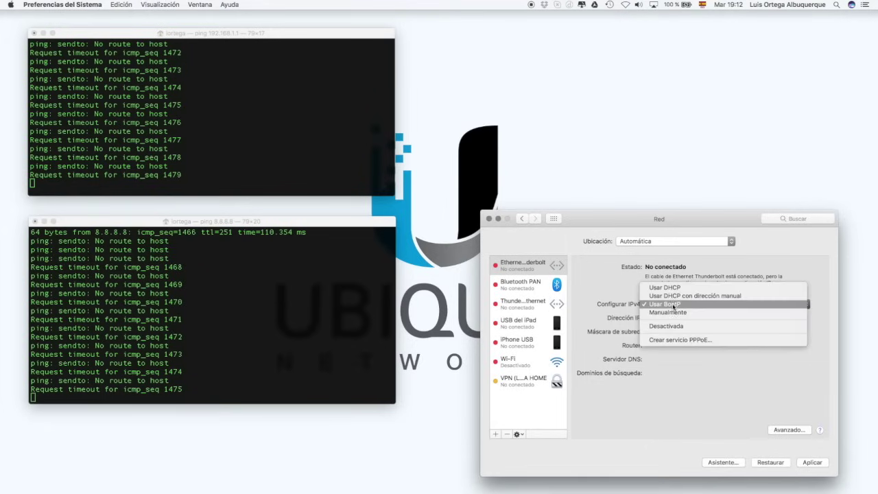
{"action": "left_click", "coordinate": [676, 312]}
{"action": "type", "text": "192.178"}
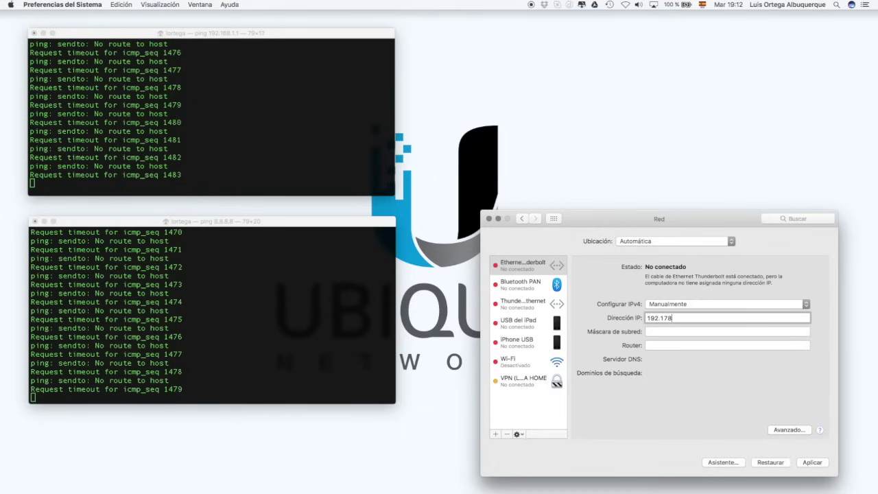
{"action": "key", "text": "BackSpace"}
{"action": "type", "text": "68.1.5"}
{"action": "key", "text": "Tab"}
{"action": "left_click", "coordinate": [804, 463]}
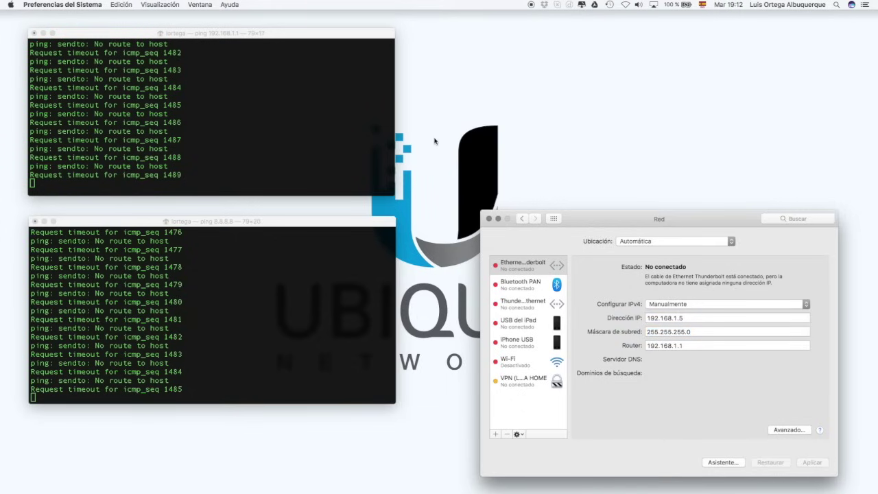
Step: Stop the failing ping in Terminal and ping 192.168.1.2 instead
{"action": "left_click", "coordinate": [243, 69]}
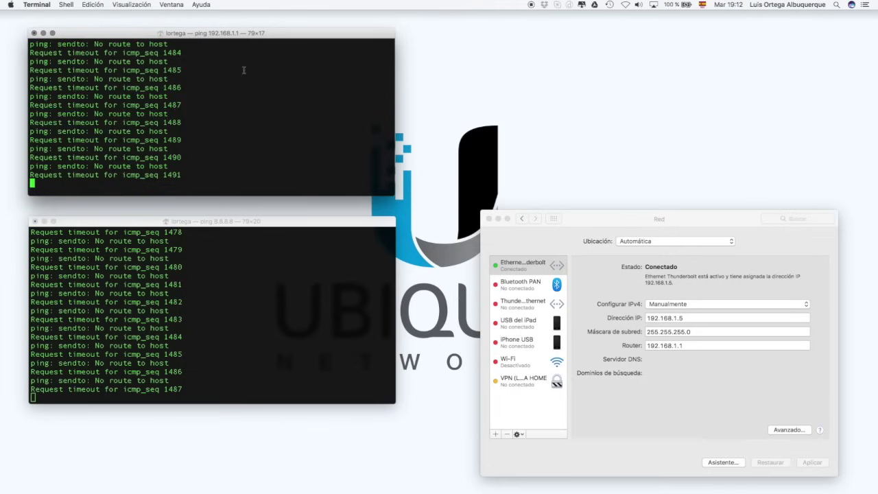
{"action": "key", "text": "ctrl+c"}
{"action": "key", "text": "Up"}
{"action": "key", "text": "BackSpace"}
{"action": "type", "text": "2"}
{"action": "key", "text": "Return"}
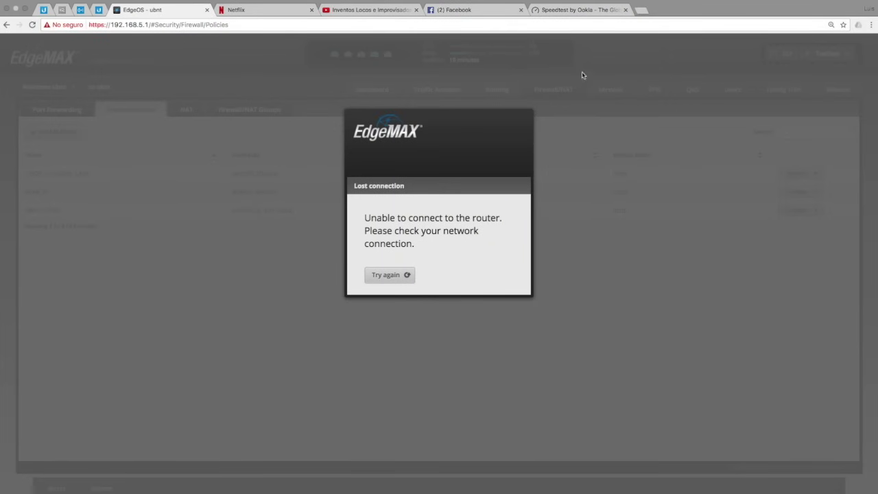
Step: Open a new tab beside EdgeOS and load the switch page at 192.168.1.2
{"action": "left_click", "coordinate": [640, 10]}
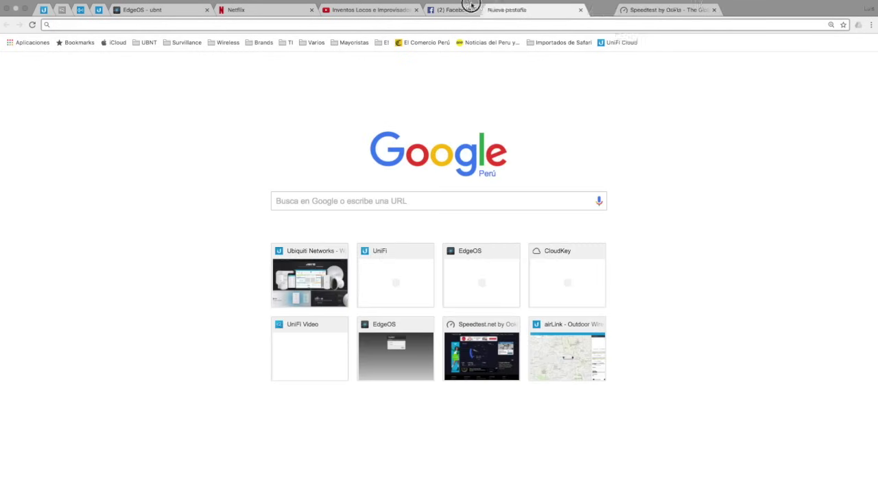
{"action": "left_click_drag", "start_coordinate": [659, 9], "coordinate": [235, 3]}
{"action": "type", "text": "192"}
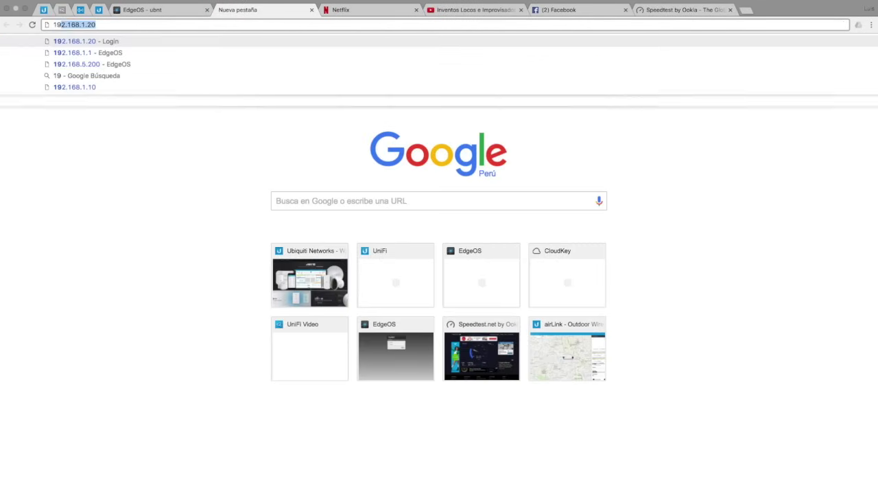
{"action": "type", "text": ".168.1.2"}
{"action": "key", "text": "Return"}
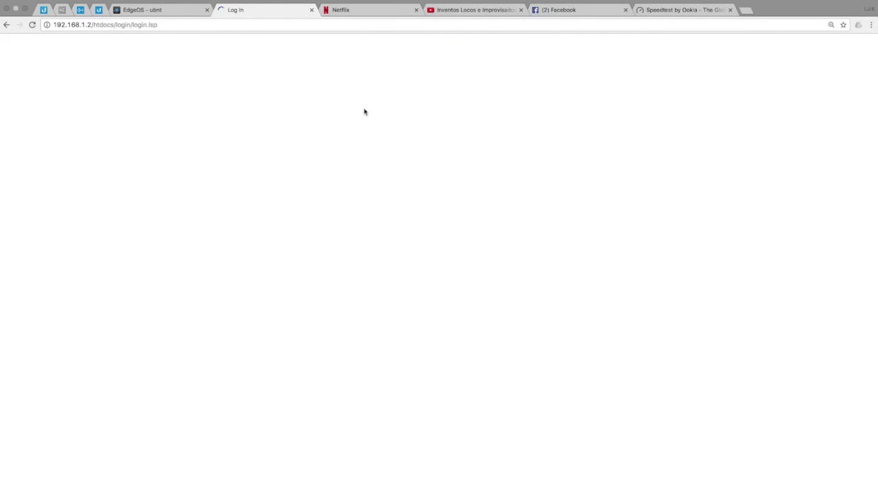
Step: Sign in with the switch's user name and password, accepting the licence terms
{"action": "type", "text": "ubnt"}
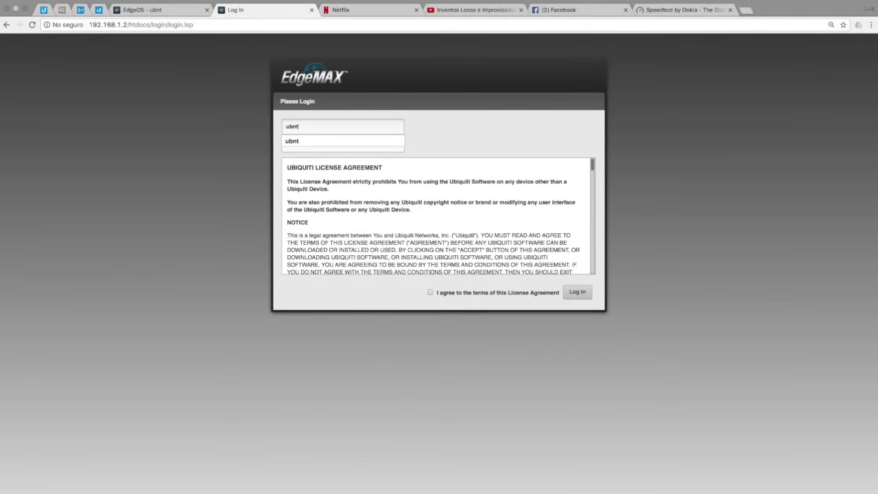
{"action": "key", "text": "Tab"}
{"action": "type", "text": "u"}
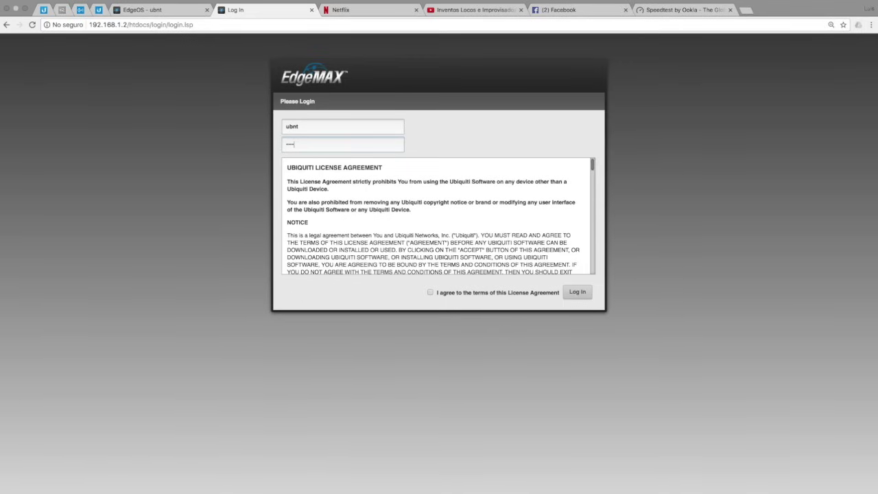
{"action": "left_click", "coordinate": [431, 293]}
{"action": "left_click", "coordinate": [570, 295]}
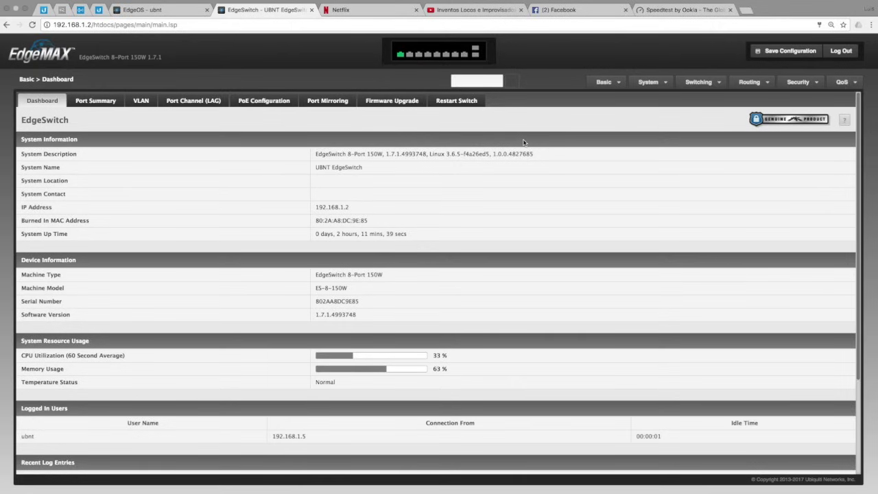
Step: Search the switch settings for 'port', then close the results and clear the search
{"action": "left_click", "coordinate": [480, 83]}
{"action": "type", "text": "port"}
{"action": "left_click", "coordinate": [511, 81]}
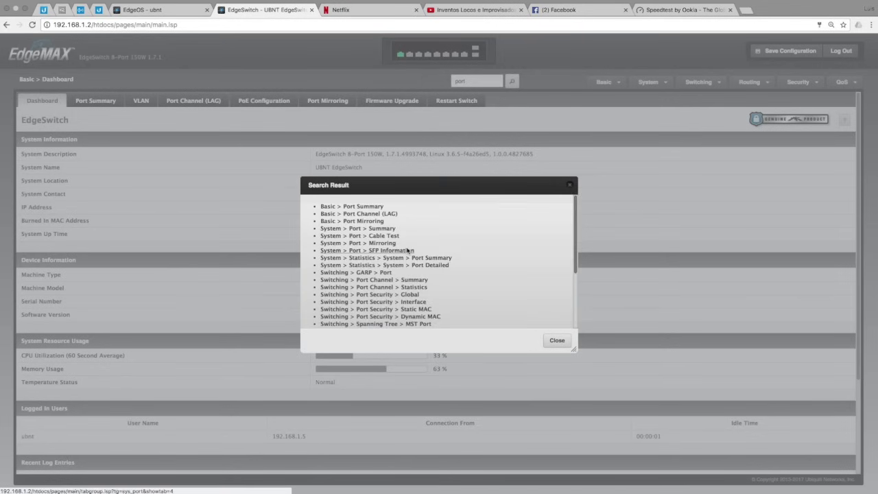
{"action": "scroll", "coordinate": [407, 251], "scroll_direction": "down", "scroll_amount": 5}
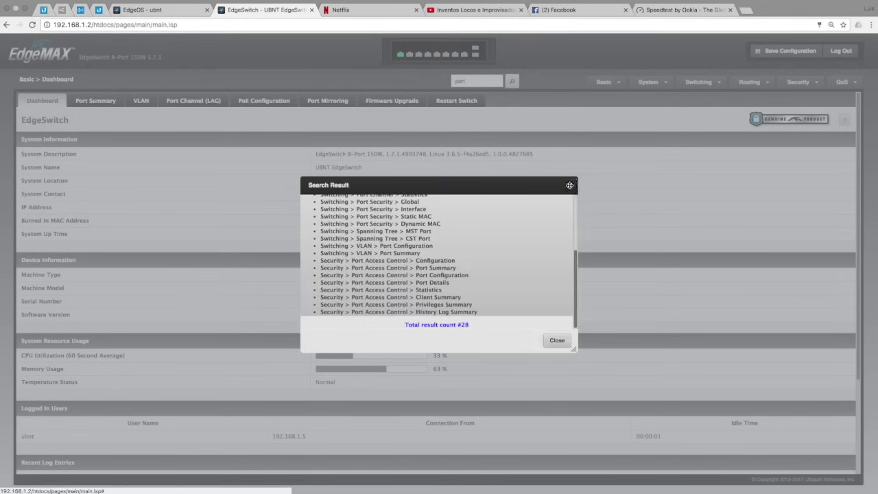
{"action": "left_click", "coordinate": [569, 185]}
{"action": "key", "text": "BackSpace"}
{"action": "key", "text": "BackSpace"}
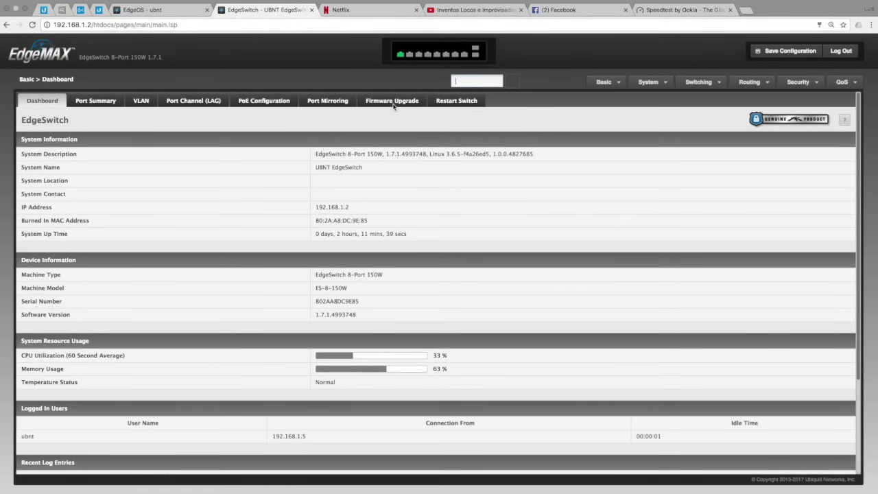
Step: Go to System > Firmware > Configuration and Upgrade
{"action": "left_click", "coordinate": [666, 83]}
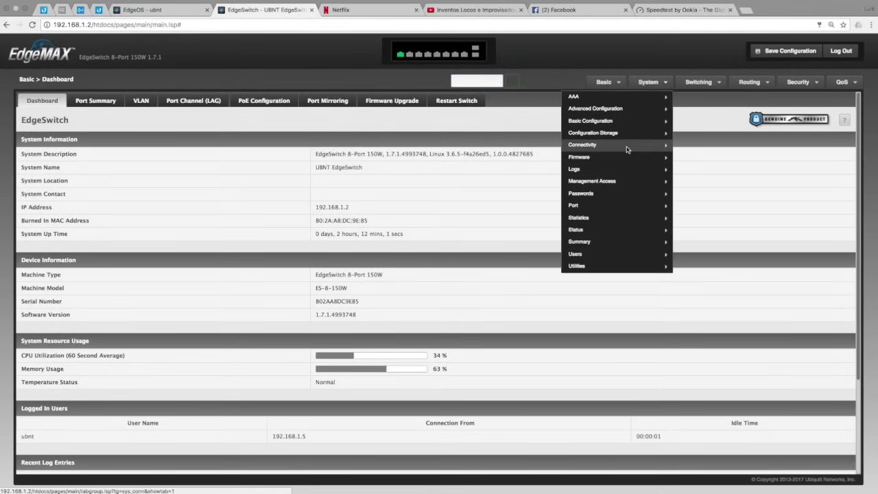
{"action": "mouse_move", "coordinate": [621, 157]}
{"action": "left_click", "coordinate": [684, 171]}
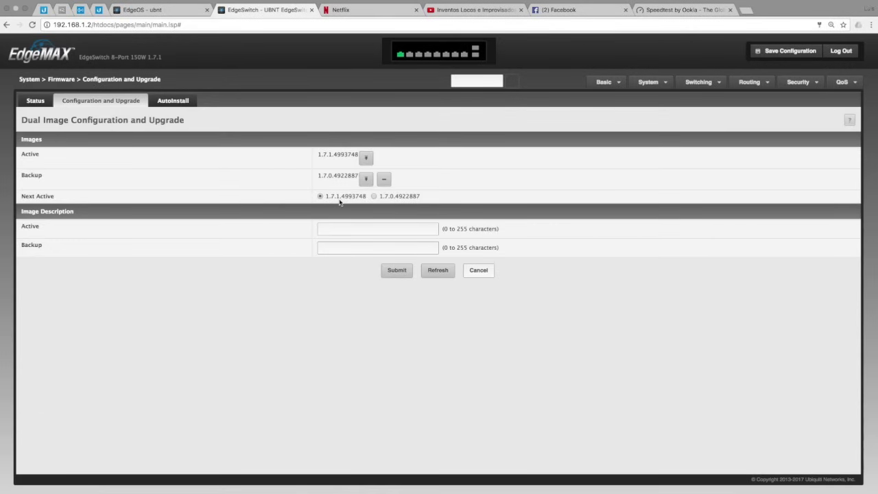
Step: Upload the 1.7.1.4993748 .stk firmware into the backup slot and submit it as next active image
{"action": "left_click", "coordinate": [374, 197]}
{"action": "left_click", "coordinate": [365, 179]}
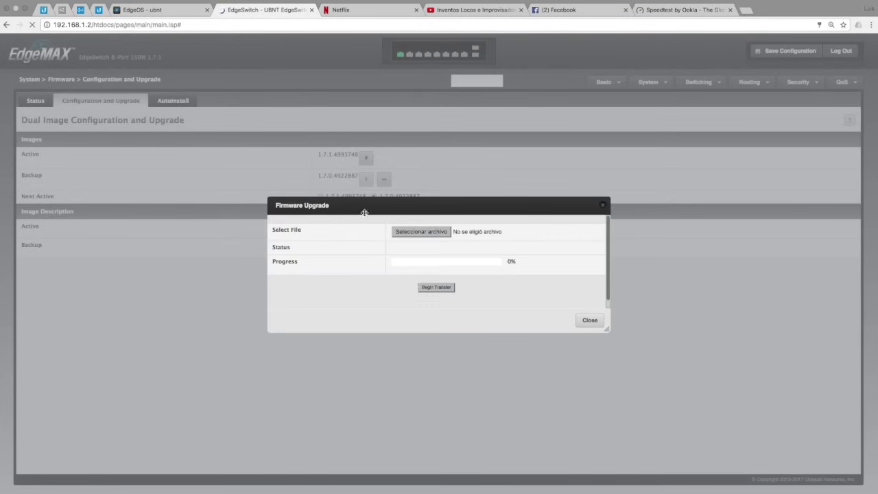
{"action": "left_click", "coordinate": [423, 233]}
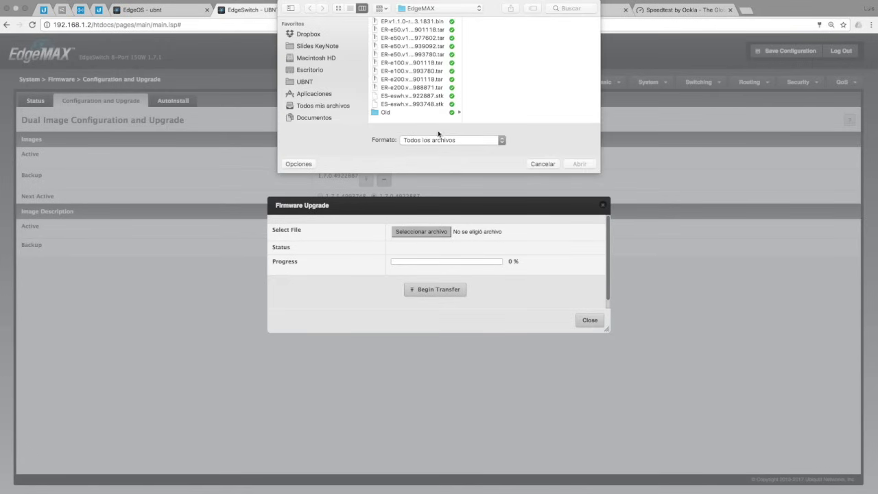
{"action": "left_click", "coordinate": [408, 96]}
{"action": "left_click", "coordinate": [411, 104]}
{"action": "left_click", "coordinate": [579, 165]}
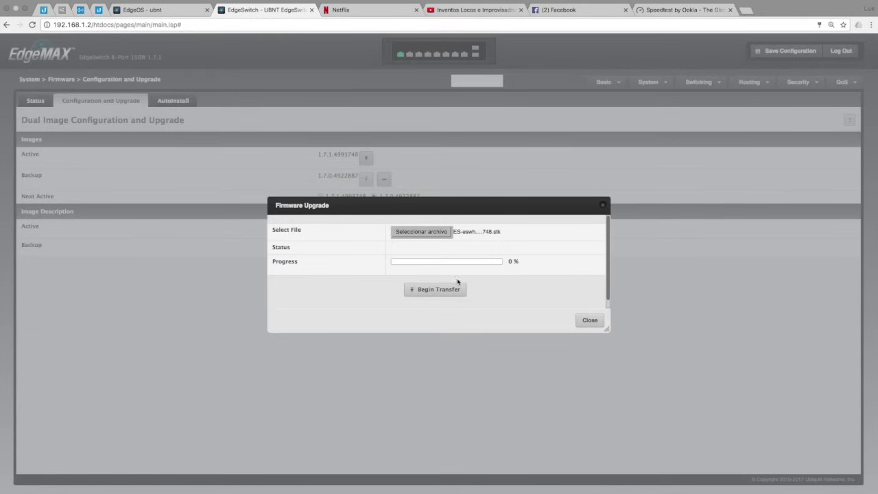
{"action": "left_click", "coordinate": [436, 290]}
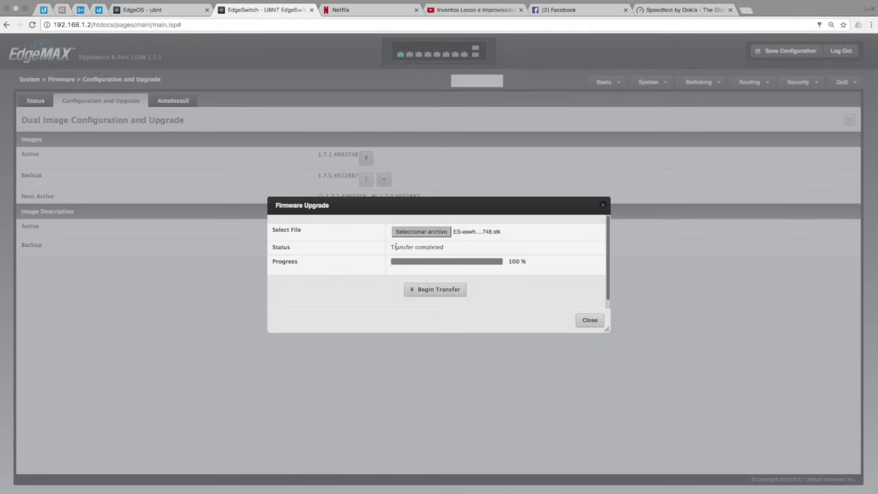
{"action": "left_click", "coordinate": [589, 320]}
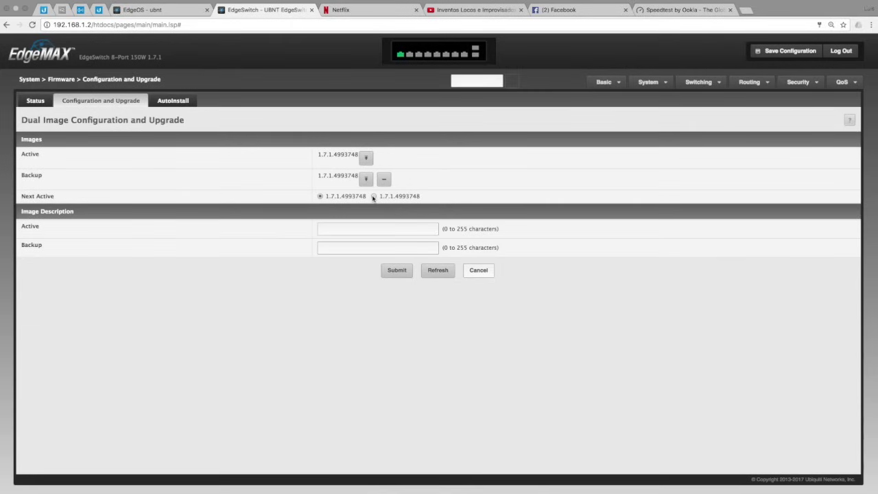
{"action": "left_click", "coordinate": [374, 196]}
{"action": "left_click", "coordinate": [396, 270]}
Step: Restart the switch with a core dump from System > Utilities > Restart Switch
{"action": "left_click", "coordinate": [660, 82]}
{"action": "mouse_move", "coordinate": [611, 267]}
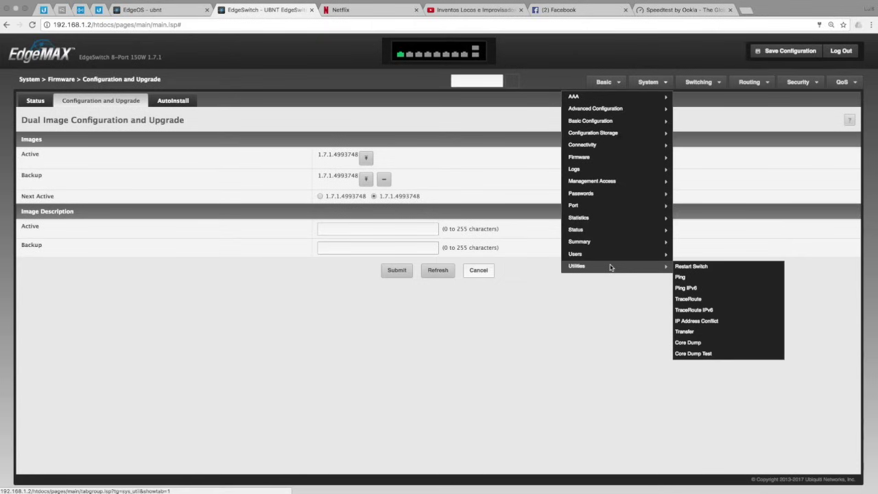
{"action": "left_click", "coordinate": [722, 268]}
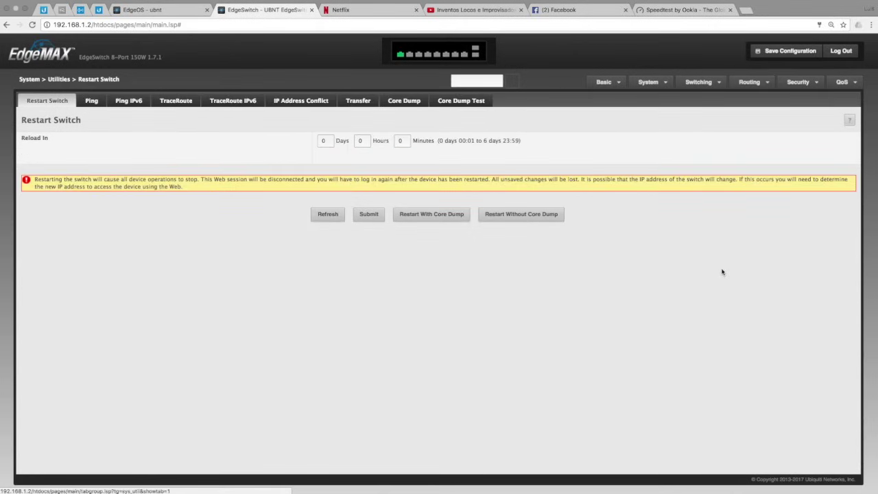
{"action": "left_click", "coordinate": [439, 218]}
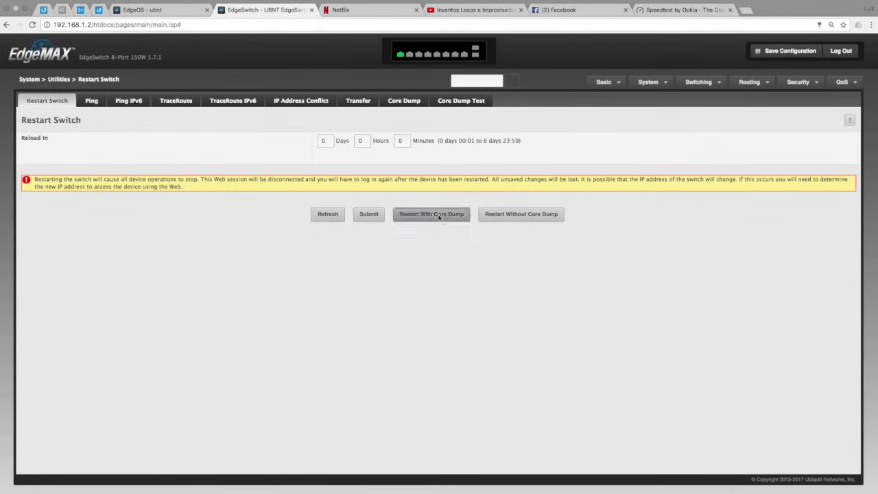
{"action": "left_click", "coordinate": [509, 304]}
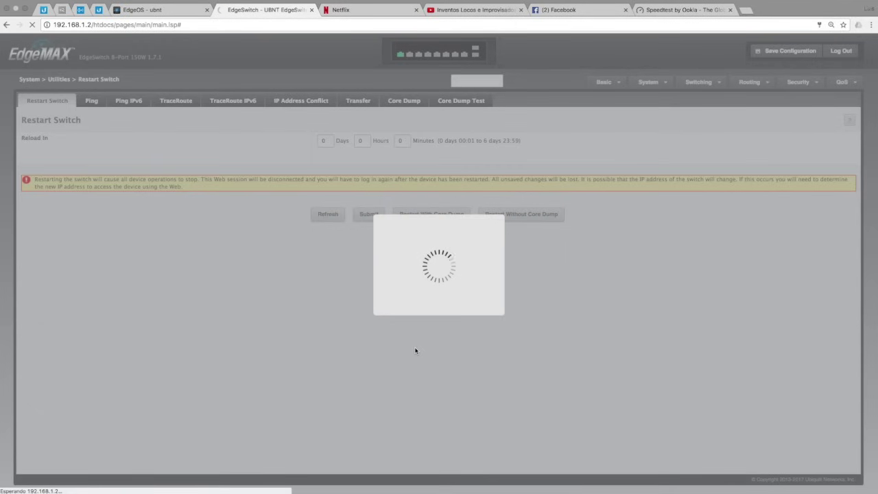
{"action": "key", "text": "ctrl+Left"}
{"action": "key", "text": "ctrl+Left"}
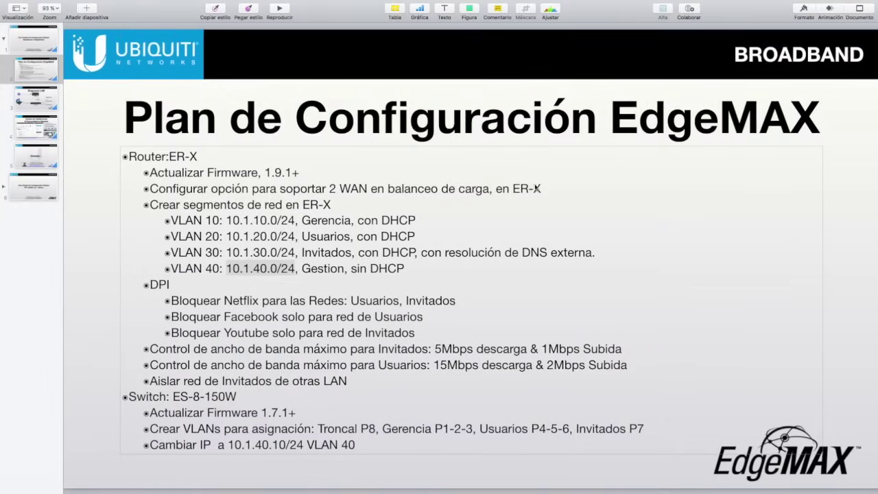
Step: Reload the switch page, dismiss the inactivity notice and log back in with the switch credentials
{"action": "key", "text": "ctrl+Right"}
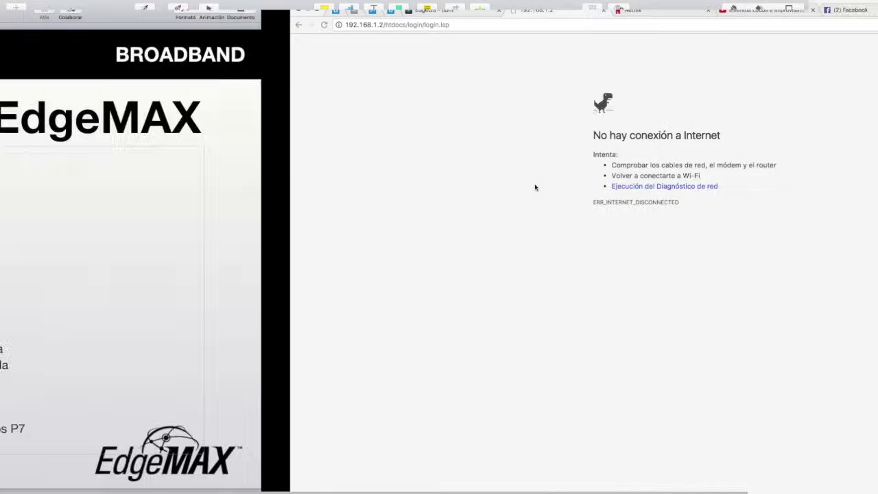
{"action": "left_click", "coordinate": [31, 26]}
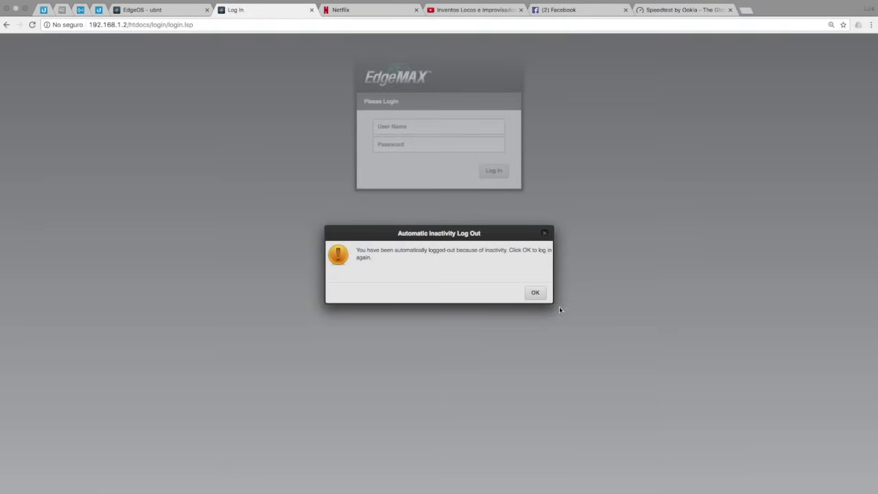
{"action": "left_click", "coordinate": [534, 294]}
{"action": "left_click", "coordinate": [407, 127]}
{"action": "type", "text": "ubnt"}
{"action": "key", "text": "Tab"}
{"action": "type", "text": "ubnt"}
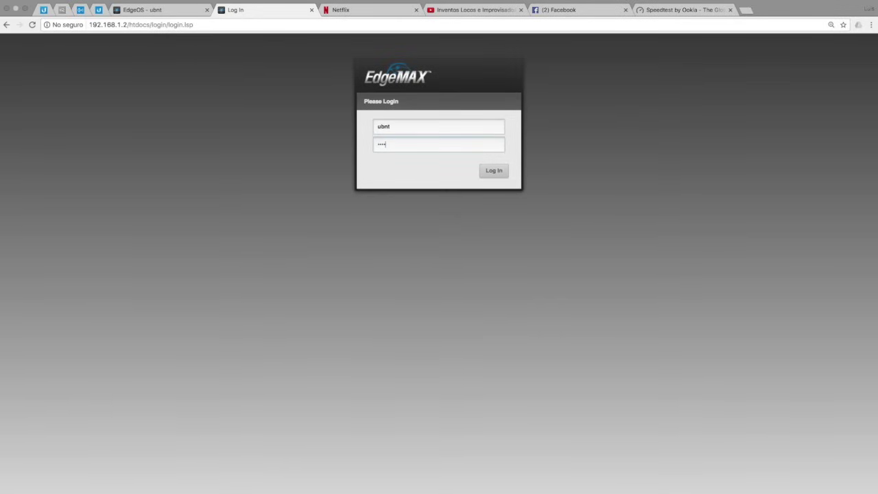
{"action": "key", "text": "Return"}
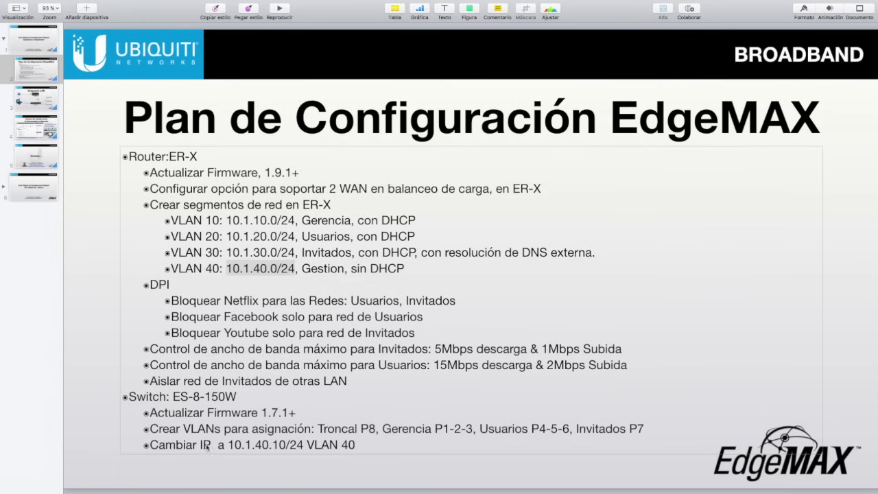
Step: In the VLAN setup page, add VLANs 10, 20, 30 and 40
{"action": "key", "text": "ctrl+Right"}
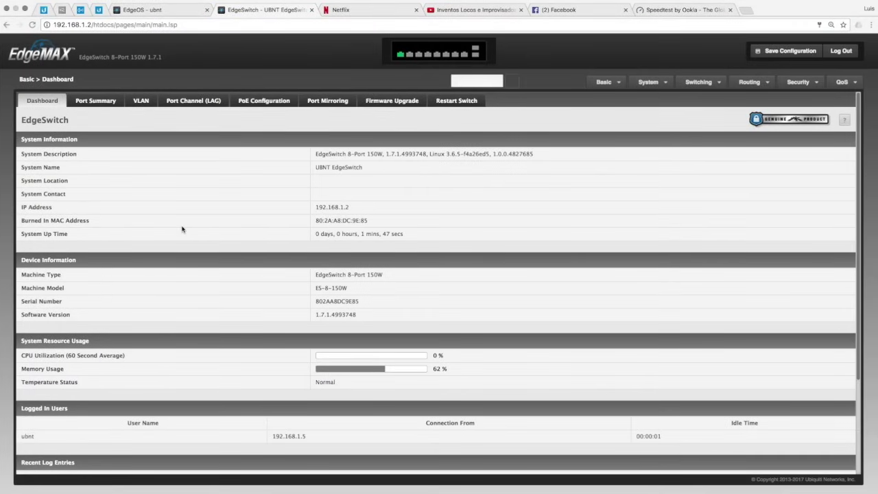
{"action": "left_click", "coordinate": [141, 101]}
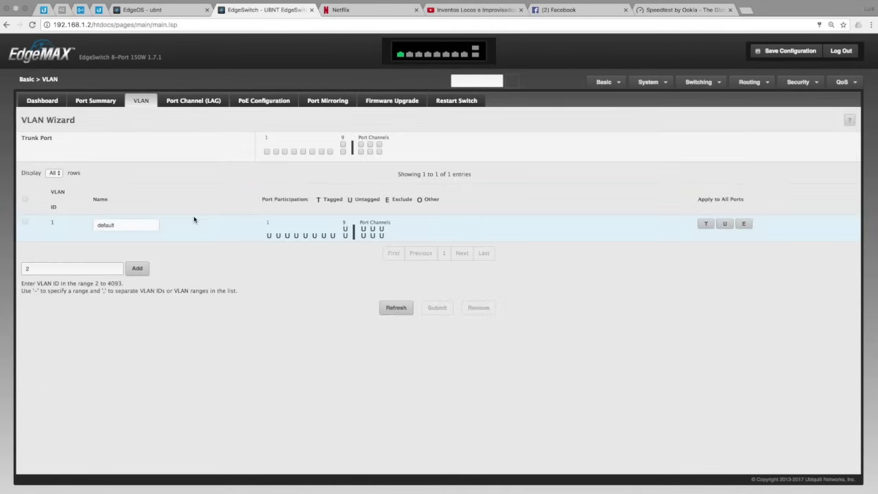
{"action": "left_click", "coordinate": [61, 269]}
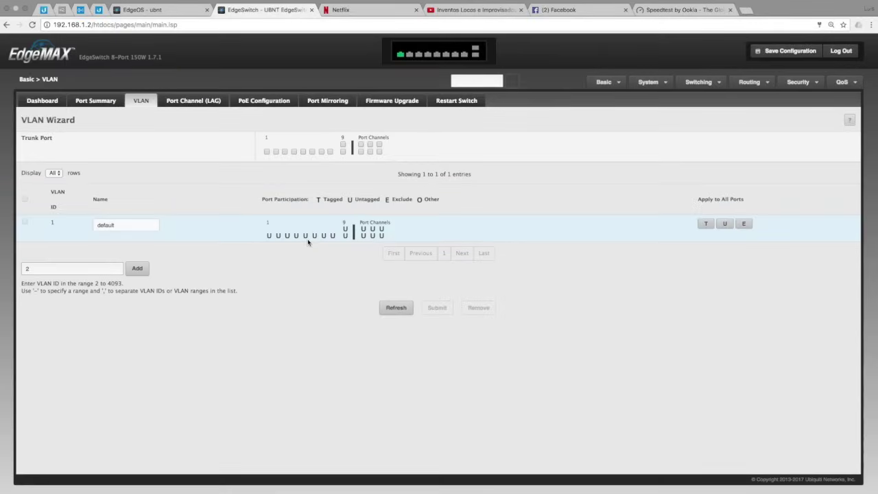
{"action": "left_click", "coordinate": [58, 272]}
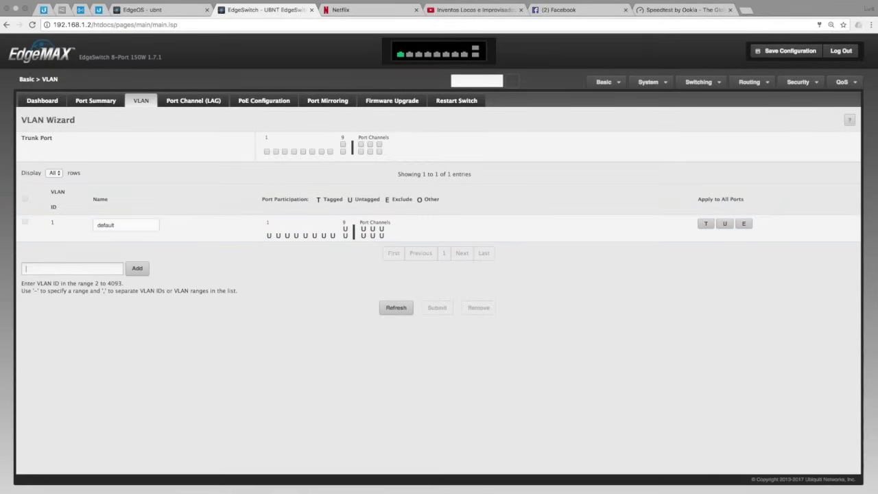
{"action": "type", "text": "10"}
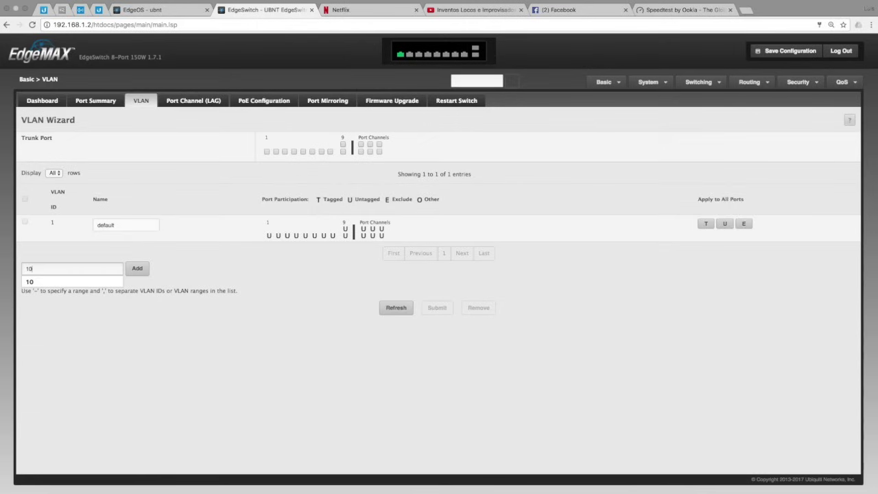
{"action": "key", "text": "Return"}
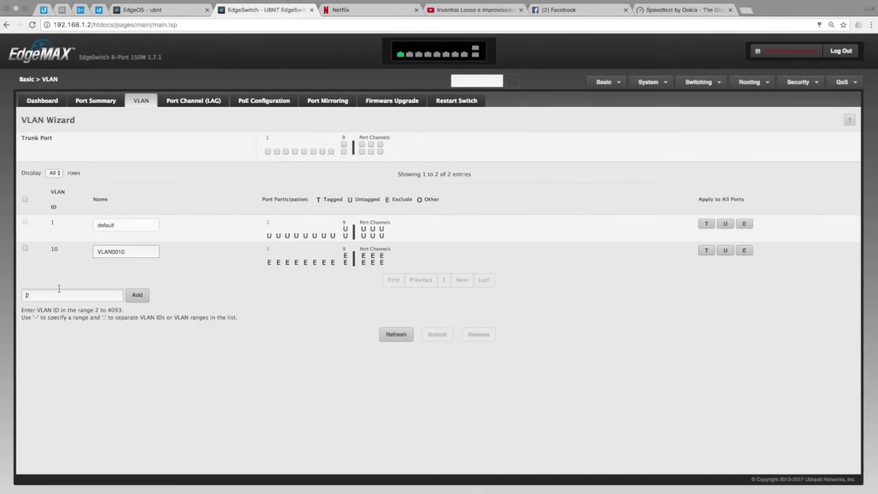
{"action": "left_click", "coordinate": [138, 295]}
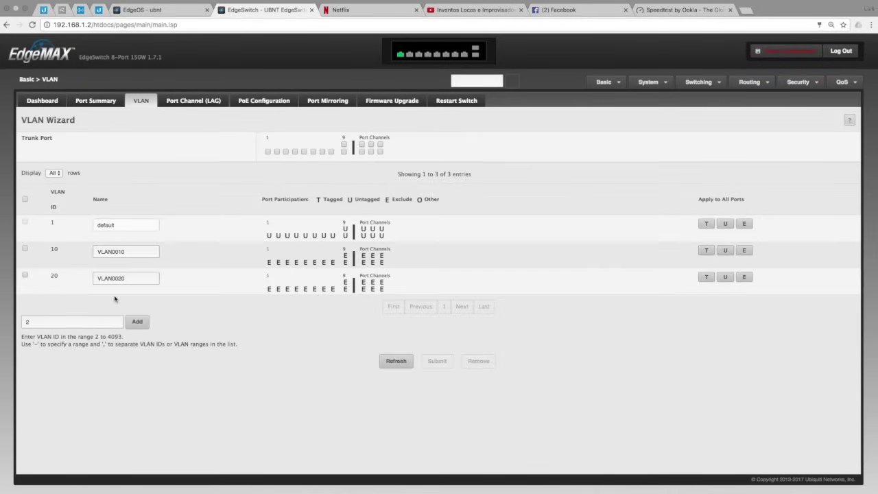
{"action": "left_click", "coordinate": [60, 318]}
{"action": "type", "text": "30"}
{"action": "left_click", "coordinate": [132, 322]}
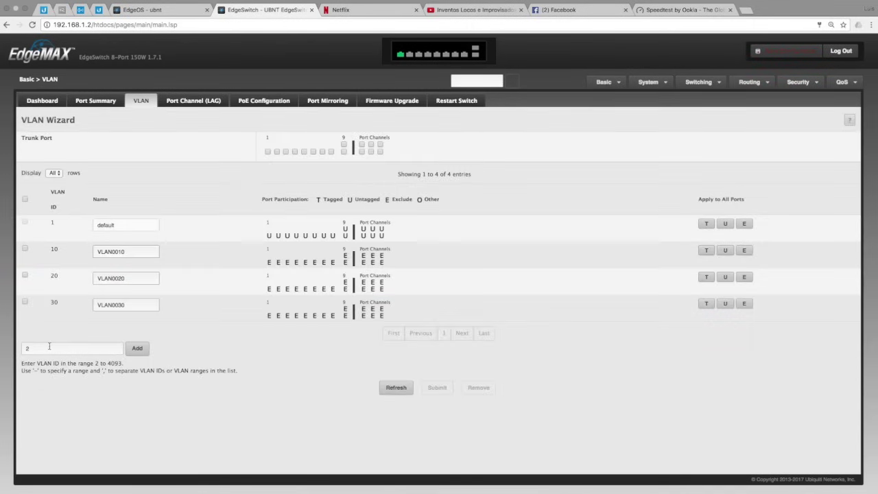
{"action": "left_click", "coordinate": [48, 346]}
{"action": "type", "text": "40"}
{"action": "left_click", "coordinate": [139, 351]}
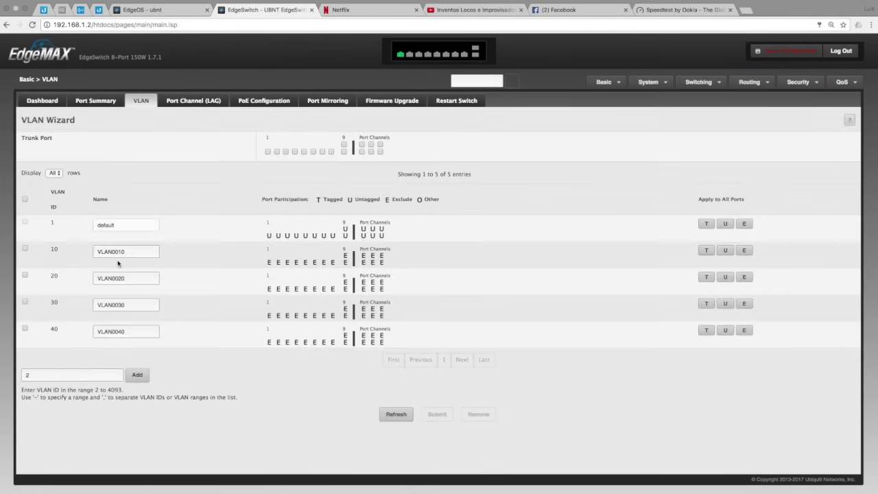
Step: Name VLANs 10, 20, 30 and 40 Gerencia, Usuarios, Invitados and gestion
{"action": "left_click_drag", "start_coordinate": [134, 252], "coordinate": [94, 251]}
{"action": "type", "text": "Gerencia"}
{"action": "left_click_drag", "start_coordinate": [132, 278], "coordinate": [94, 278]}
{"action": "type", "text": "us"}
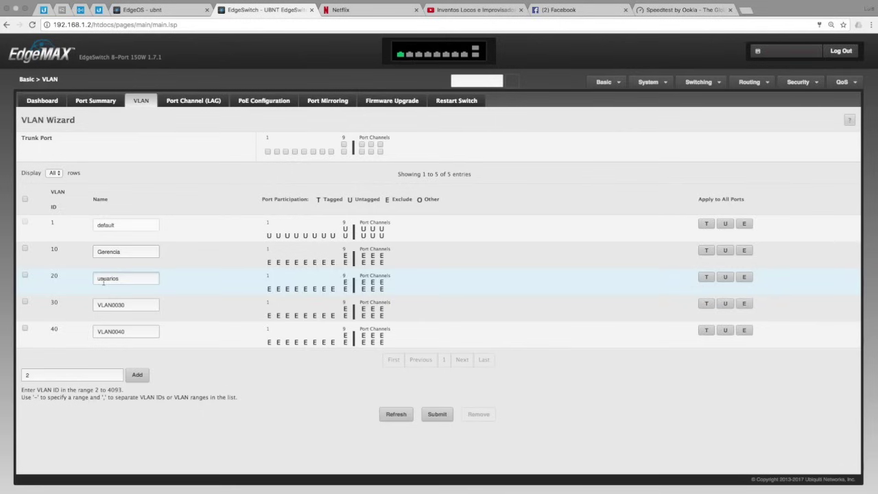
{"action": "type", "text": "uarios"}
{"action": "left_click_drag", "start_coordinate": [136, 305], "coordinate": [83, 303]}
{"action": "type", "text": "Invitados"}
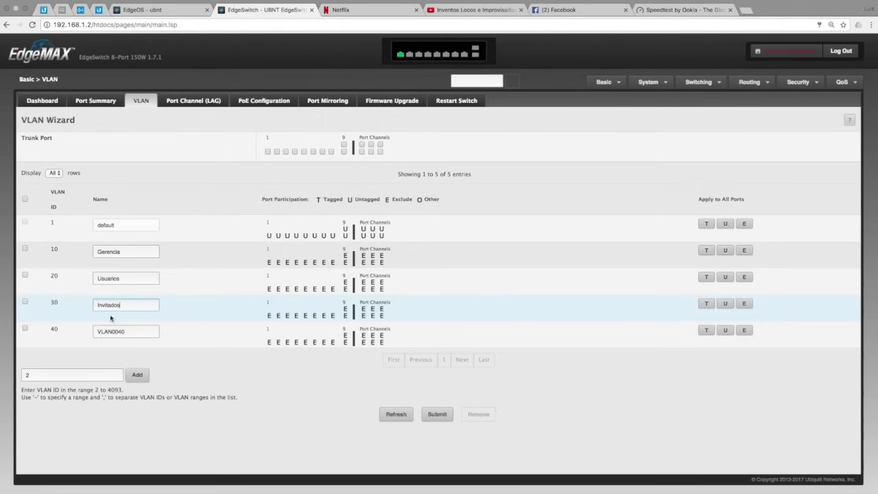
{"action": "left_click_drag", "start_coordinate": [138, 331], "coordinate": [53, 323]}
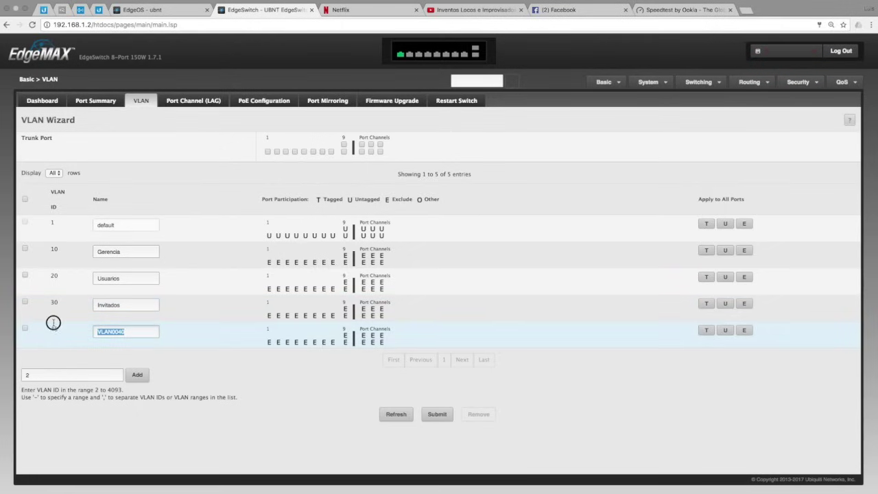
{"action": "type", "text": "gestion"}
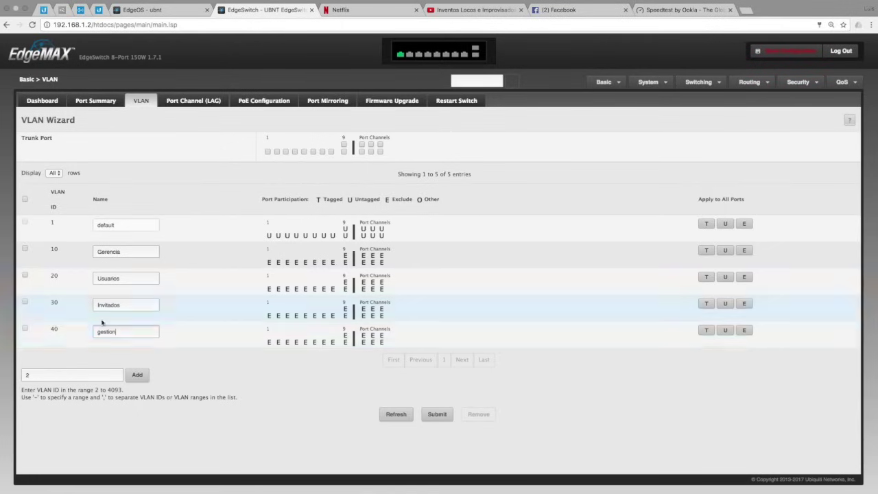
{"action": "left_click", "coordinate": [25, 328]}
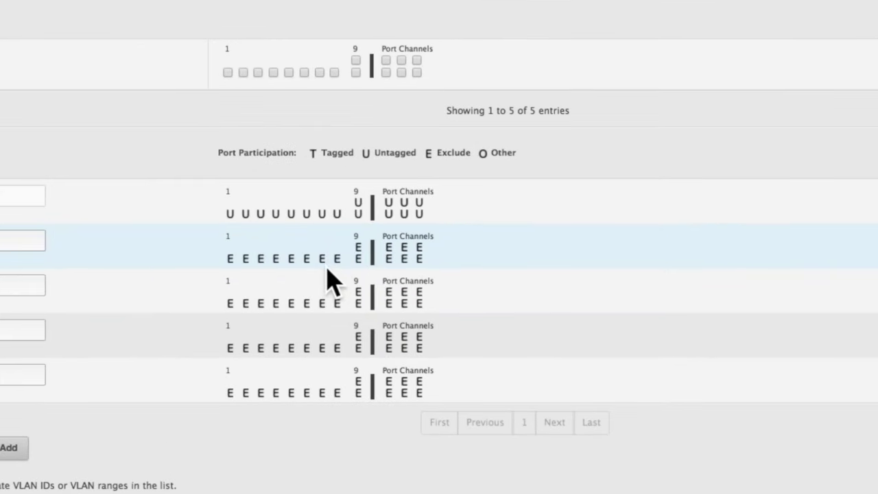
Step: Exclude ports 2 through 8 from the default VLAN 1
{"action": "left_click", "coordinate": [337, 213]}
{"action": "left_click", "coordinate": [321, 213]}
{"action": "left_click", "coordinate": [307, 214]}
{"action": "left_click", "coordinate": [291, 214]}
{"action": "left_click", "coordinate": [276, 213]}
{"action": "left_click", "coordinate": [261, 213]}
{"action": "left_click", "coordinate": [245, 213]}
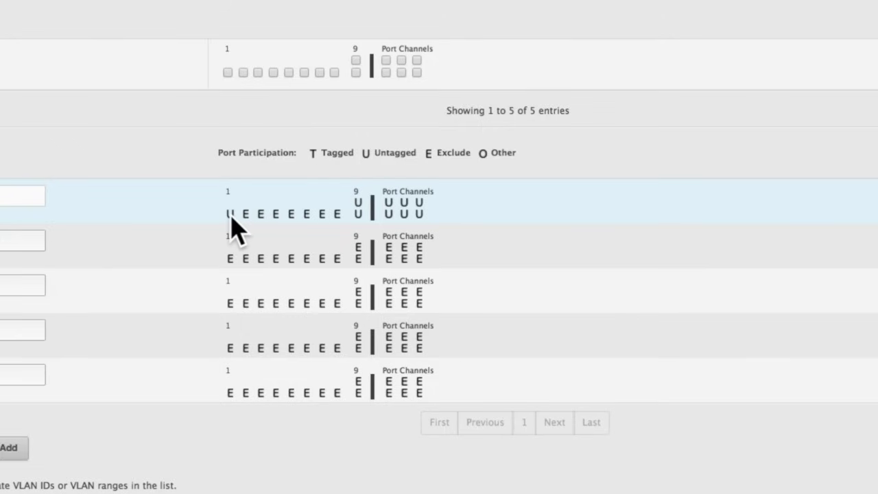
{"action": "mouse_move", "coordinate": [231, 215]}
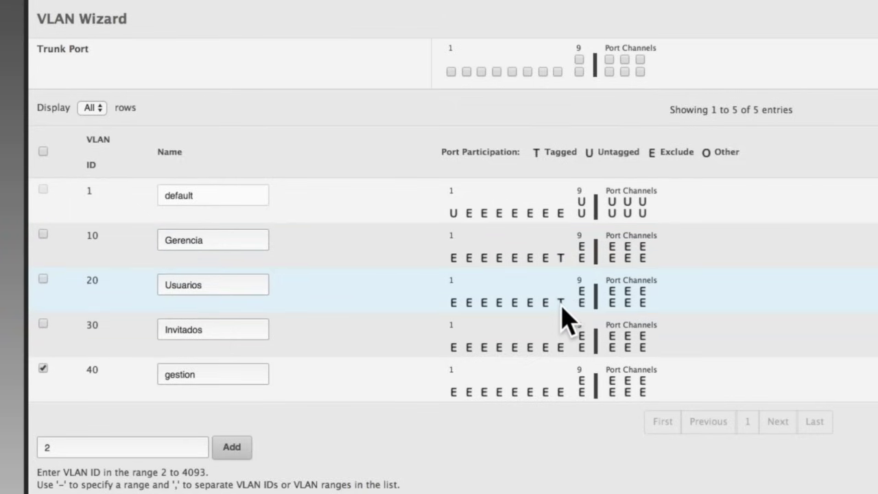
Step: Tag port 8 on VLANs 30 and 40; untag port 7 in 30, ports 4–6 in 20, port 3 in 10
{"action": "left_click", "coordinate": [561, 347]}
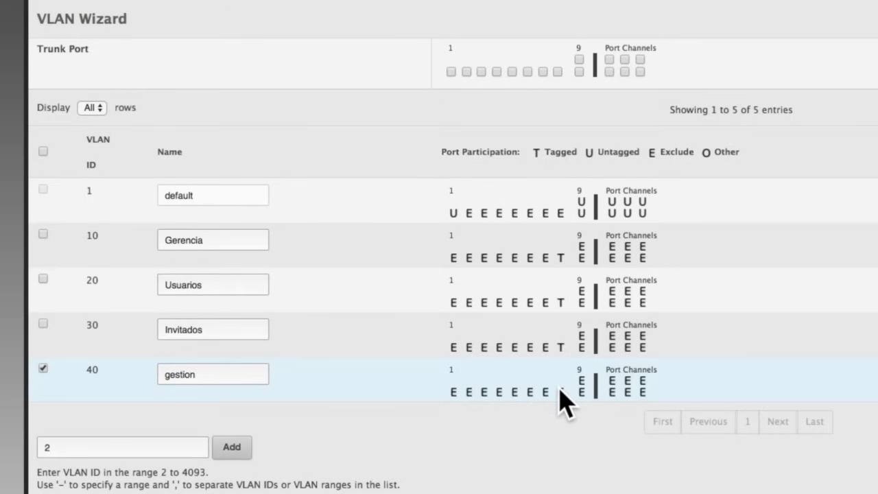
{"action": "left_click", "coordinate": [560, 391]}
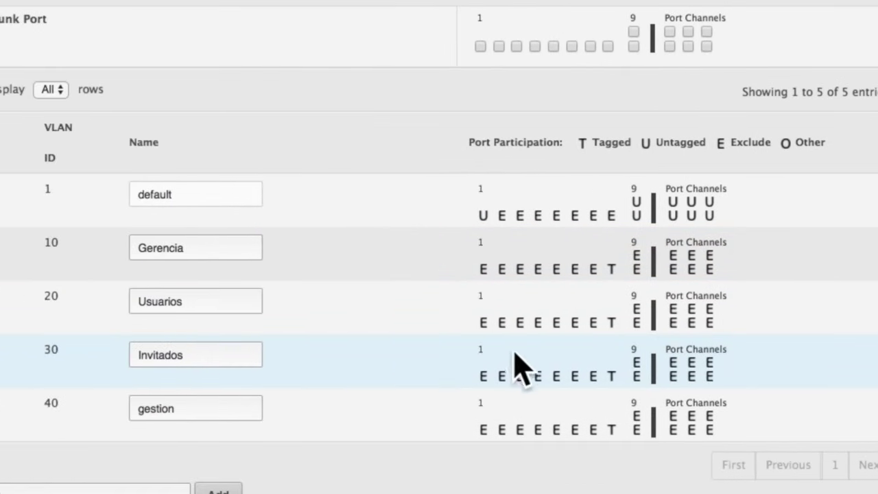
{"action": "left_click", "coordinate": [593, 376]}
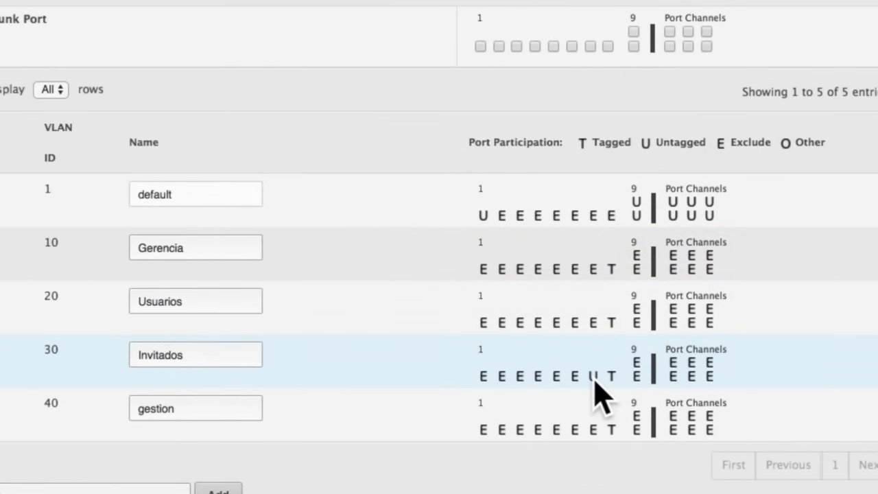
{"action": "left_click", "coordinate": [575, 324]}
{"action": "left_click", "coordinate": [557, 324]}
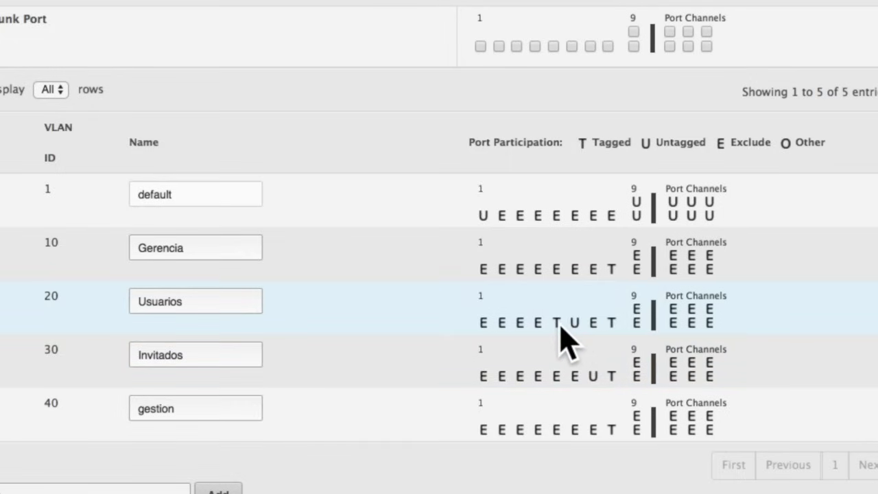
{"action": "left_click", "coordinate": [540, 324]}
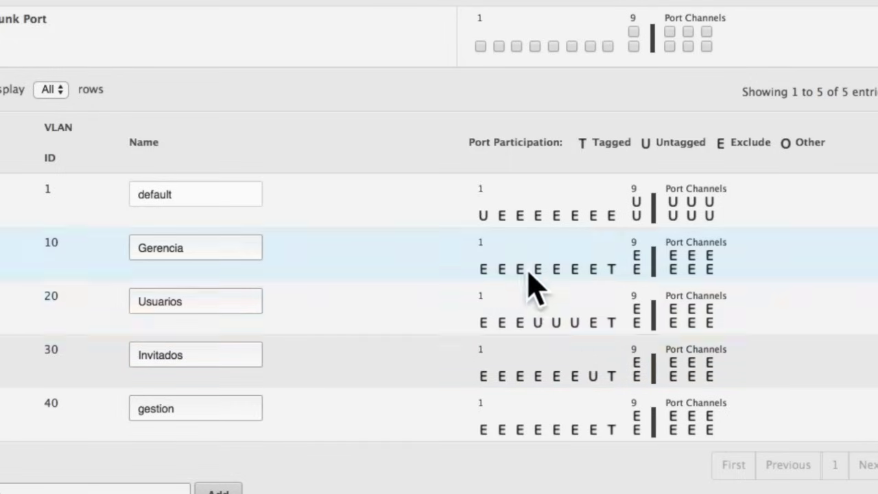
{"action": "left_click", "coordinate": [520, 269]}
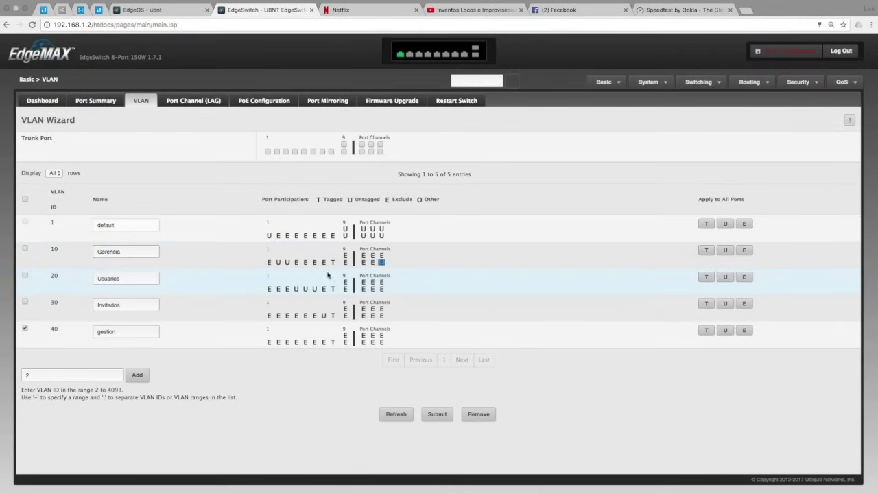
Step: Submit the VLAN port memberships and save the switch's system configuration
{"action": "left_click", "coordinate": [439, 414]}
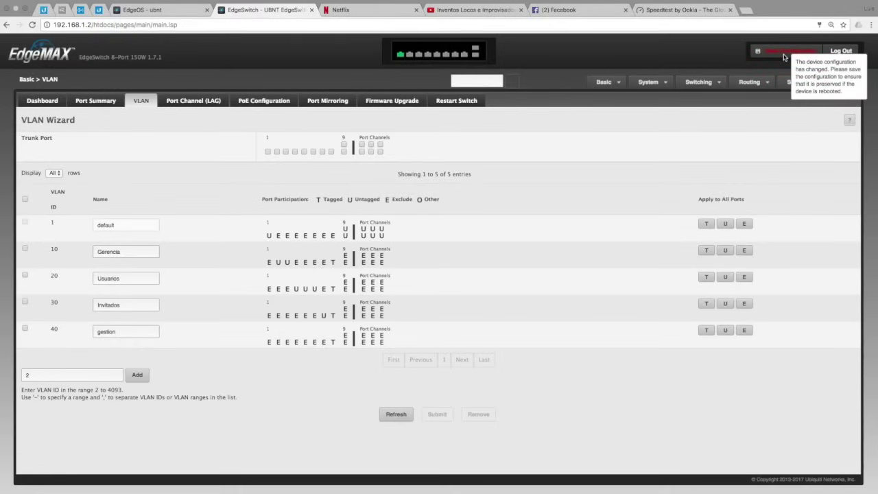
{"action": "left_click", "coordinate": [784, 54]}
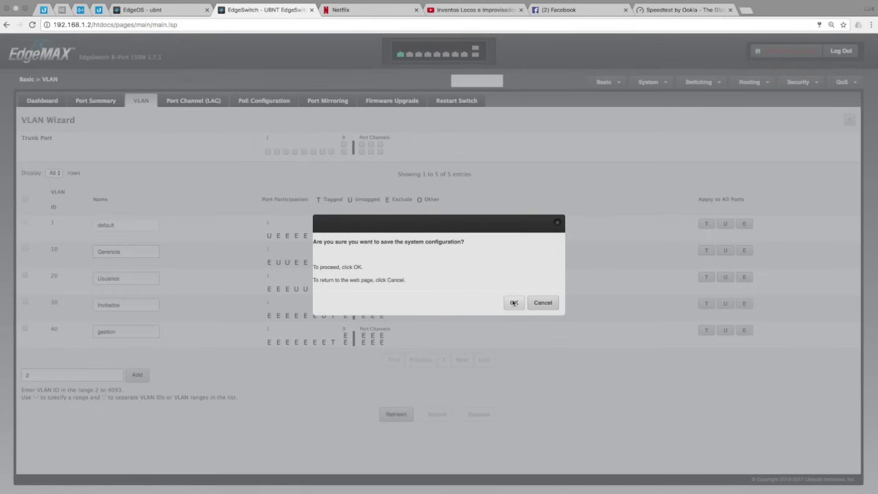
{"action": "left_click", "coordinate": [514, 303]}
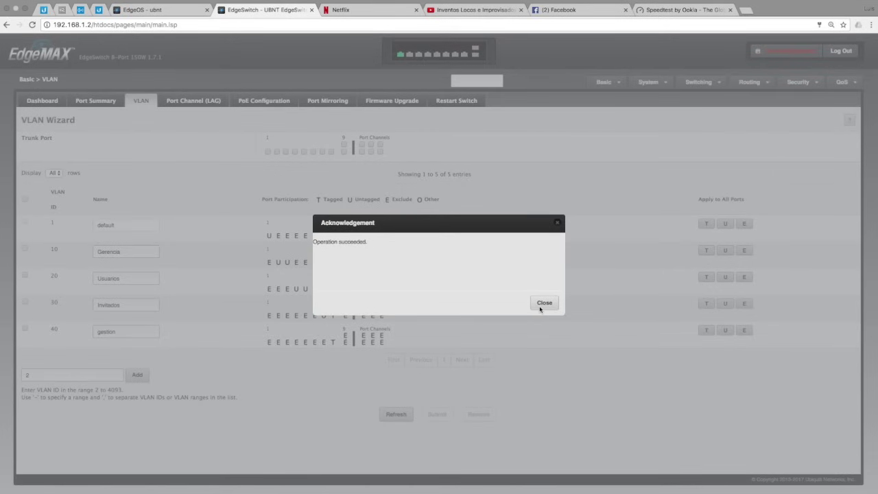
{"action": "left_click", "coordinate": [542, 304]}
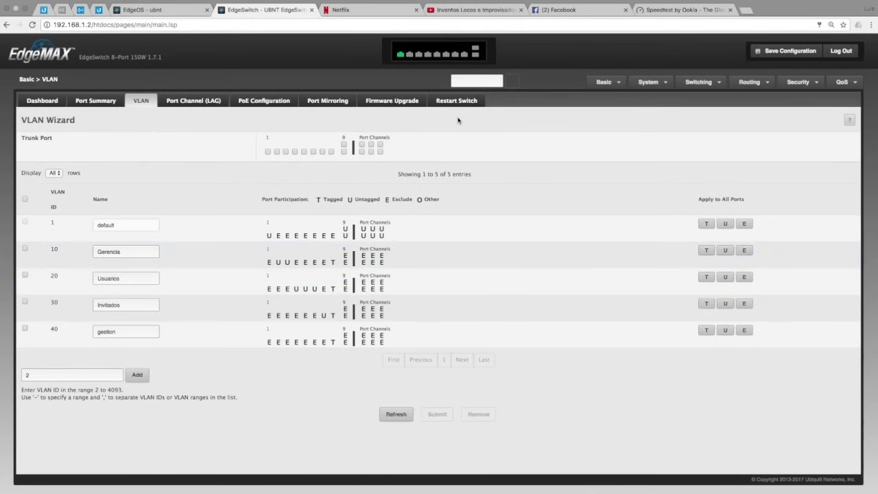
Step: Go to System > Connectivity > IPv4 and check the planned switch address on the plan slide
{"action": "left_click", "coordinate": [664, 84]}
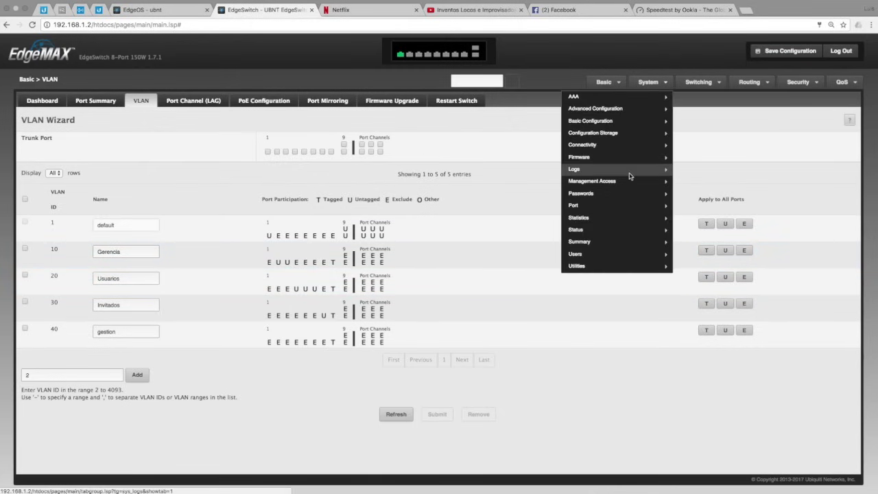
{"action": "mouse_move", "coordinate": [597, 147]}
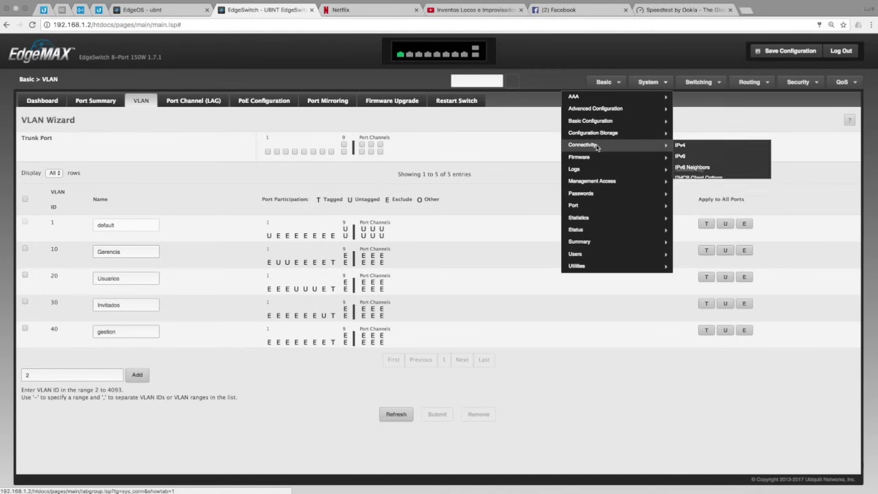
{"action": "left_click", "coordinate": [692, 146]}
{"action": "key", "text": "ctrl+Left"}
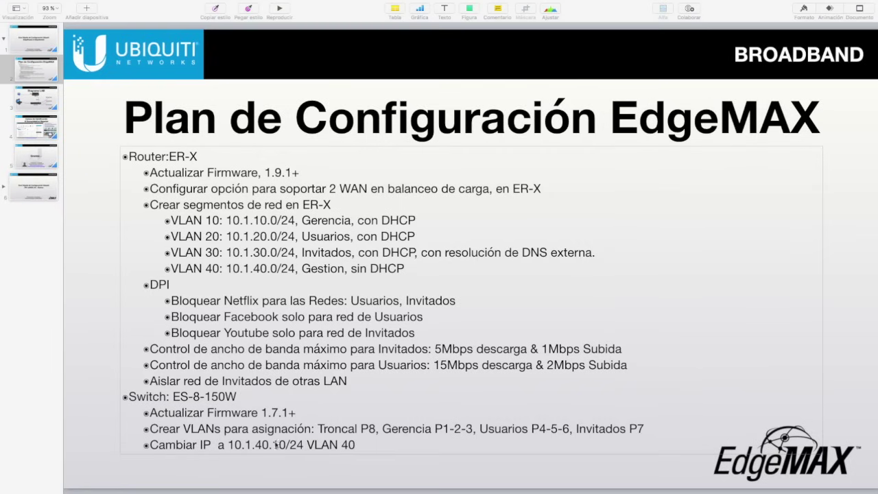
{"action": "left_click_drag", "start_coordinate": [229, 445], "coordinate": [282, 445]}
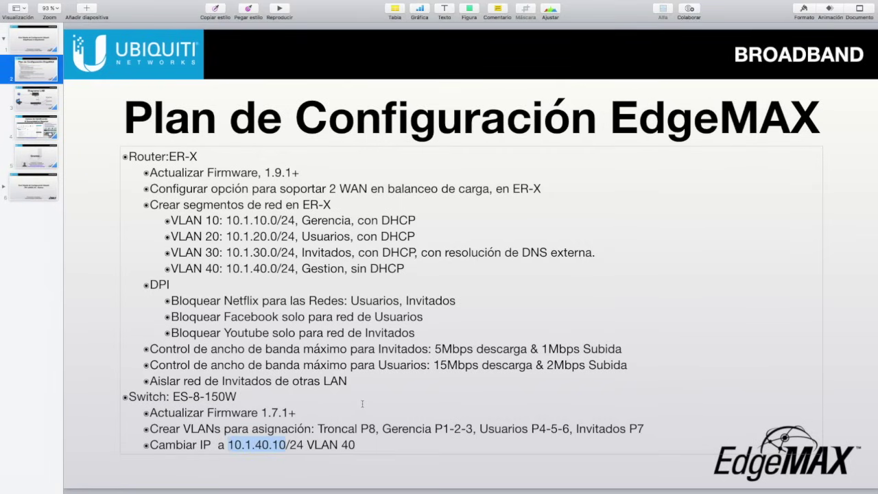
{"action": "key", "text": "ctrl+Right"}
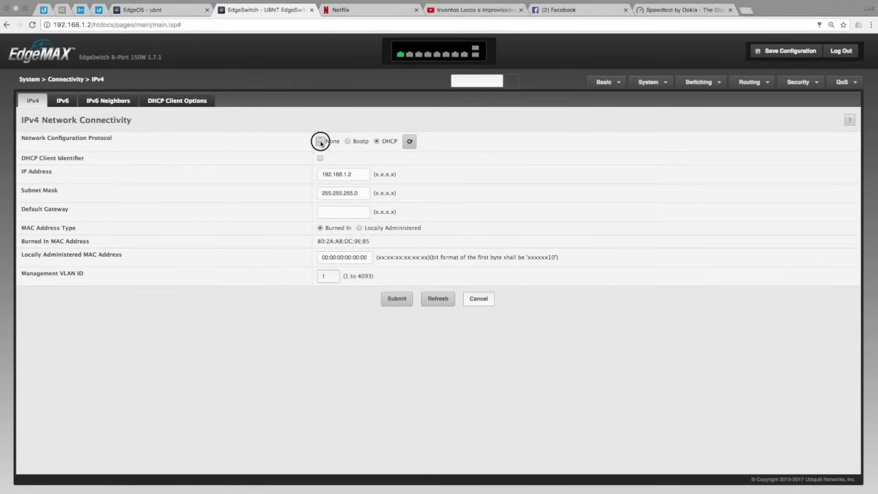
Step: Set protocol None, IP 10.1.40.10, gateway 10.1.40.1, management VLAN 40, and submit
{"action": "left_click", "coordinate": [320, 141]}
{"action": "left_click", "coordinate": [527, 79]}
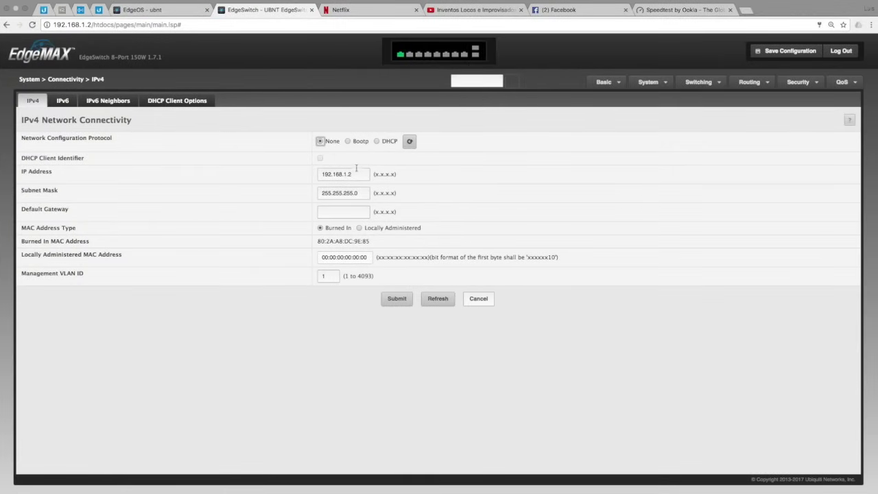
{"action": "left_click_drag", "start_coordinate": [356, 171], "coordinate": [295, 174]}
{"action": "type", "text": "10.1.40.10"}
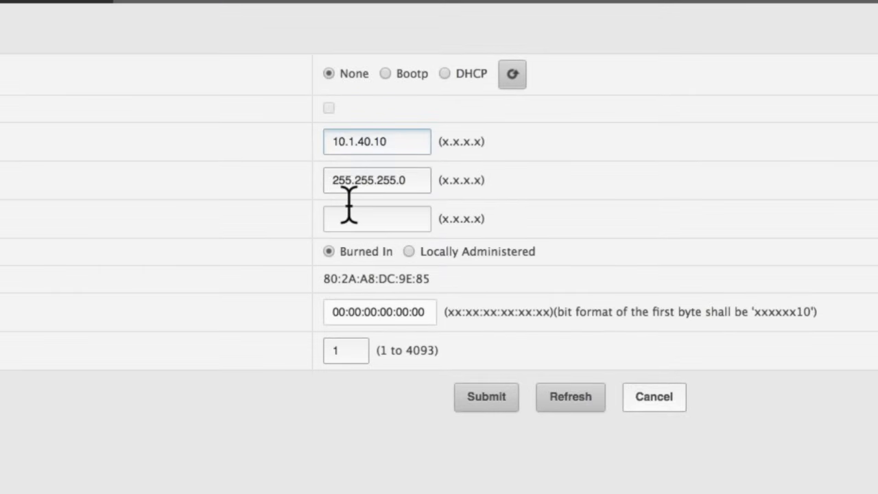
{"action": "left_click", "coordinate": [352, 209]}
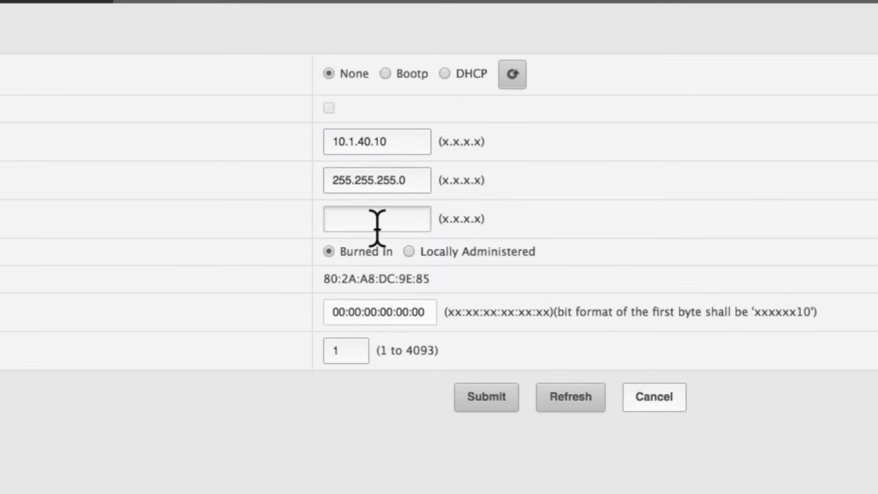
{"action": "type", "text": "10.1.40.1"}
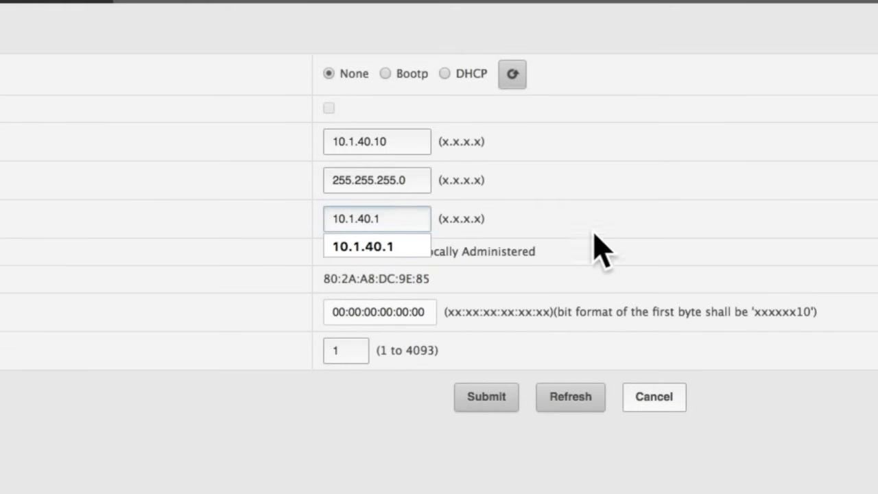
{"action": "left_click", "coordinate": [627, 251]}
{"action": "left_click", "coordinate": [367, 351]}
{"action": "key", "text": "BackSpace"}
{"action": "type", "text": "40"}
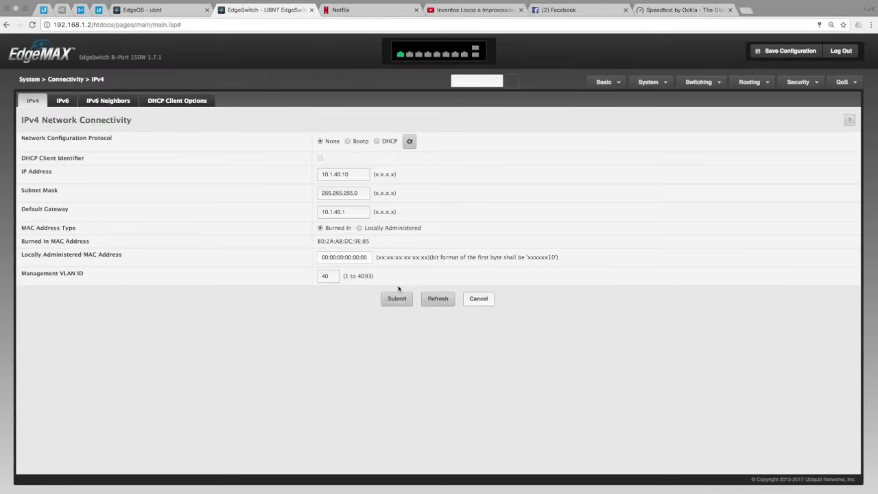
{"action": "left_click", "coordinate": [458, 404]}
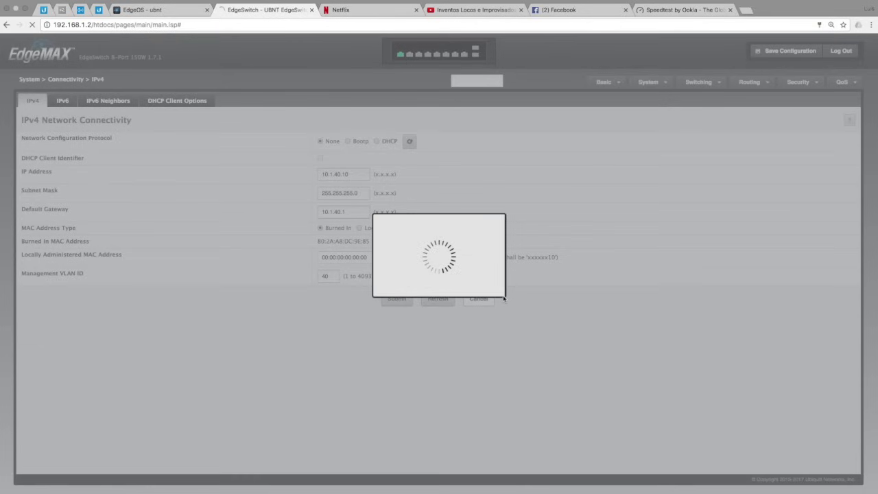
{"action": "key", "text": "ctrl+Left"}
{"action": "key", "text": "ctrl+Left"}
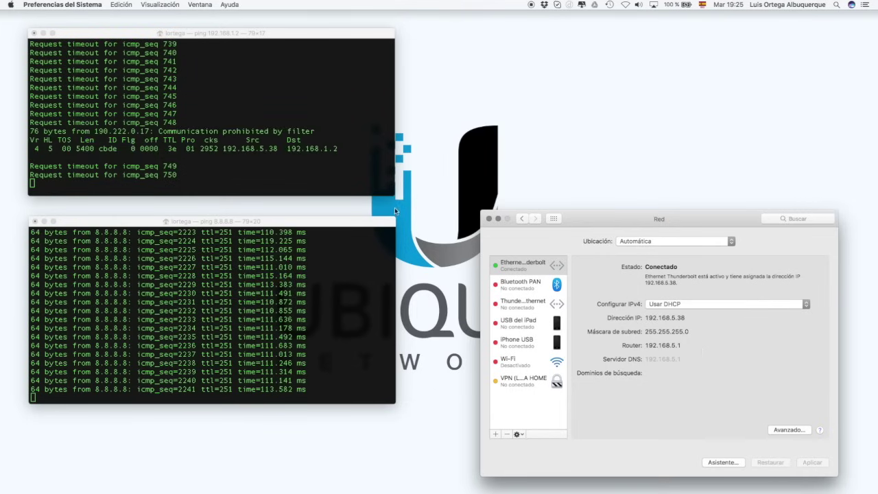
Step: Stop the running ping and ping the switch's new address 10.1.40.10 instead
{"action": "left_click", "coordinate": [262, 112]}
{"action": "key", "text": "ctrl+c"}
{"action": "key", "text": "Up"}
{"action": "key", "text": "BackSpace"}
{"action": "key", "text": "BackSpace"}
{"action": "key", "text": "BackSpace"}
{"action": "key", "text": "BackSpace"}
{"action": "key", "text": "BackSpace"}
{"action": "type", "text": "√"}
{"action": "type", "text": "10.1.40.10"}
{"action": "key", "text": "Return"}
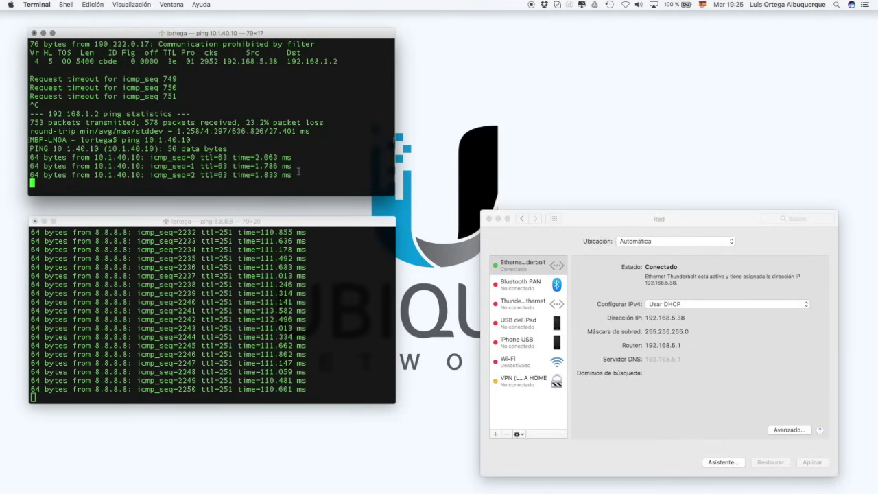
{"action": "key", "text": "ctrl+Right"}
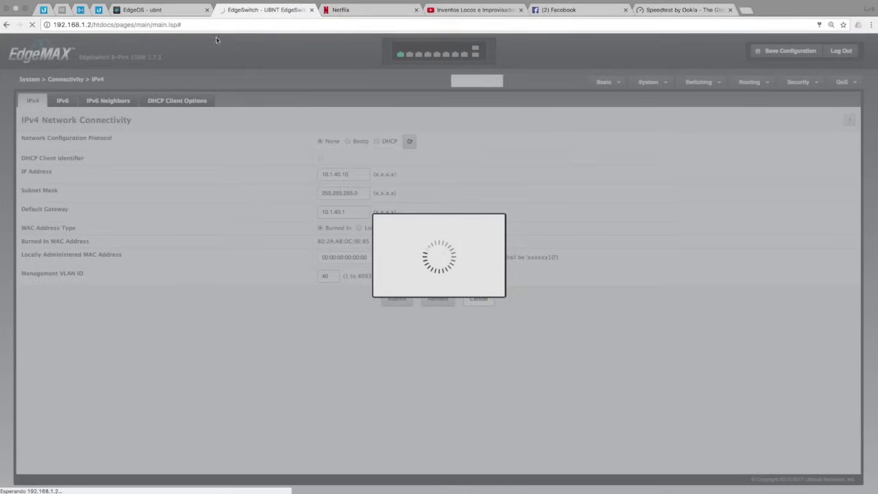
Step: Open the EdgeSwitch at 10.1.40.10 and log in with the switch credentials
{"action": "left_click", "coordinate": [216, 28]}
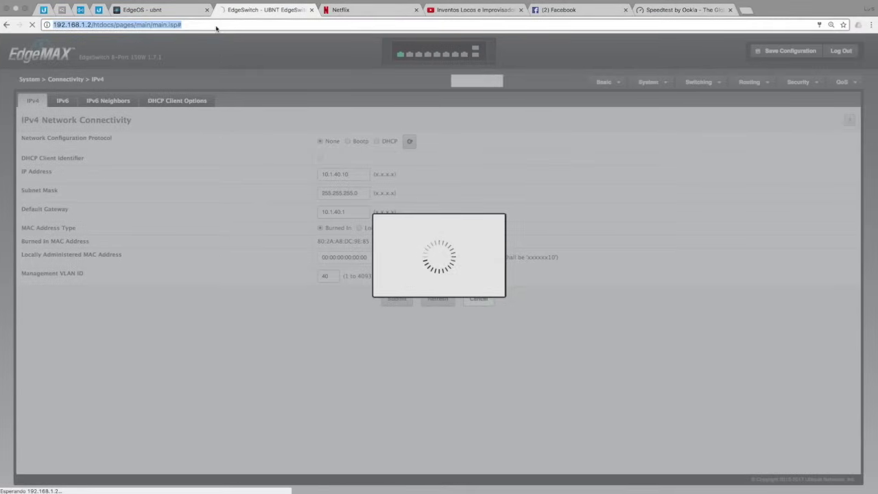
{"action": "type", "text": "10.1.40.10"}
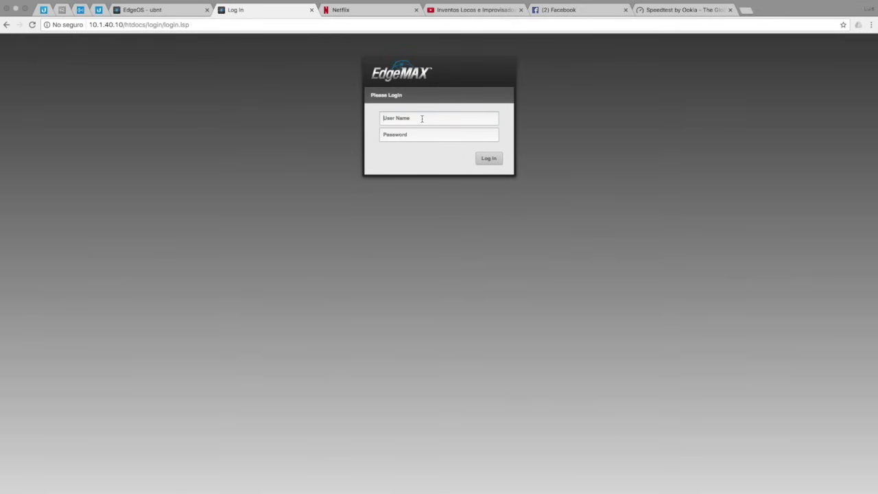
{"action": "left_click", "coordinate": [422, 118]}
{"action": "type", "text": "ubnt"}
{"action": "key", "text": "Tab"}
{"action": "type", "text": "u"}
{"action": "key", "text": "Return"}
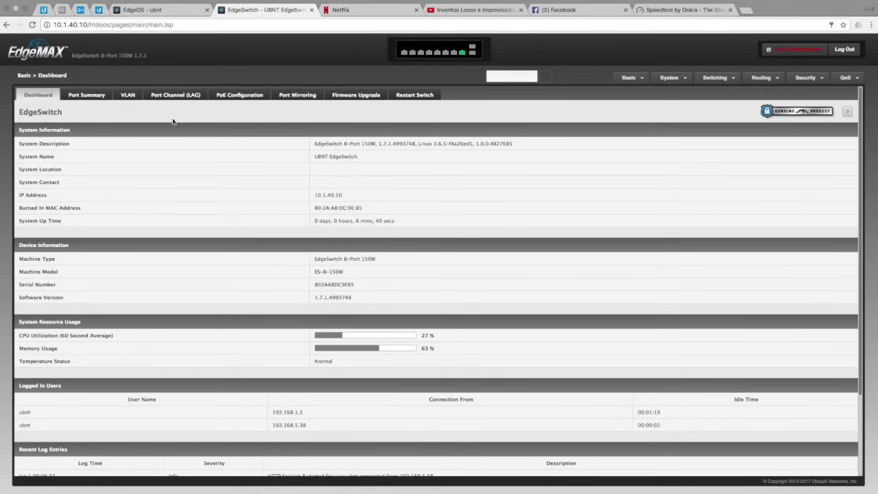
Step: On the VLAN page, exclude port 1 from default and make it untagged in Gerencia
{"action": "left_click", "coordinate": [129, 96]}
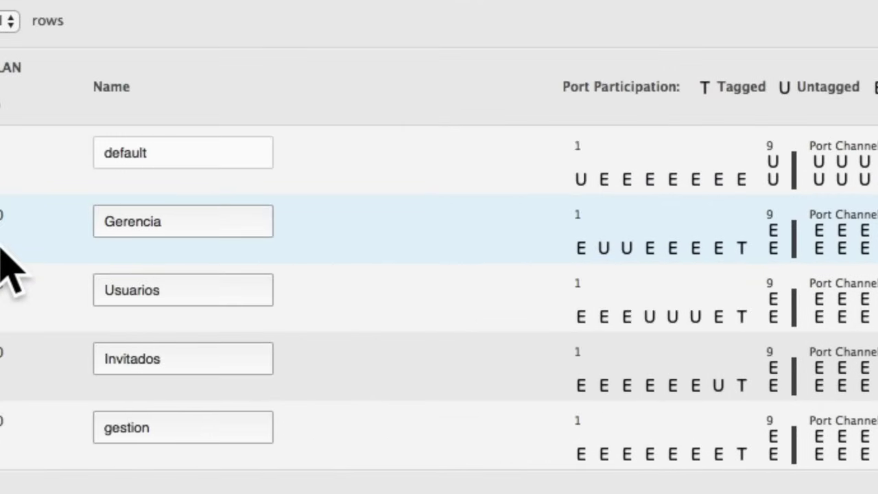
{"action": "left_click", "coordinate": [582, 179]}
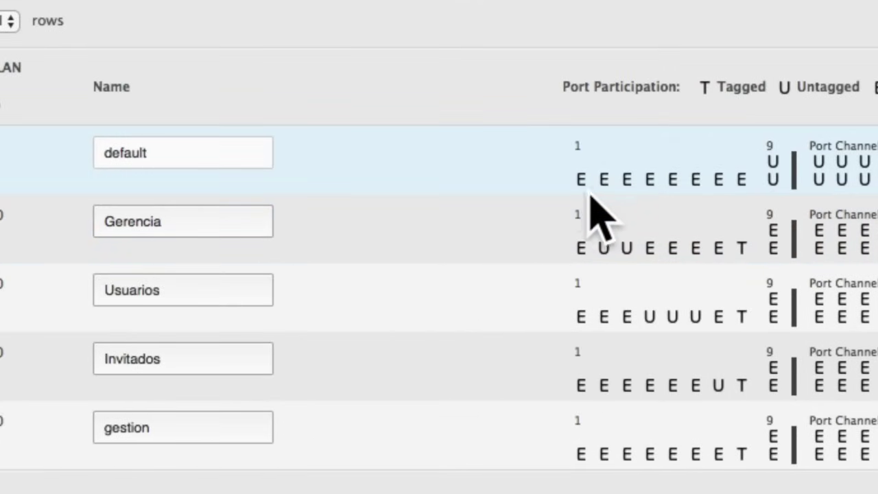
{"action": "left_click", "coordinate": [582, 249]}
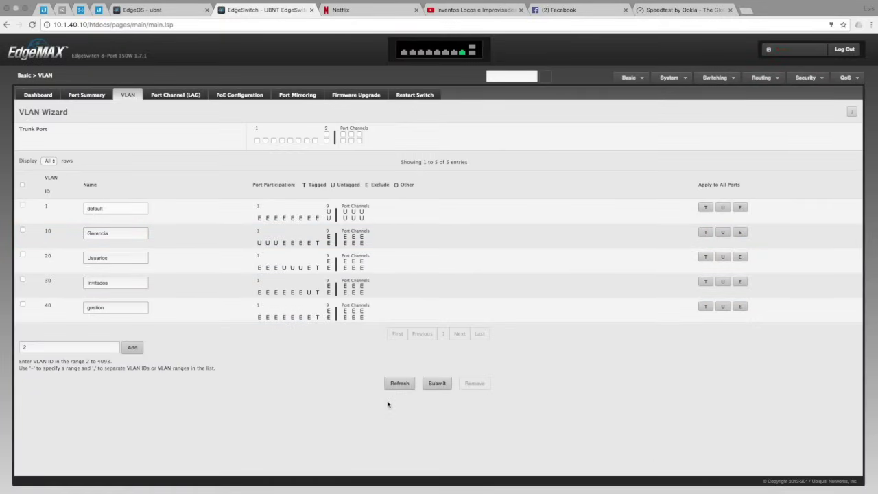
{"action": "left_click", "coordinate": [435, 382]}
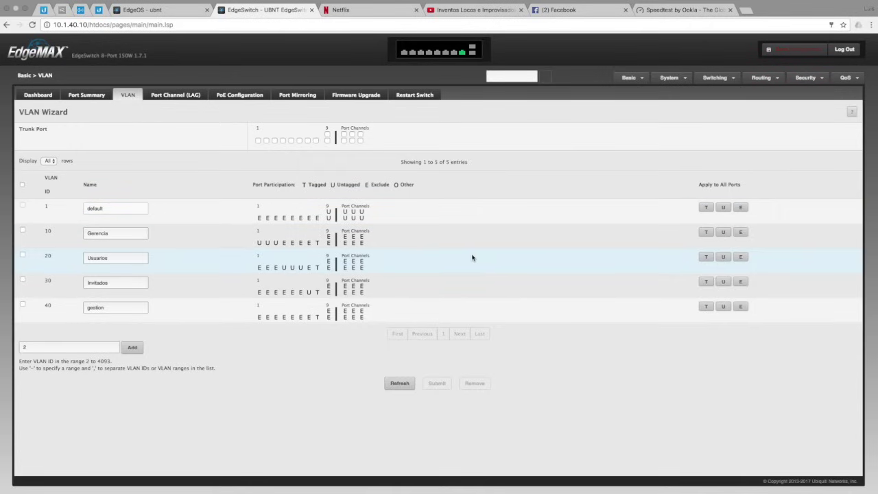
Step: Save the switch configuration permanently and return to the plan slide
{"action": "left_click", "coordinate": [796, 49]}
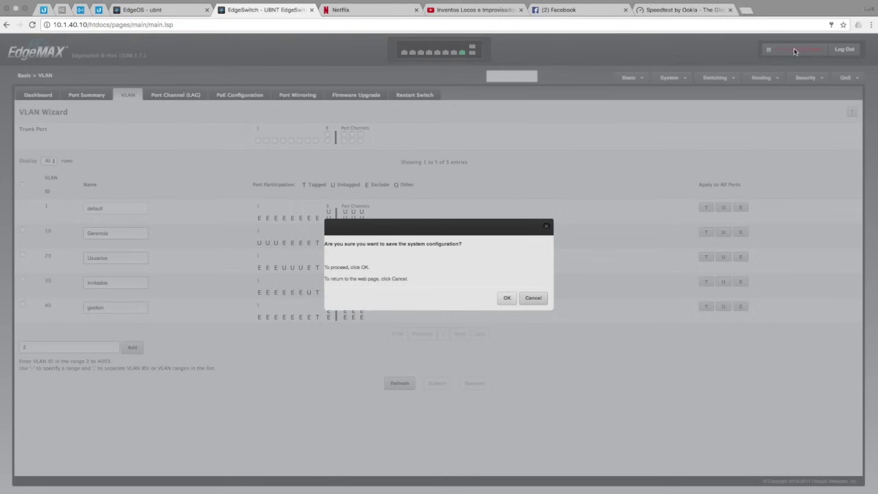
{"action": "left_click", "coordinate": [502, 297]}
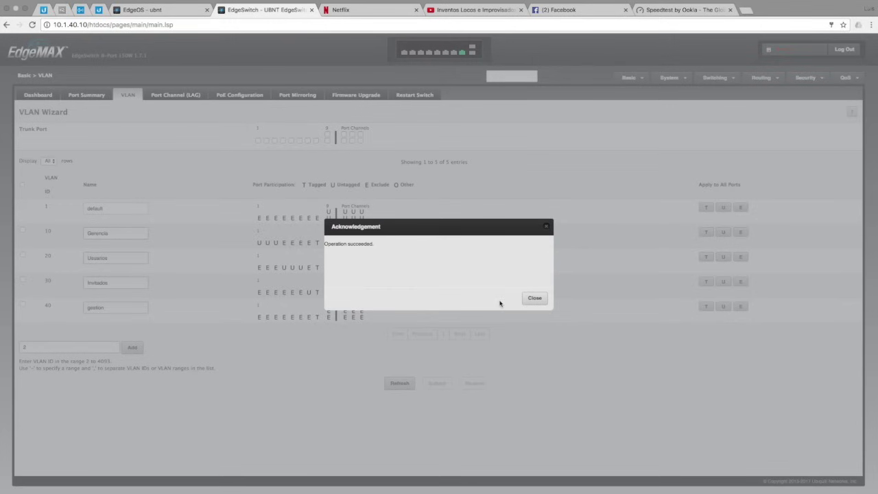
{"action": "left_click", "coordinate": [533, 298]}
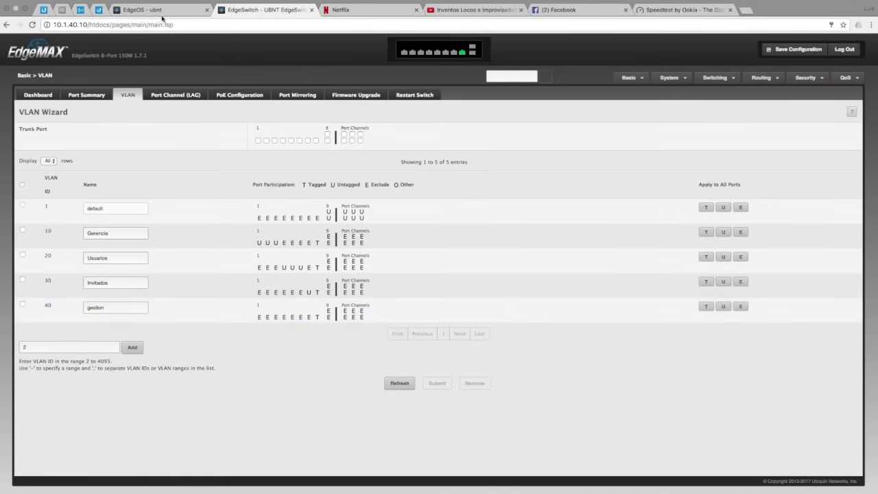
{"action": "left_click", "coordinate": [159, 10]}
{"action": "key", "text": "super+Tab"}
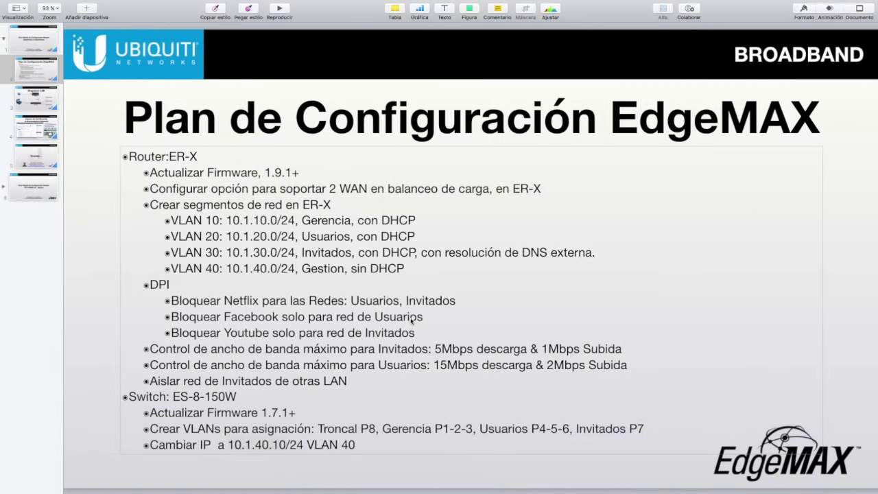
Step: Move from the plan slide to the Terminal desktop with the ping windows
{"action": "key", "text": "super+Tab"}
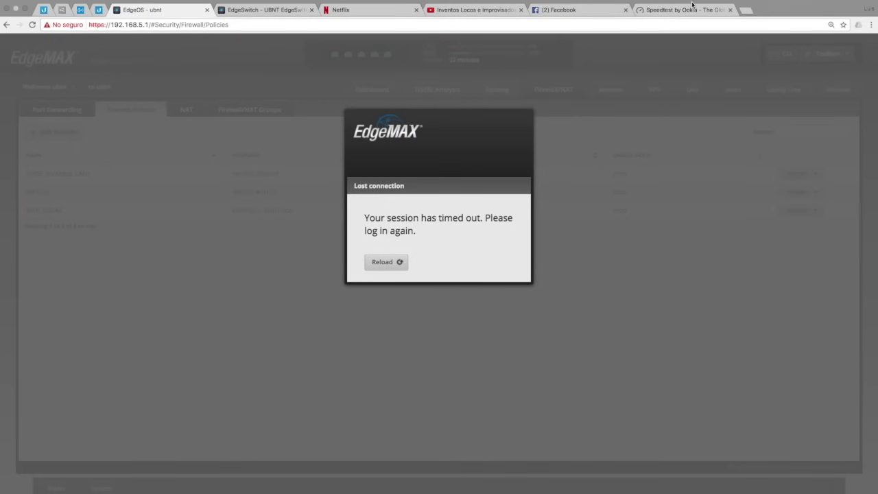
Step: Play 'El plan Maestro' on YouTube, pause it, then return to Netflix's browse page
{"action": "left_click", "coordinate": [474, 10]}
{"action": "left_click", "coordinate": [676, 217]}
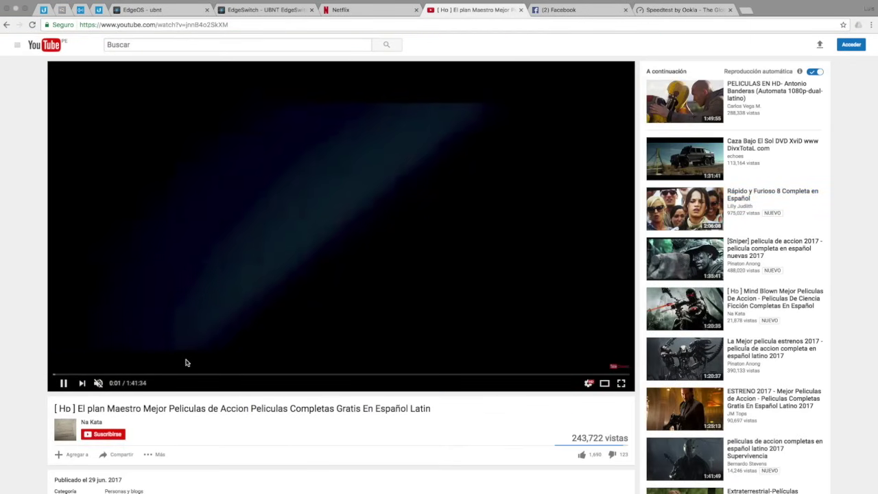
{"action": "left_click", "coordinate": [63, 385]}
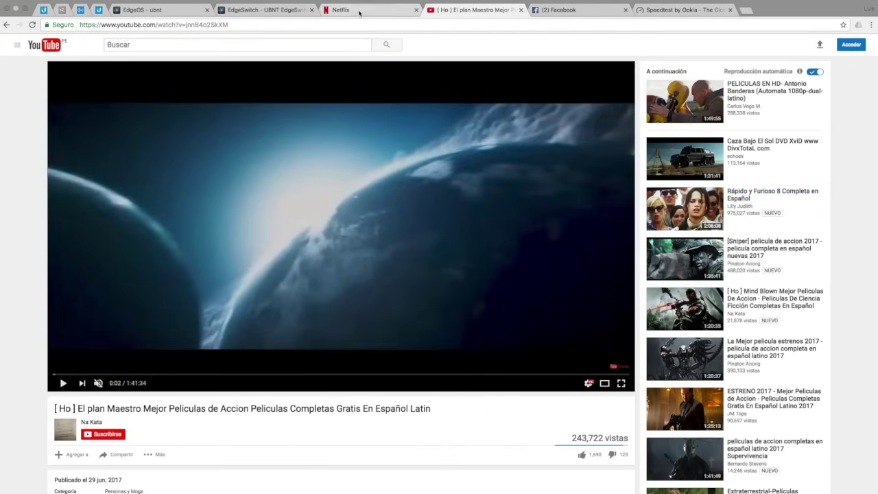
{"action": "left_click", "coordinate": [359, 12]}
{"action": "left_click", "coordinate": [25, 63]}
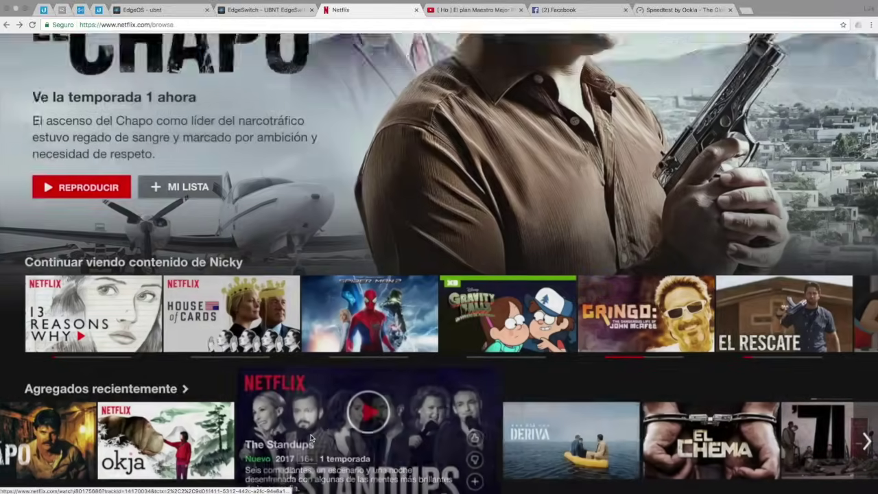
Step: Play The Standups on Netflix briefly, go back to browse, then return to EdgeOS
{"action": "left_click", "coordinate": [312, 437]}
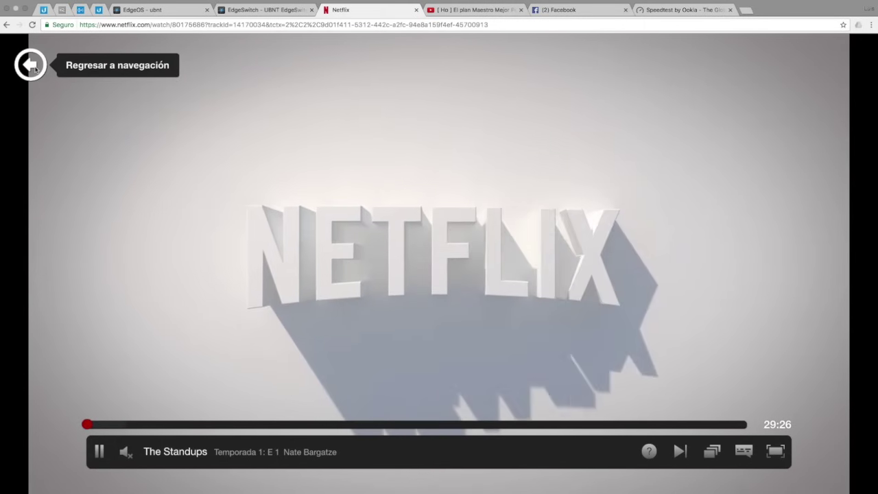
{"action": "left_click", "coordinate": [33, 66]}
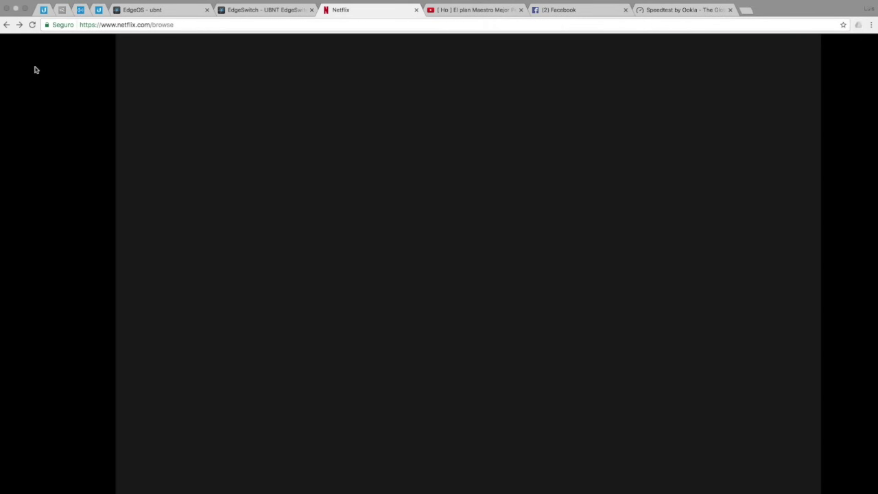
{"action": "left_click", "coordinate": [155, 8]}
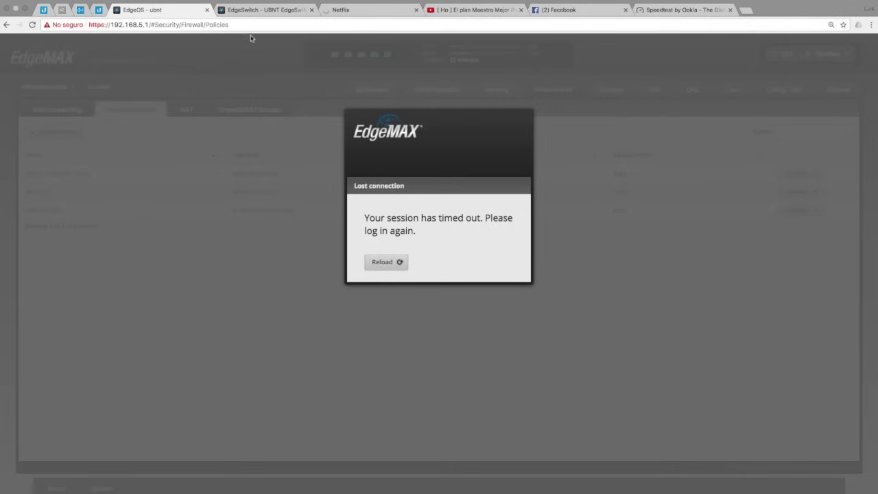
Step: Delete the 192.168.5.1 cookies from Chrome's site info and reload the router page
{"action": "left_click", "coordinate": [386, 262]}
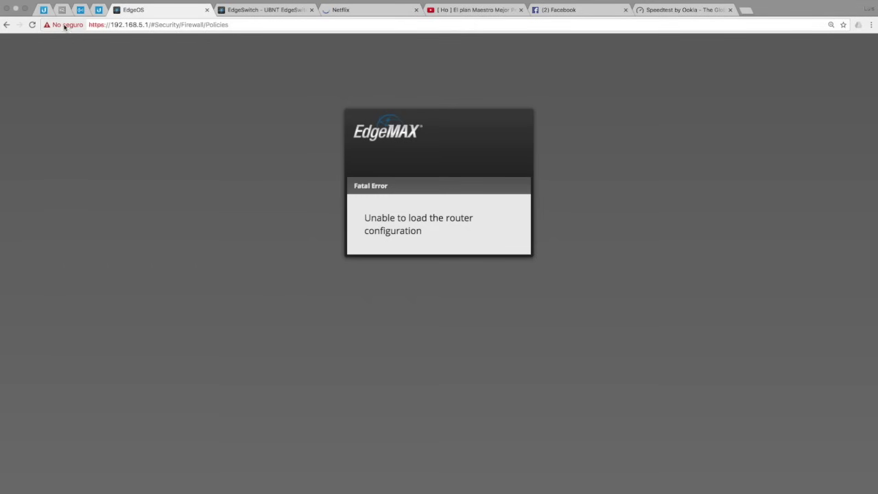
{"action": "left_click", "coordinate": [65, 24]}
{"action": "left_click", "coordinate": [64, 131]}
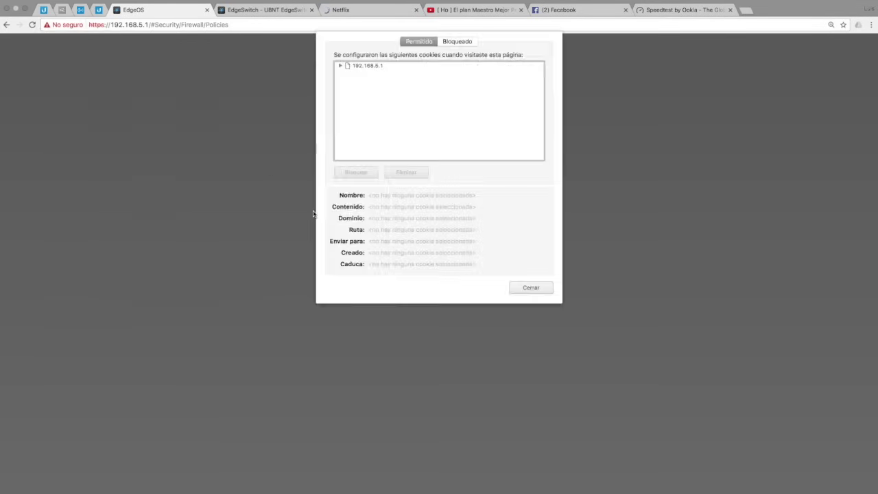
{"action": "left_click", "coordinate": [364, 66]}
{"action": "left_click", "coordinate": [408, 172]}
{"action": "left_click", "coordinate": [531, 288]}
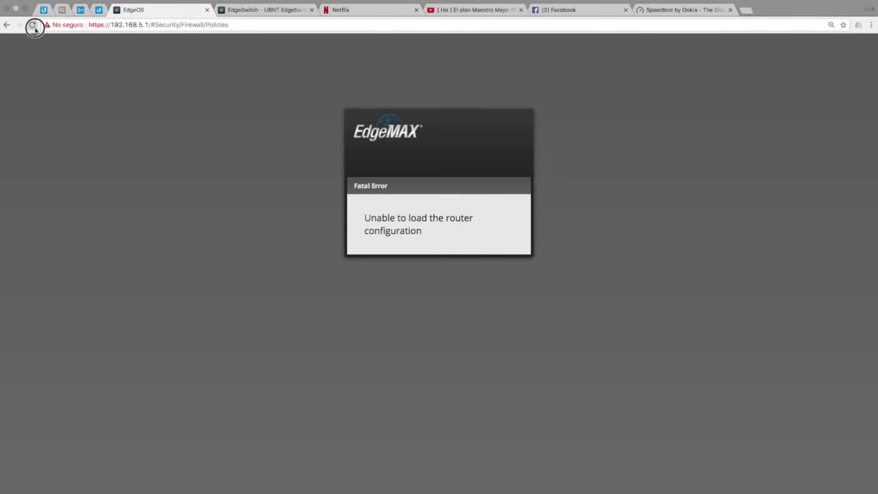
{"action": "left_click", "coordinate": [31, 25]}
Step: Log back in to the EdgeRouter with the router credentials
{"action": "left_click", "coordinate": [412, 139]}
{"action": "type", "text": "ubnt"}
{"action": "key", "text": "Tab"}
{"action": "type", "text": "ub"}
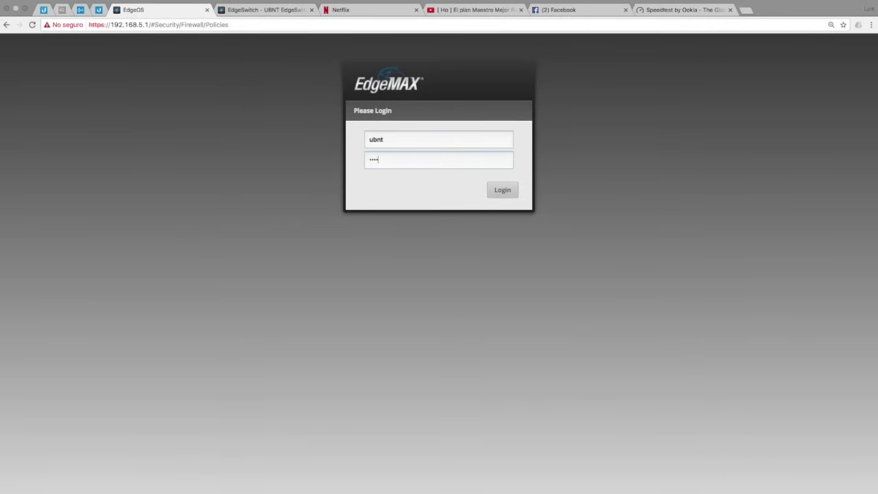
{"action": "type", "text": "nt"}
{"action": "key", "text": "Return"}
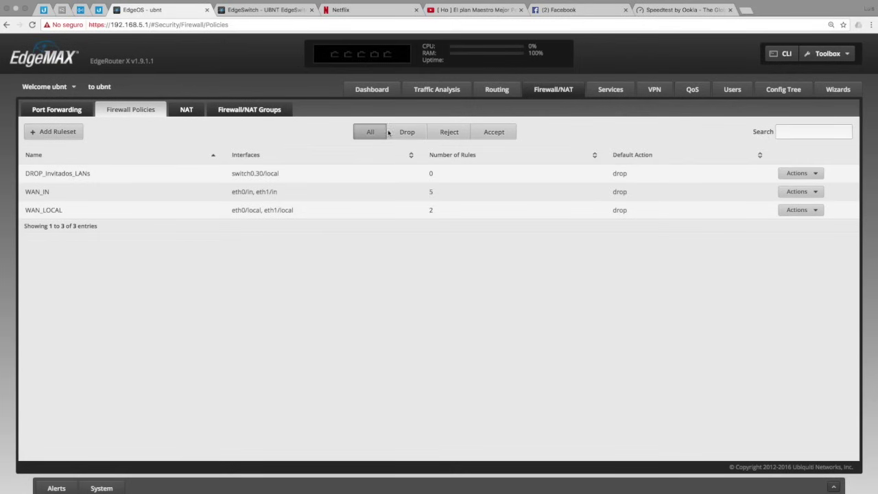
Step: Review Dashboard traffic for the Gerencia, Usuarios, Invitados and Gestion VLAN interfaces
{"action": "left_click", "coordinate": [373, 84]}
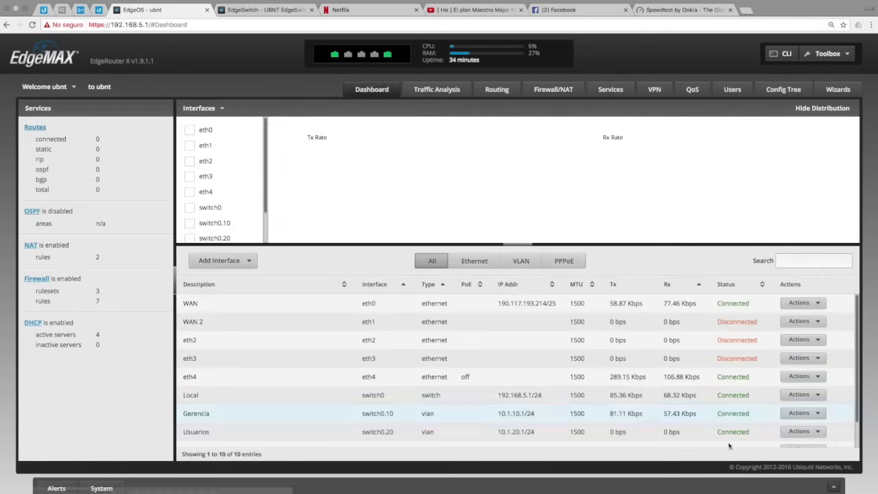
{"action": "scroll", "coordinate": [672, 431], "scroll_direction": "down", "scroll_amount": 2}
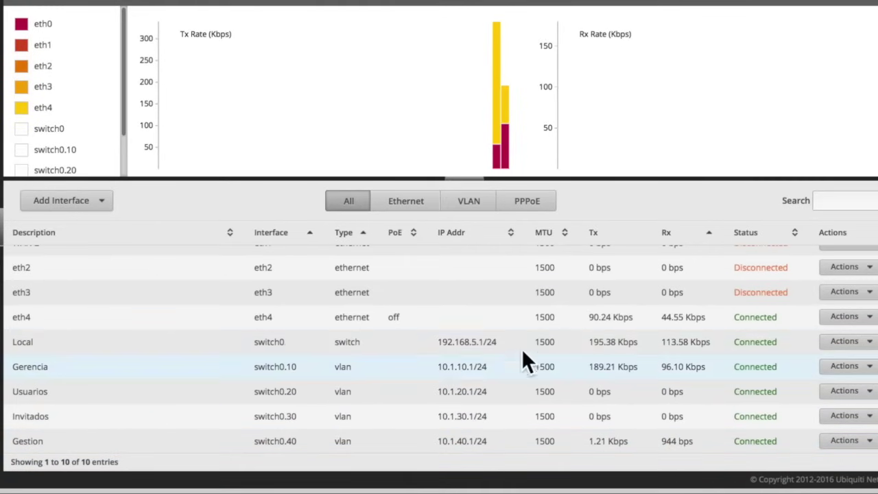
{"action": "scroll", "coordinate": [640, 379], "scroll_direction": "up", "scroll_amount": 1}
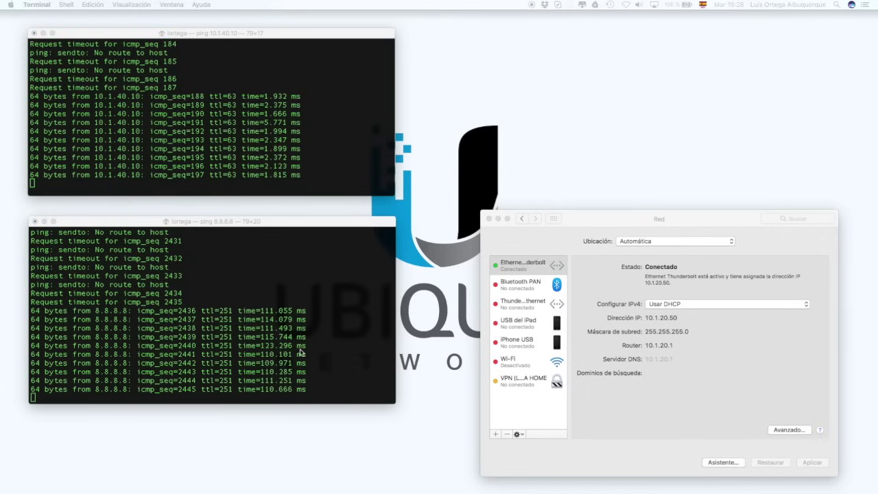
Step: Move past the plan slide to the browser and bring up the Facebook tab
{"action": "key", "text": "ctrl+Right"}
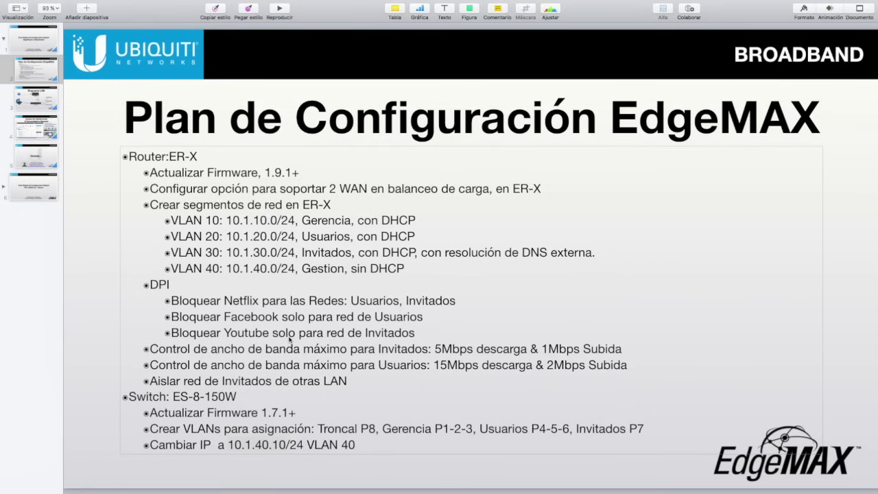
{"action": "key", "text": "ctrl+Right"}
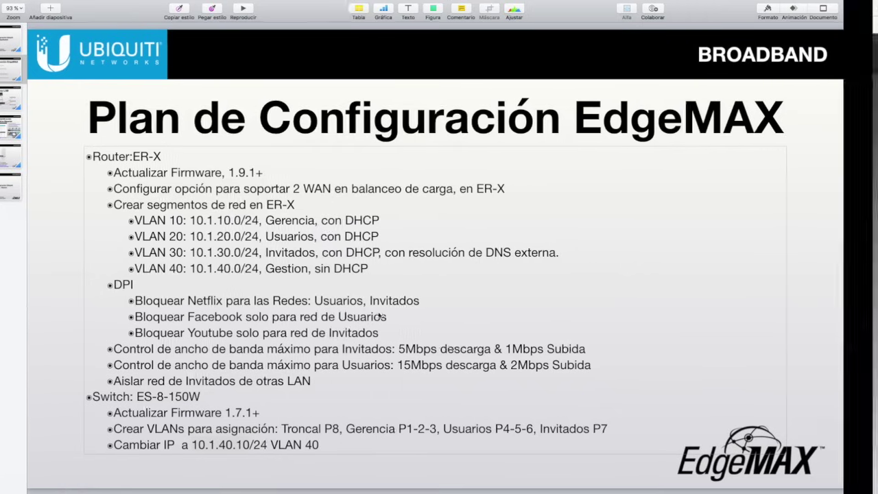
{"action": "left_click", "coordinate": [562, 11]}
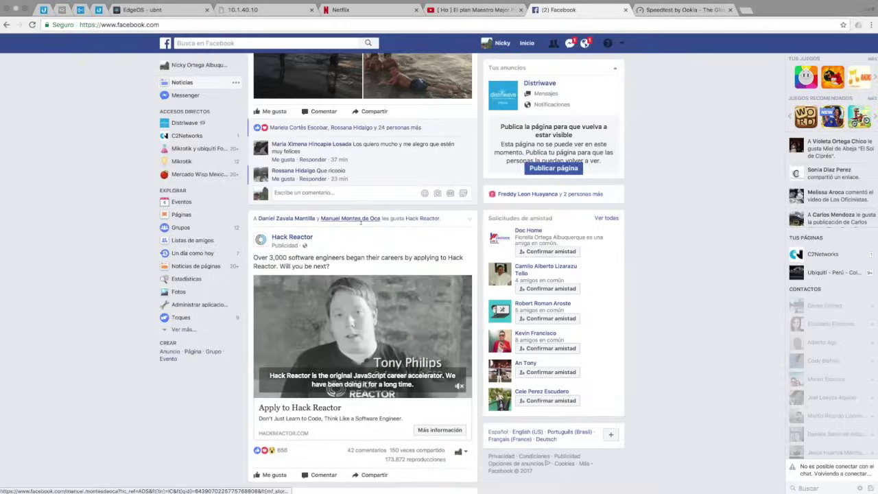
Step: Reload Facebook, then play and pause the Caza Bajo El Sol movie on YouTube
{"action": "left_click", "coordinate": [352, 219]}
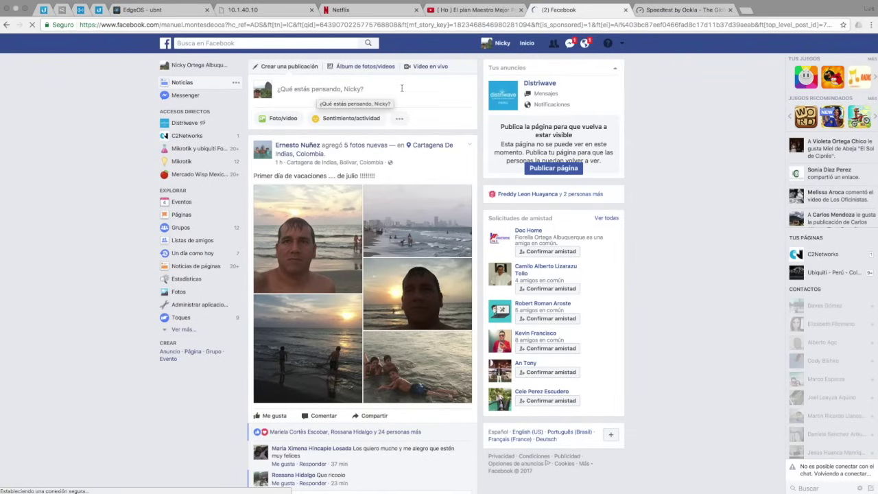
{"action": "left_click", "coordinate": [32, 25]}
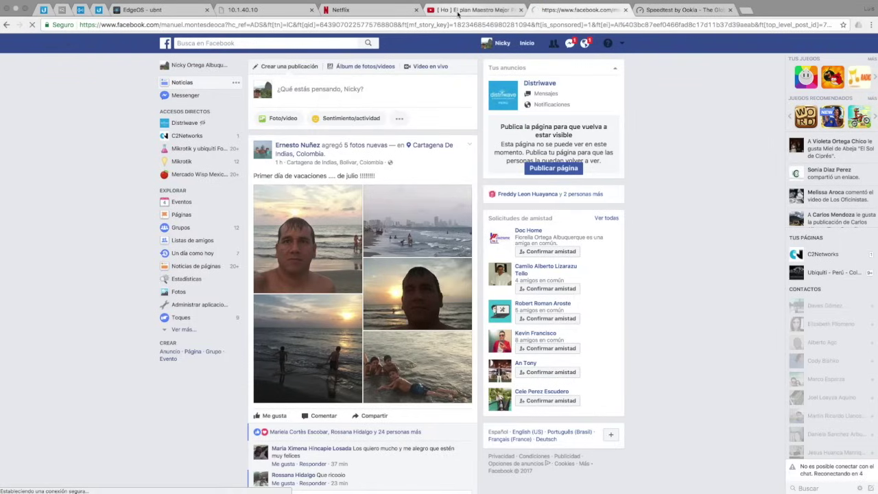
{"action": "left_click", "coordinate": [445, 11]}
{"action": "left_click", "coordinate": [689, 261]}
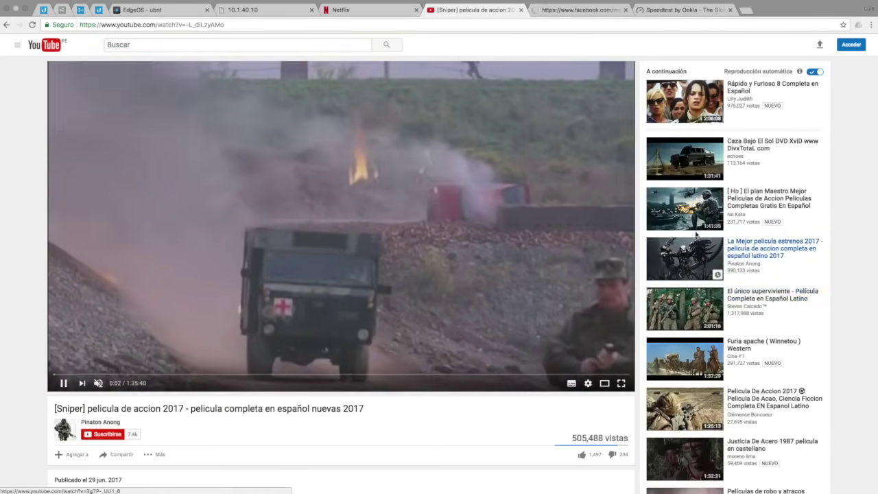
{"action": "left_click", "coordinate": [687, 160]}
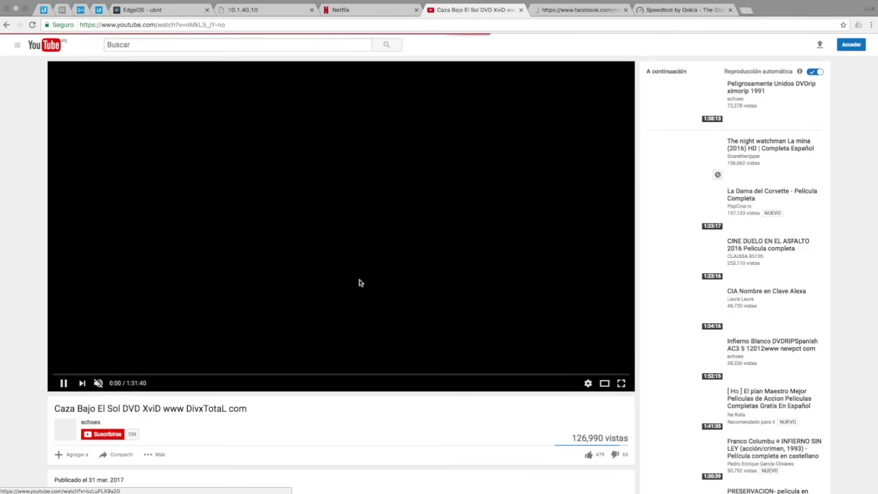
{"action": "left_click", "coordinate": [62, 384]}
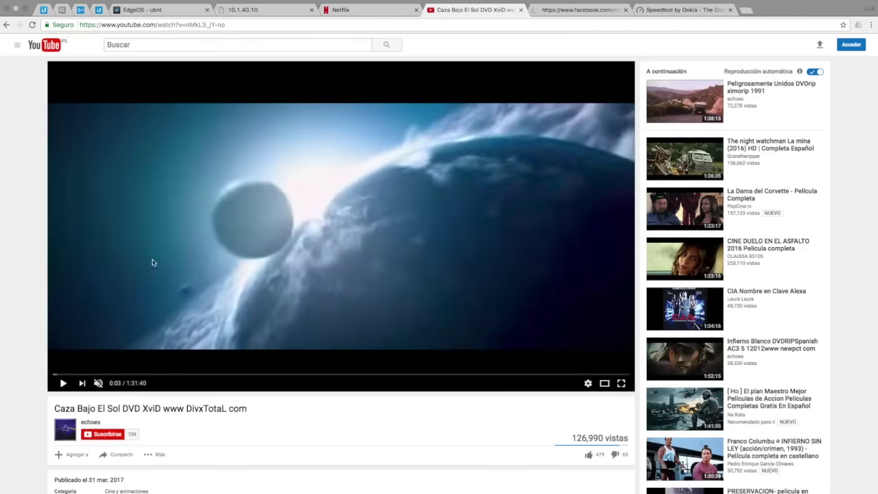
Step: Start The Standups on Netflix to test whether it still streams
{"action": "left_click", "coordinate": [364, 13]}
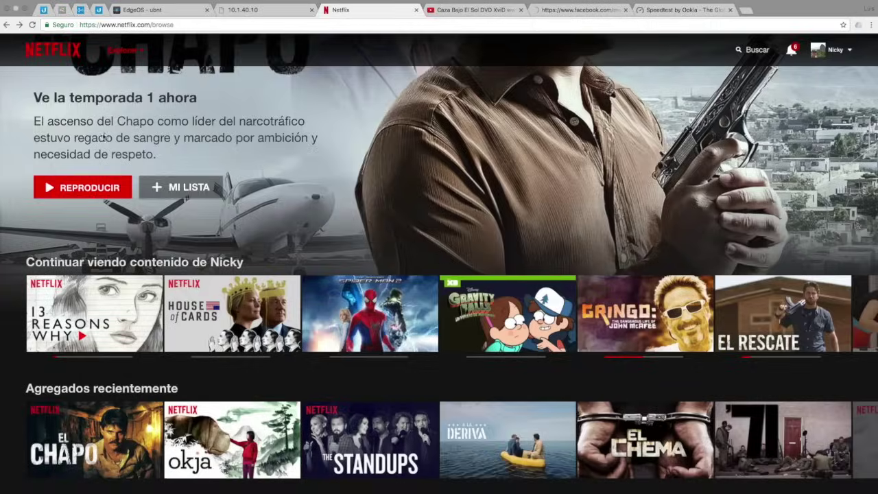
{"action": "mouse_move", "coordinate": [369, 444]}
{"action": "left_click", "coordinate": [376, 415]}
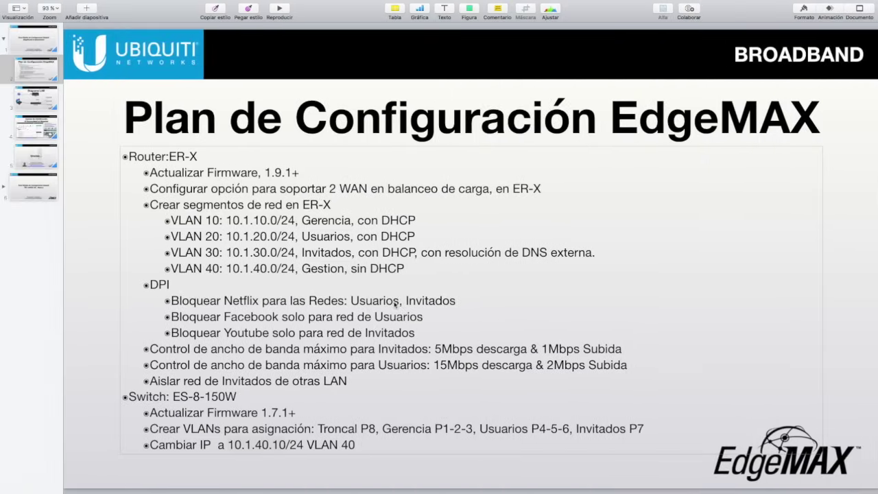
{"action": "key", "text": "ctrl+Right"}
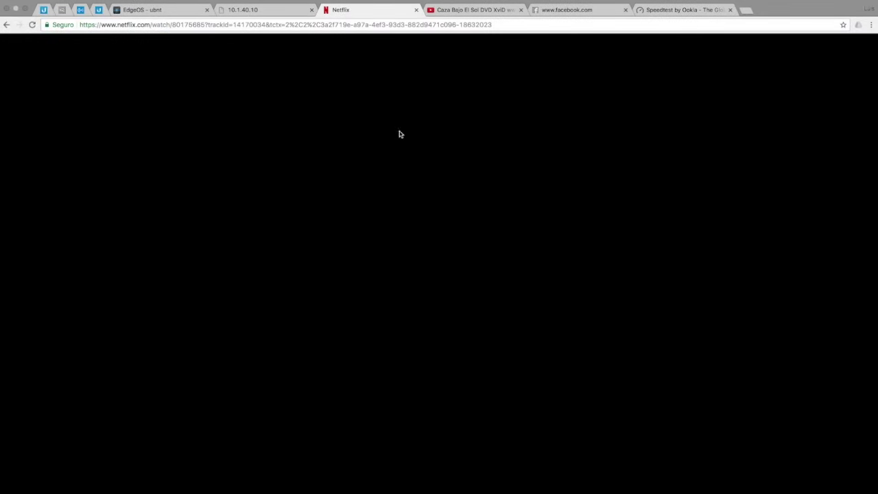
Step: Rerun the Speedtest from the previous results, then head to the router page
{"action": "left_click", "coordinate": [677, 8]}
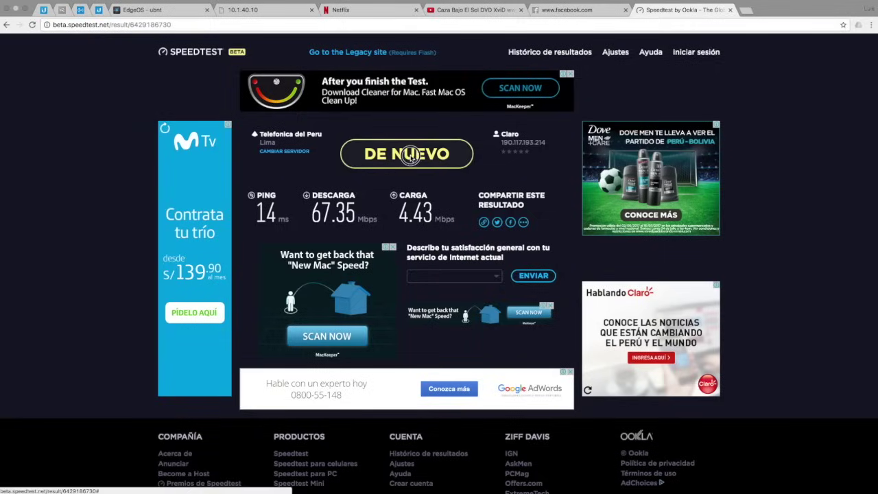
{"action": "left_click", "coordinate": [412, 157]}
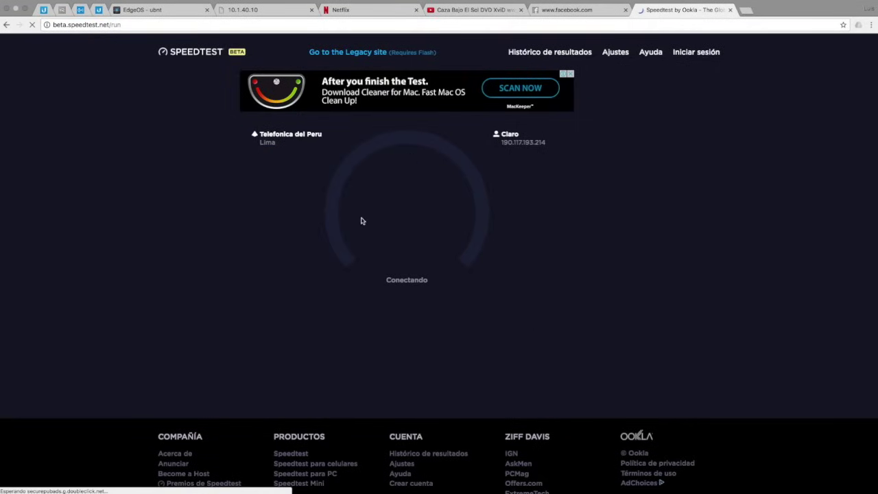
{"action": "left_click", "coordinate": [170, 14]}
Step: Delete the stale 192.168.5.1 cookie through Chrome's site info
{"action": "left_click", "coordinate": [382, 263]}
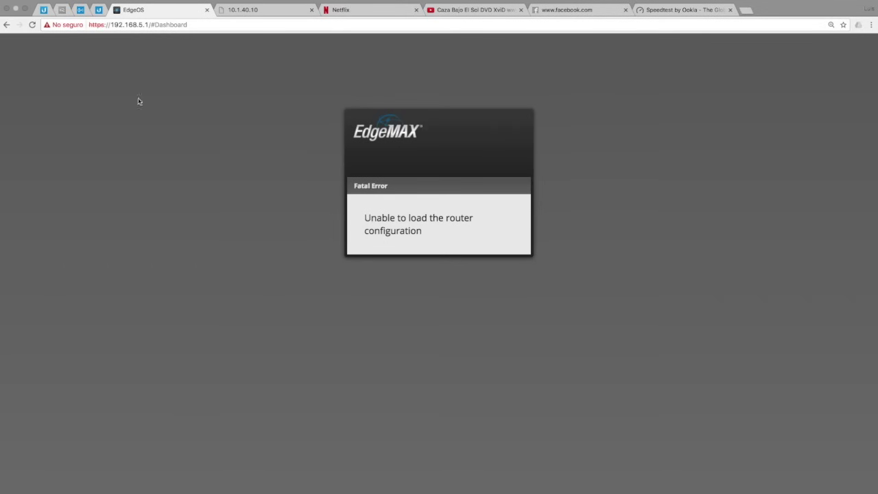
{"action": "left_click", "coordinate": [62, 24]}
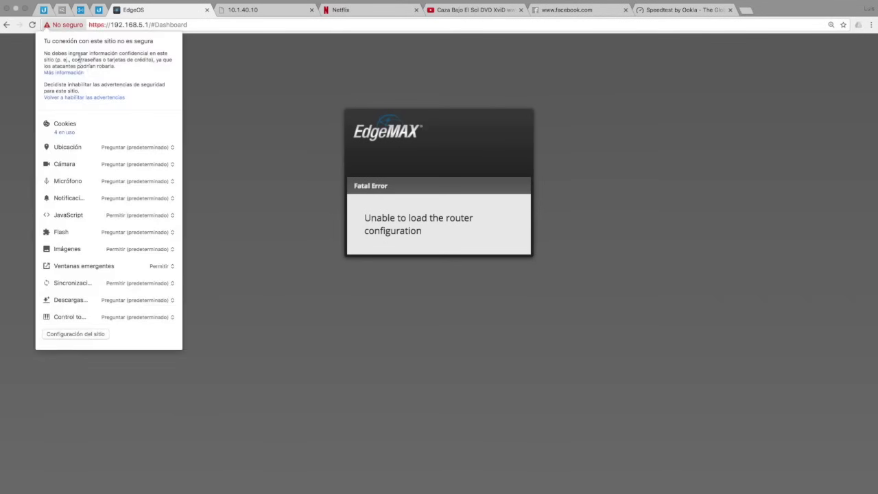
{"action": "left_click", "coordinate": [68, 133]}
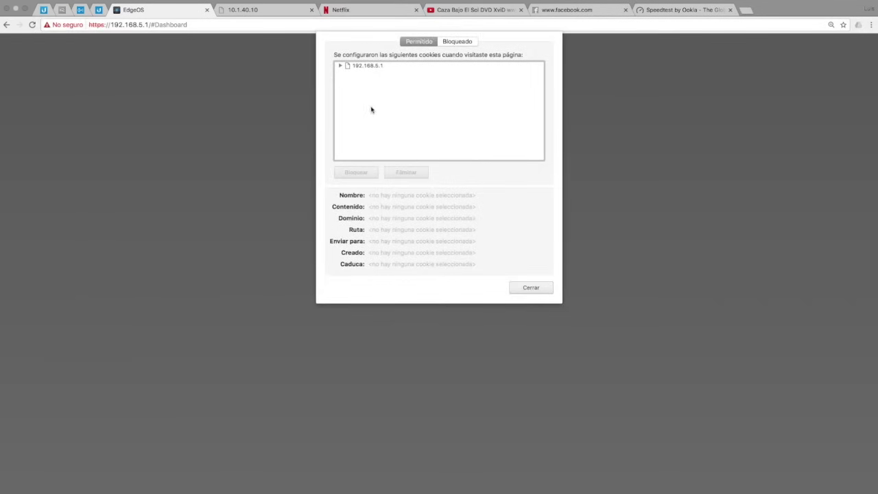
{"action": "left_click", "coordinate": [365, 67]}
{"action": "left_click", "coordinate": [404, 174]}
{"action": "left_click", "coordinate": [530, 288]}
Step: Reload the router page and log in again with the router credentials
{"action": "left_click", "coordinate": [32, 24]}
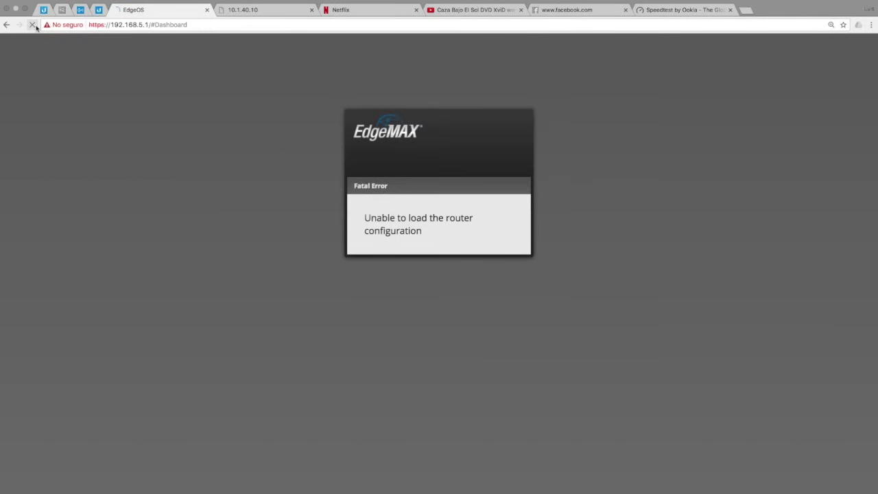
{"action": "left_click", "coordinate": [400, 140]}
{"action": "type", "text": "ubnt"}
{"action": "key", "text": "Tab"}
{"action": "left_click", "coordinate": [503, 190]}
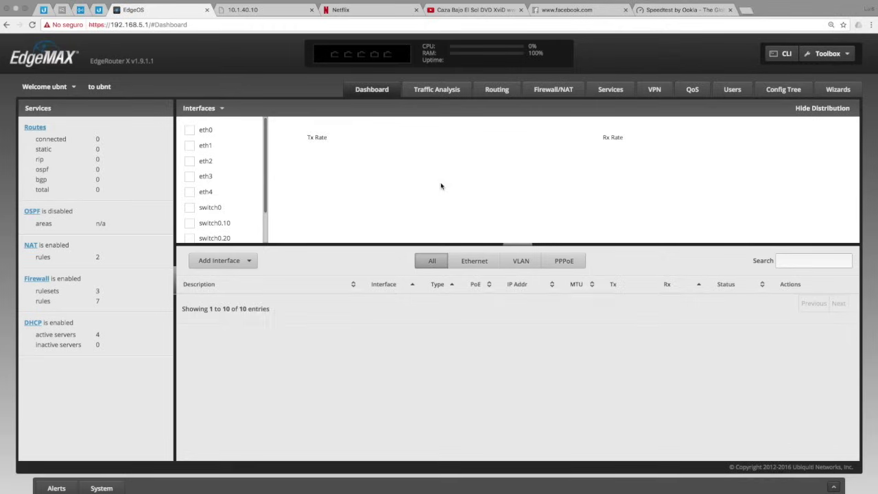
Step: Check the WAN_IN ruleset's Stats counters for the Netflix, Facebook and YouTube drop rules, then the speed test
{"action": "left_click", "coordinate": [554, 92]}
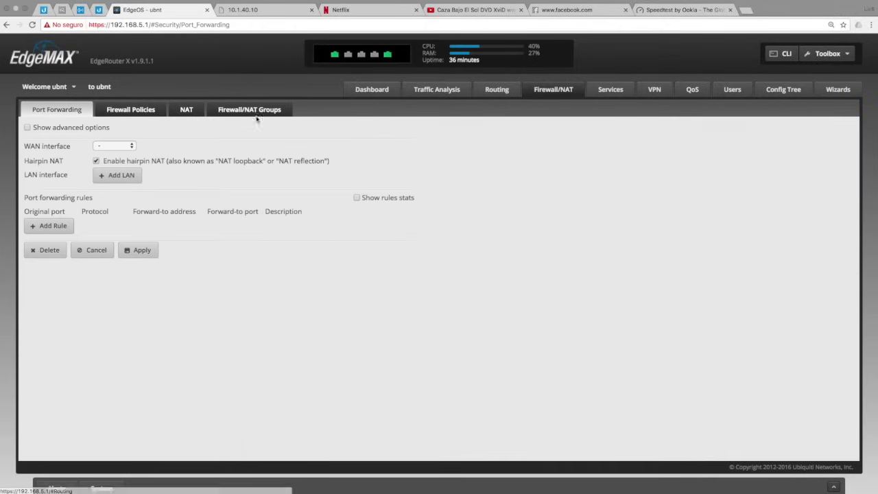
{"action": "left_click", "coordinate": [131, 112]}
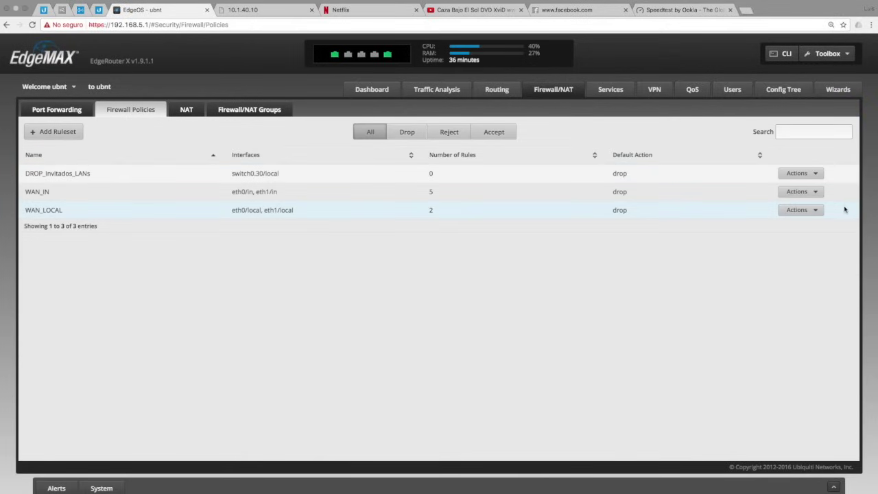
{"action": "left_click", "coordinate": [810, 192]}
{"action": "left_click", "coordinate": [792, 203]}
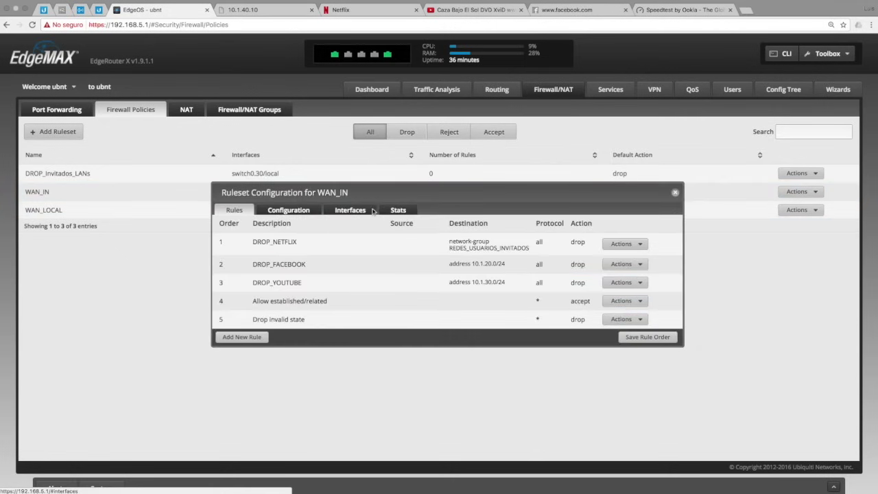
{"action": "left_click", "coordinate": [394, 210]}
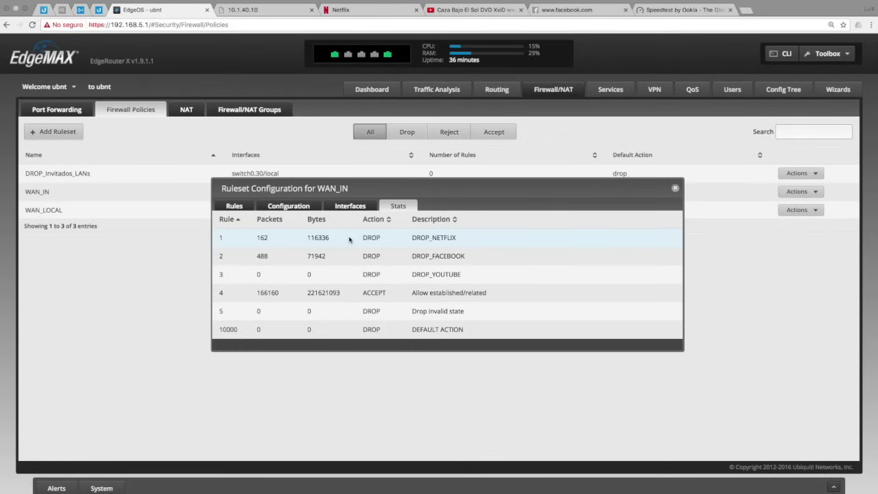
{"action": "left_click", "coordinate": [693, 11]}
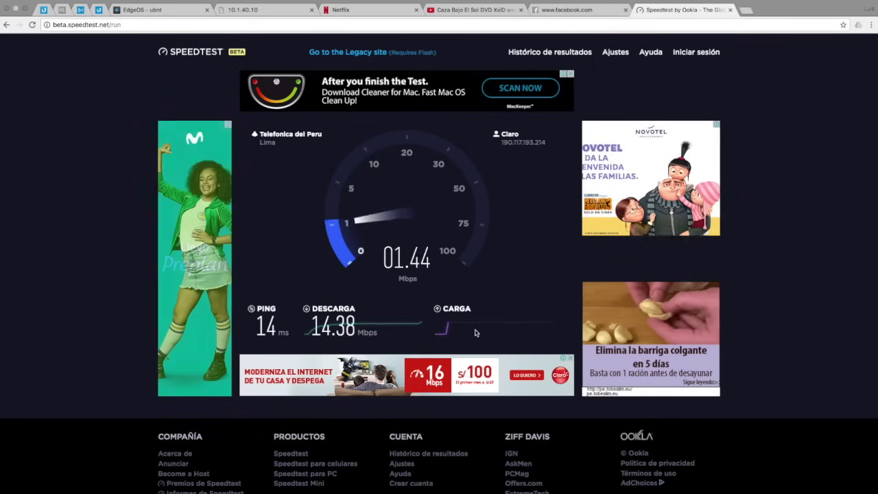
Step: Glance at the plan slide while the speed test finishes at 14.38 Mbps down, 1.95 Mbps up
{"action": "key", "text": "ctrl+Left"}
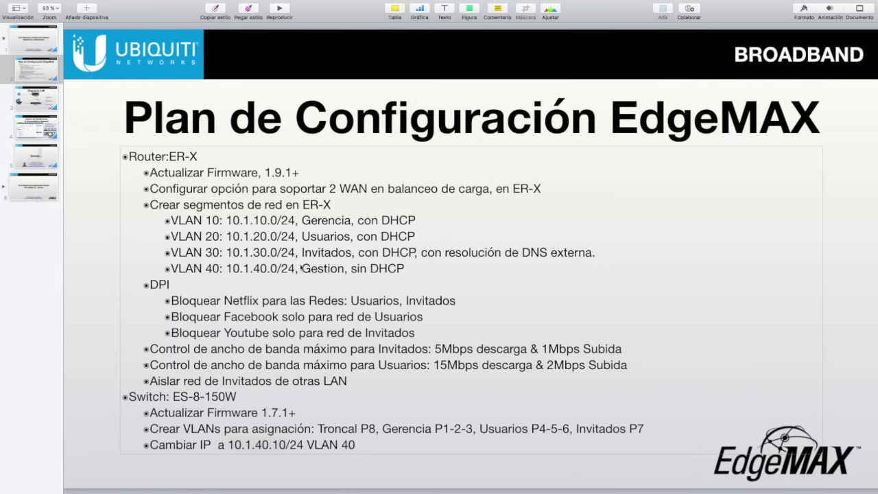
{"action": "key", "text": "ctrl+Right"}
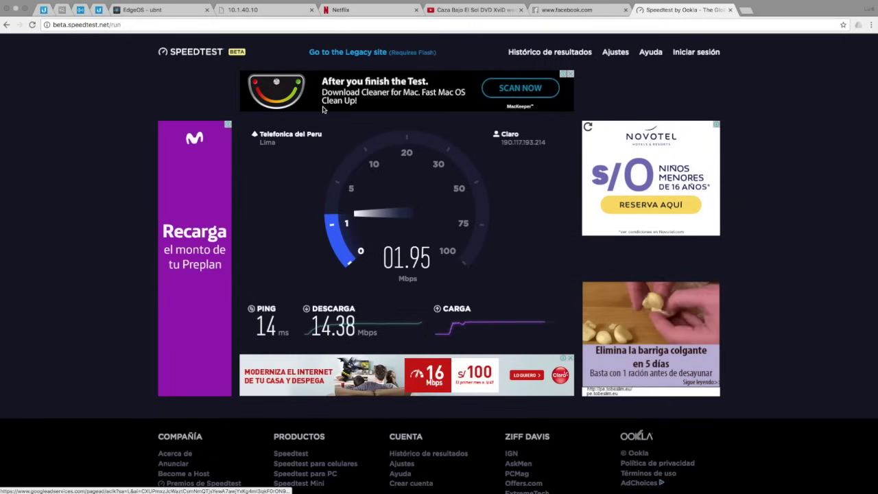
{"action": "left_click", "coordinate": [179, 9]}
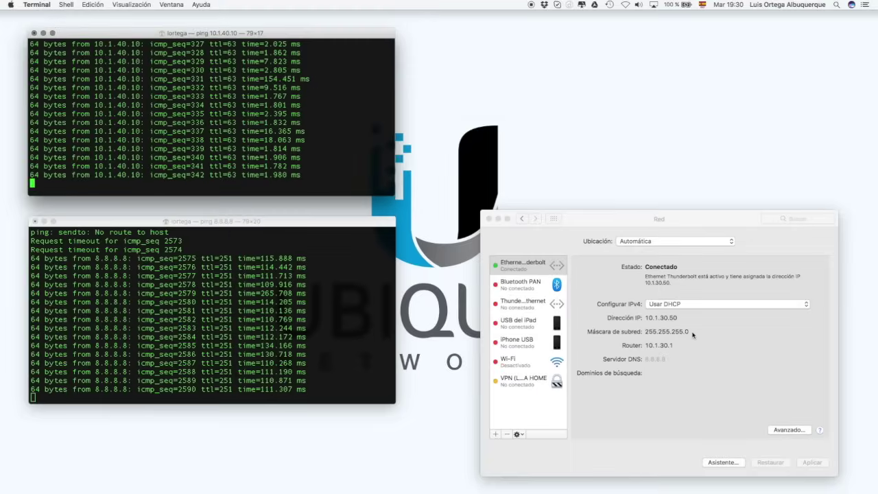
Step: Compare the Keynote configuration plan with the router page, now showing EdgeOS's Lost connection dialog
{"action": "key", "text": "ctrl+Right"}
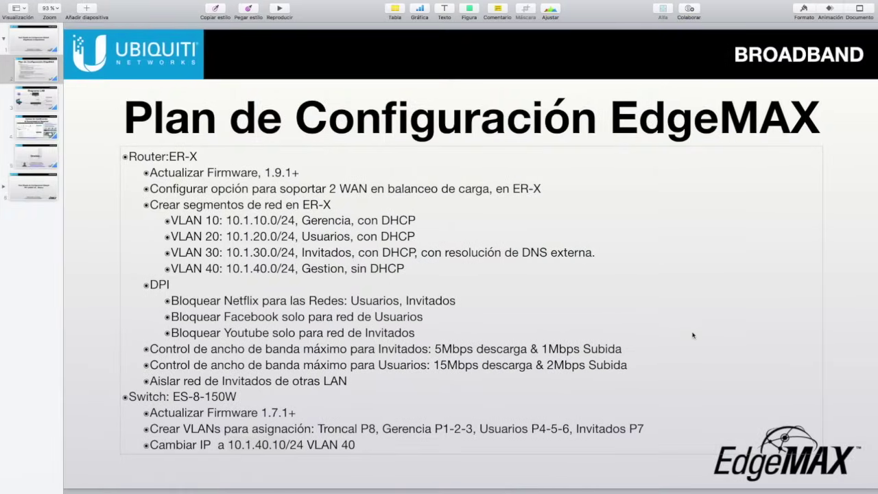
{"action": "key", "text": "ctrl+Right"}
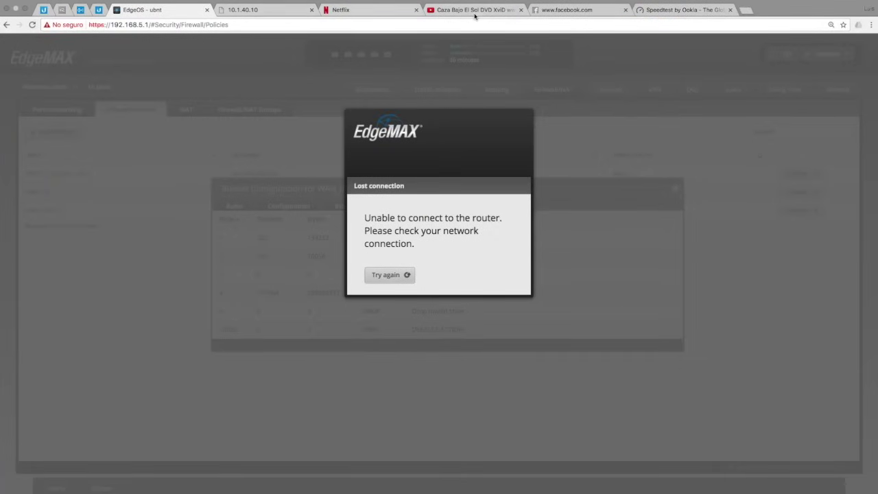
{"action": "key", "text": "ctrl+Left"}
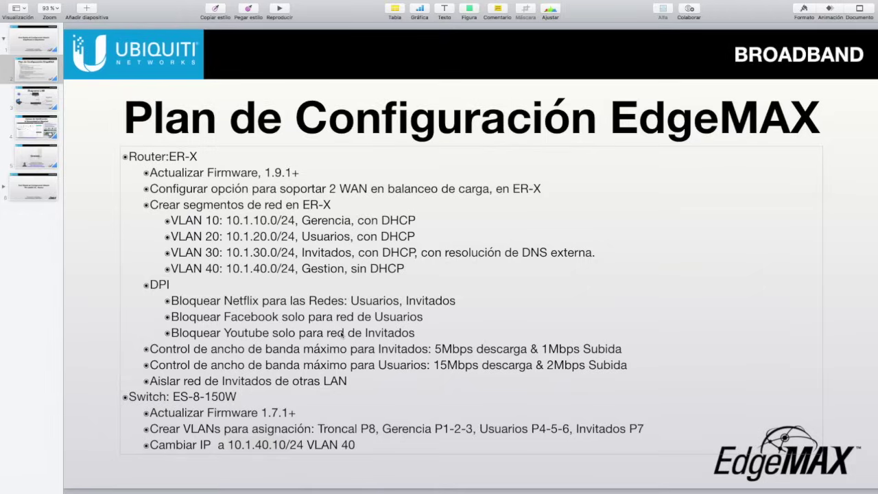
{"action": "key", "text": "ctrl+Right"}
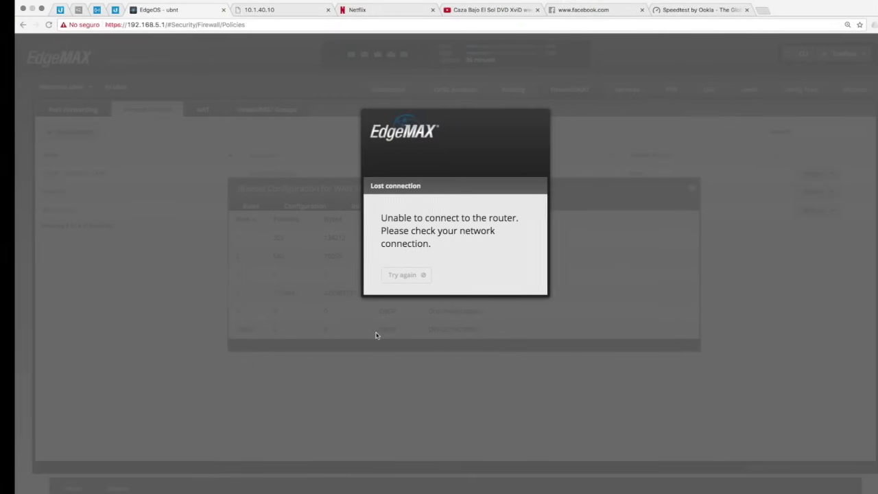
Step: Recheck the YouTube and Facebook tabs, then view the finished 14.38 Mbps speed test result
{"action": "left_click", "coordinate": [472, 10]}
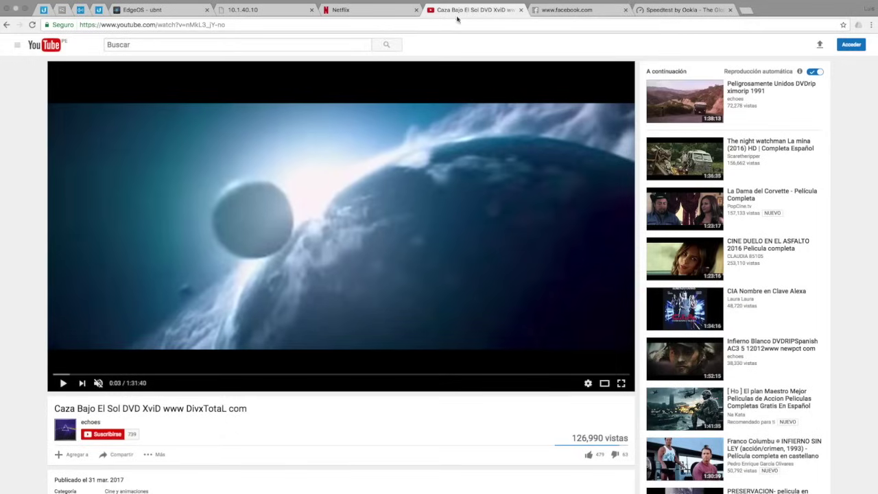
{"action": "left_click", "coordinate": [580, 9]}
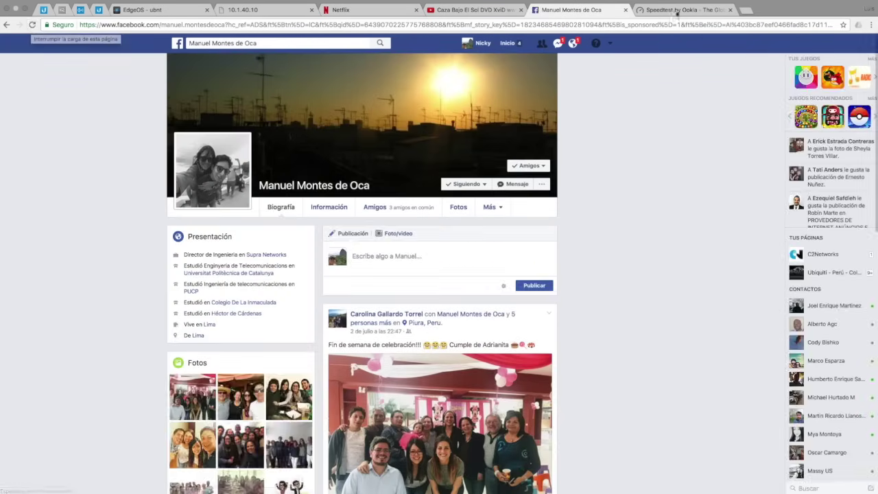
{"action": "left_click", "coordinate": [682, 9]}
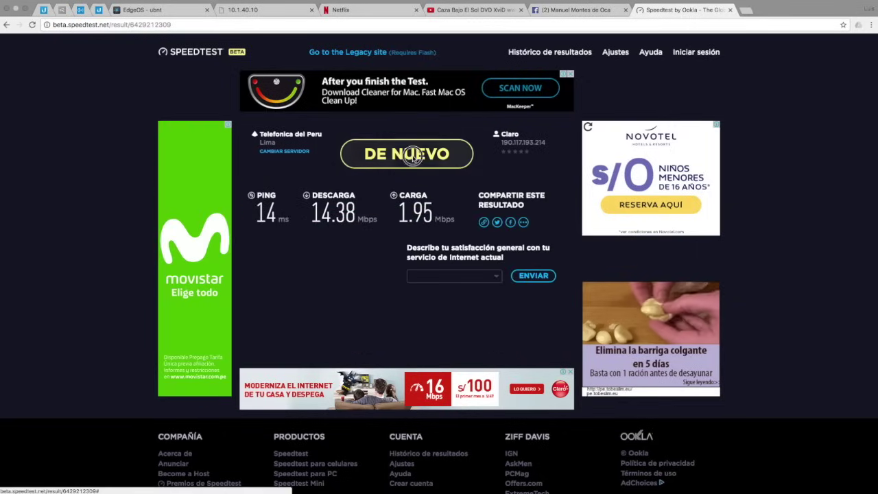